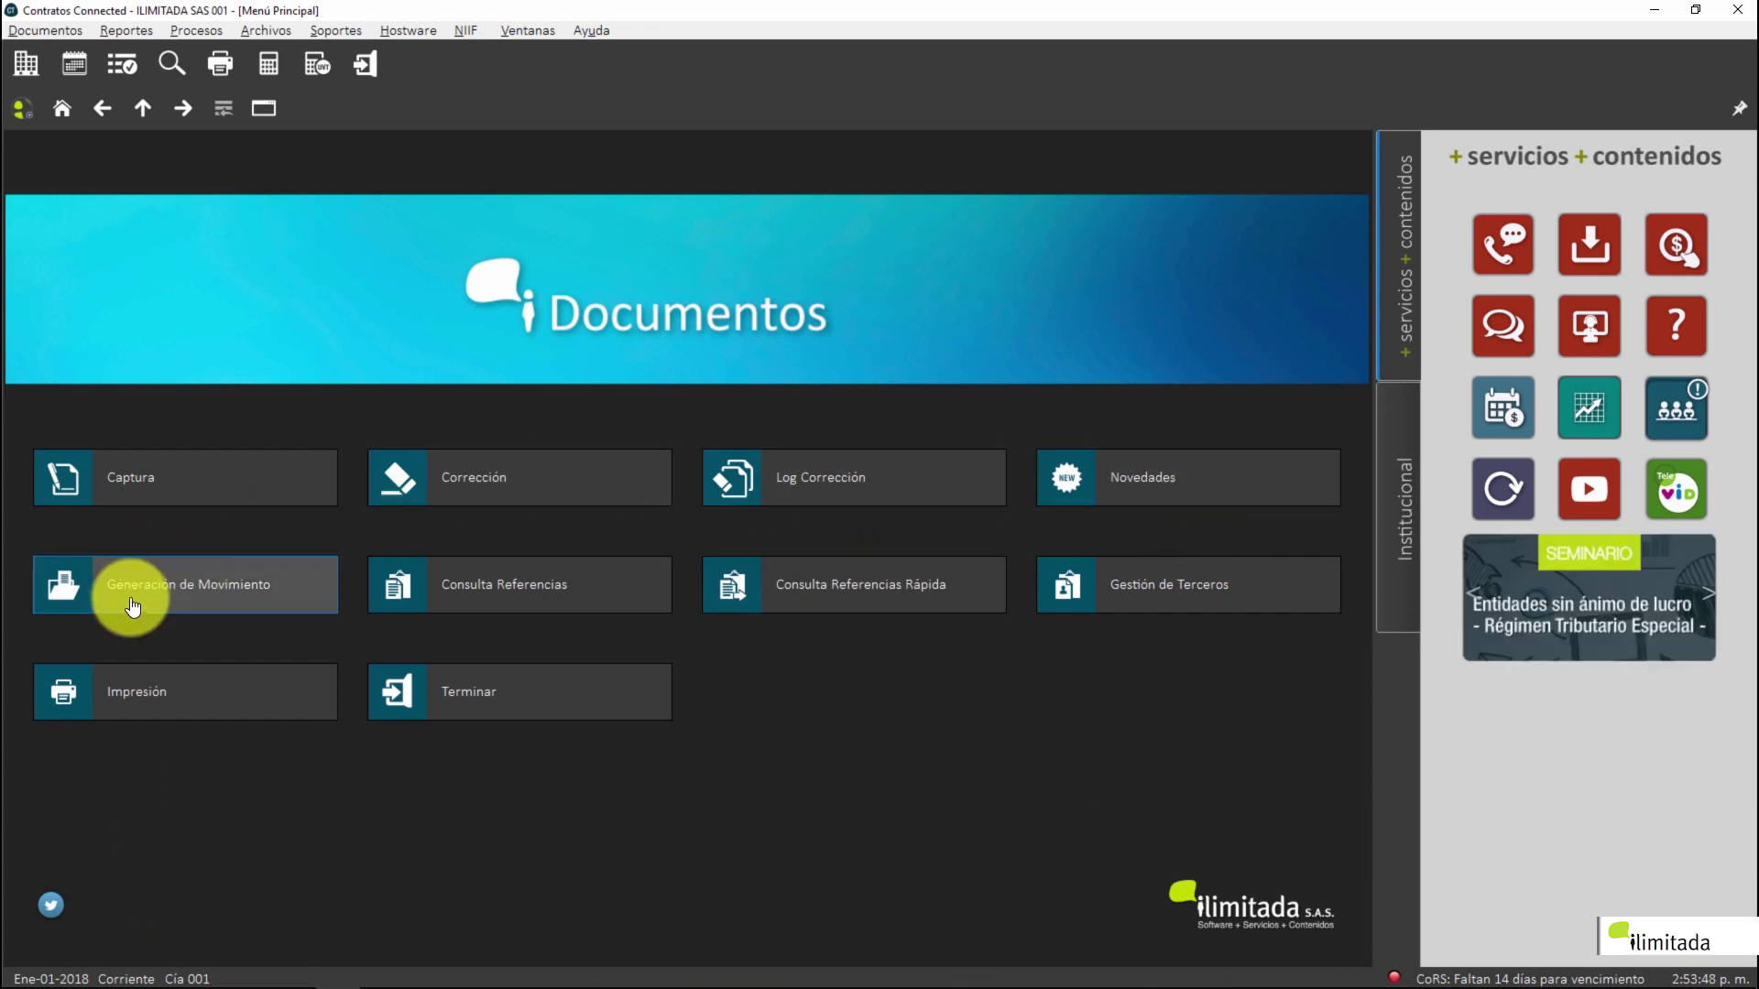
# Open the contract capture form under Documentos and examine its period count, days per period, generation start and individual period fields
pyautogui.click(63, 108)
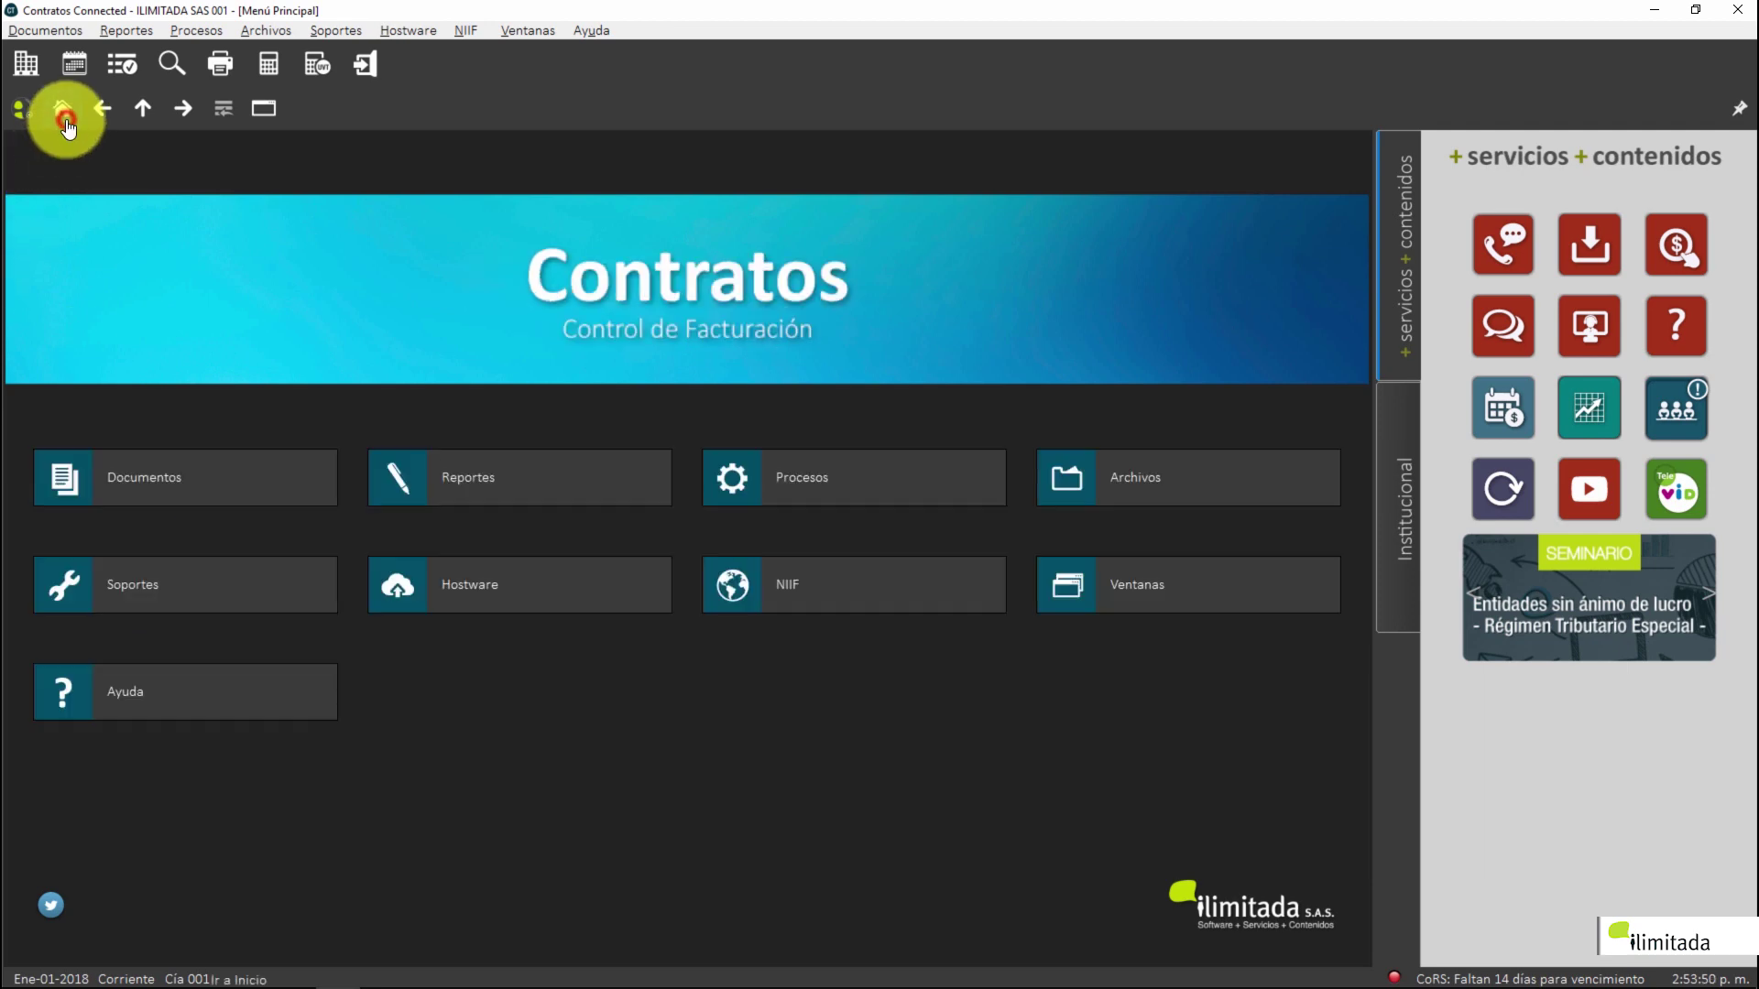
pyautogui.click(164, 473)
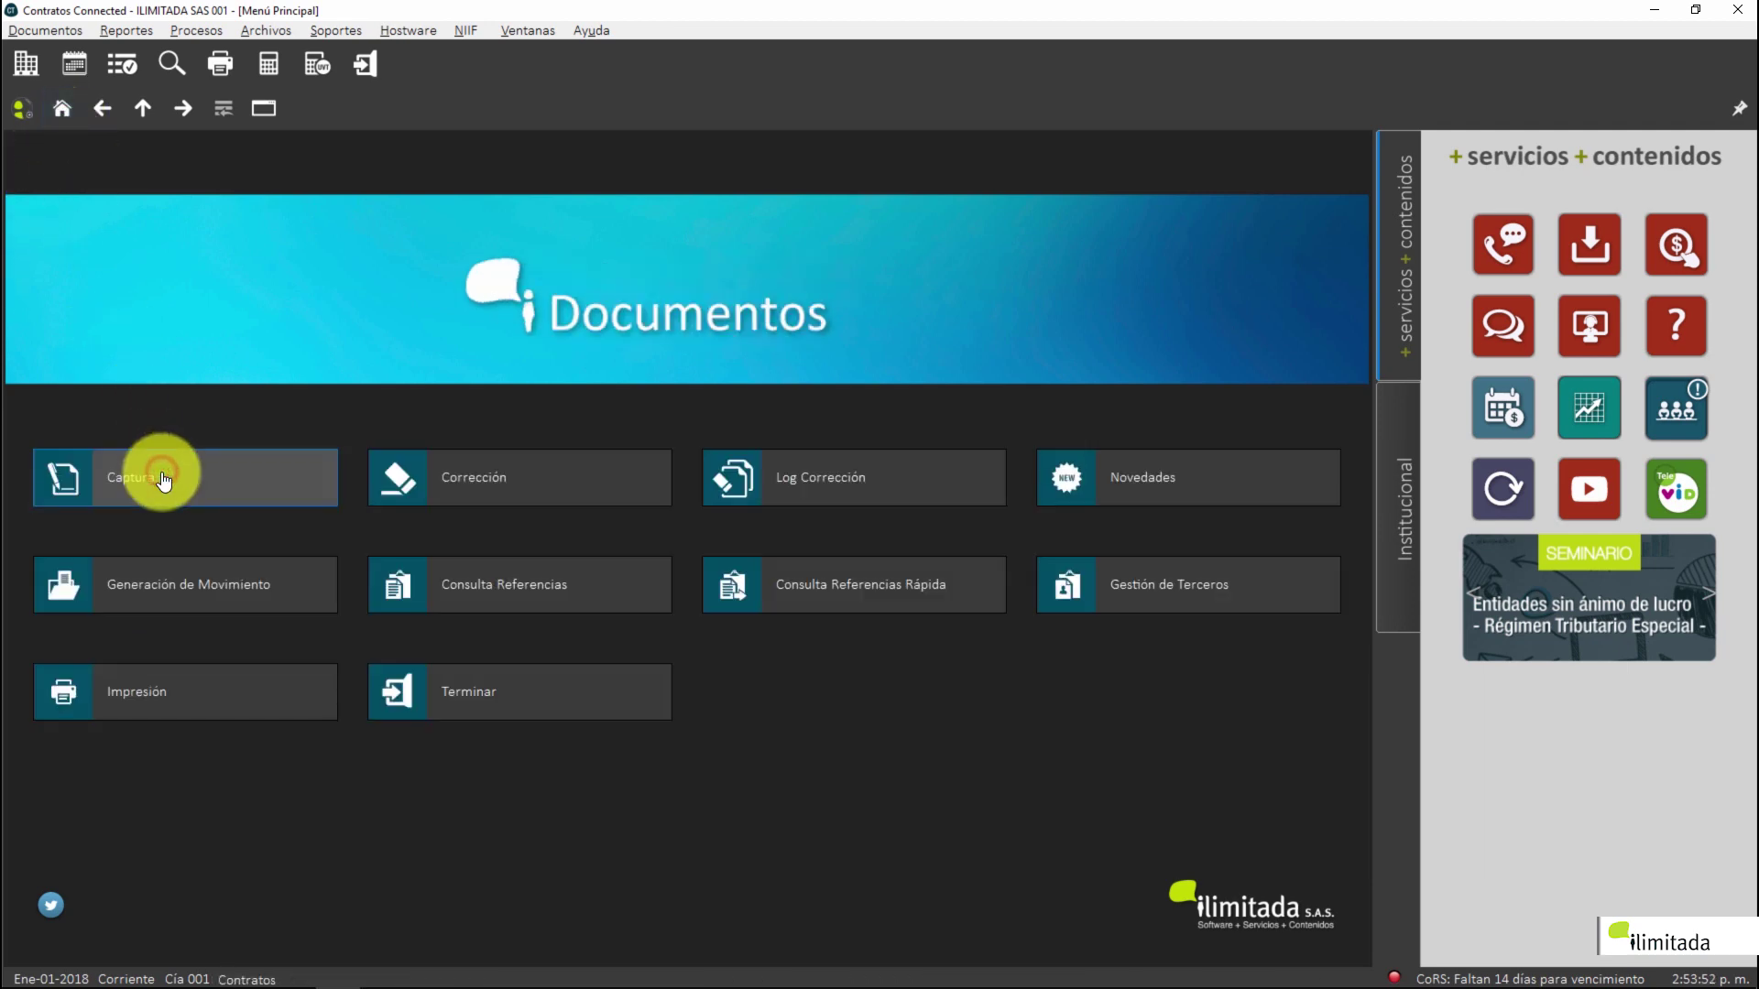
pyautogui.click(204, 481)
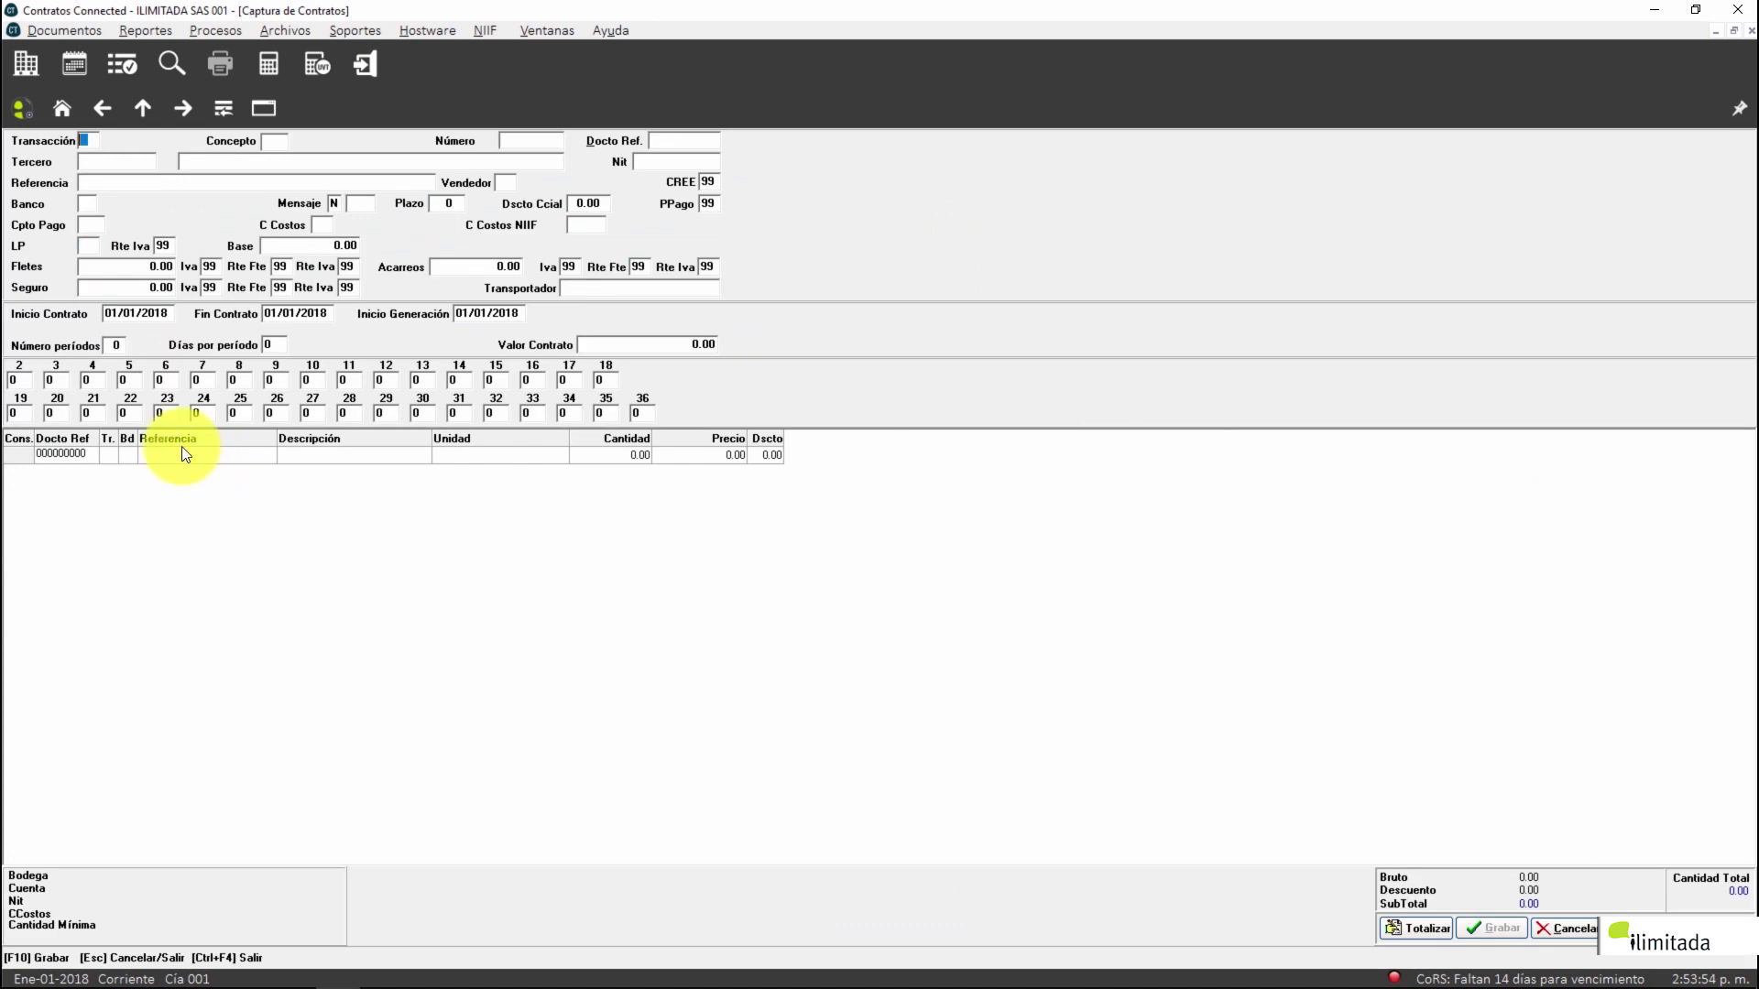
pyautogui.click(117, 346)
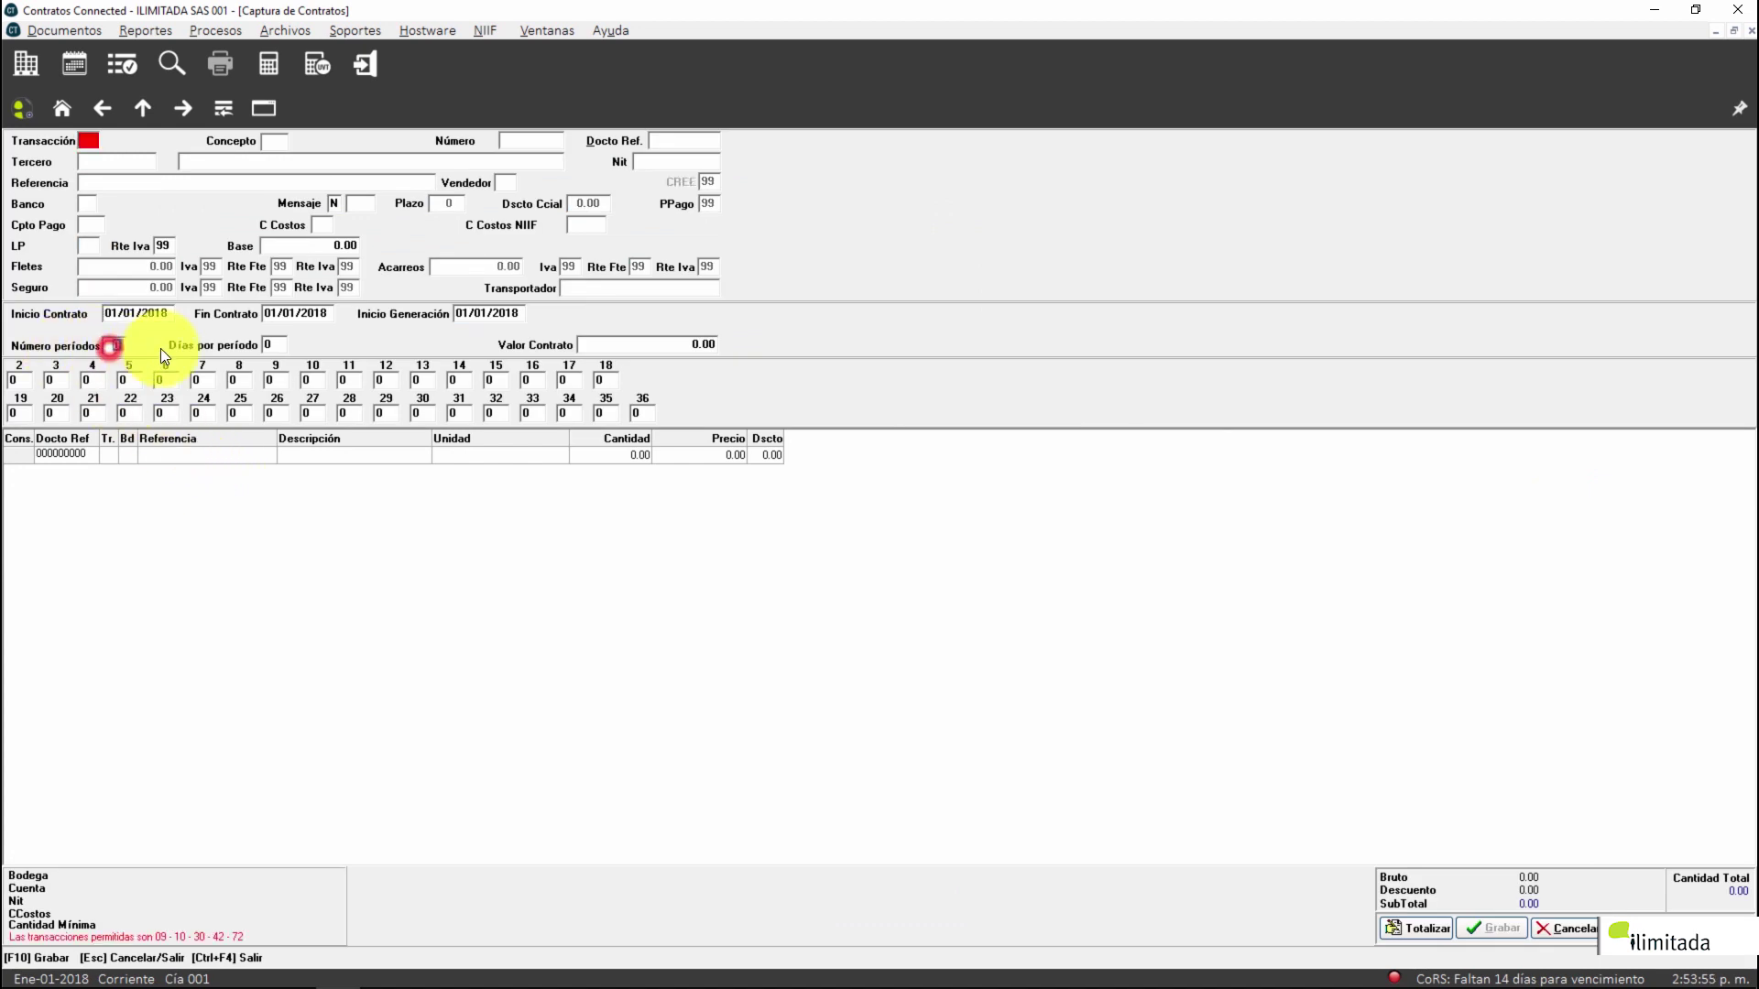
pyautogui.click(272, 344)
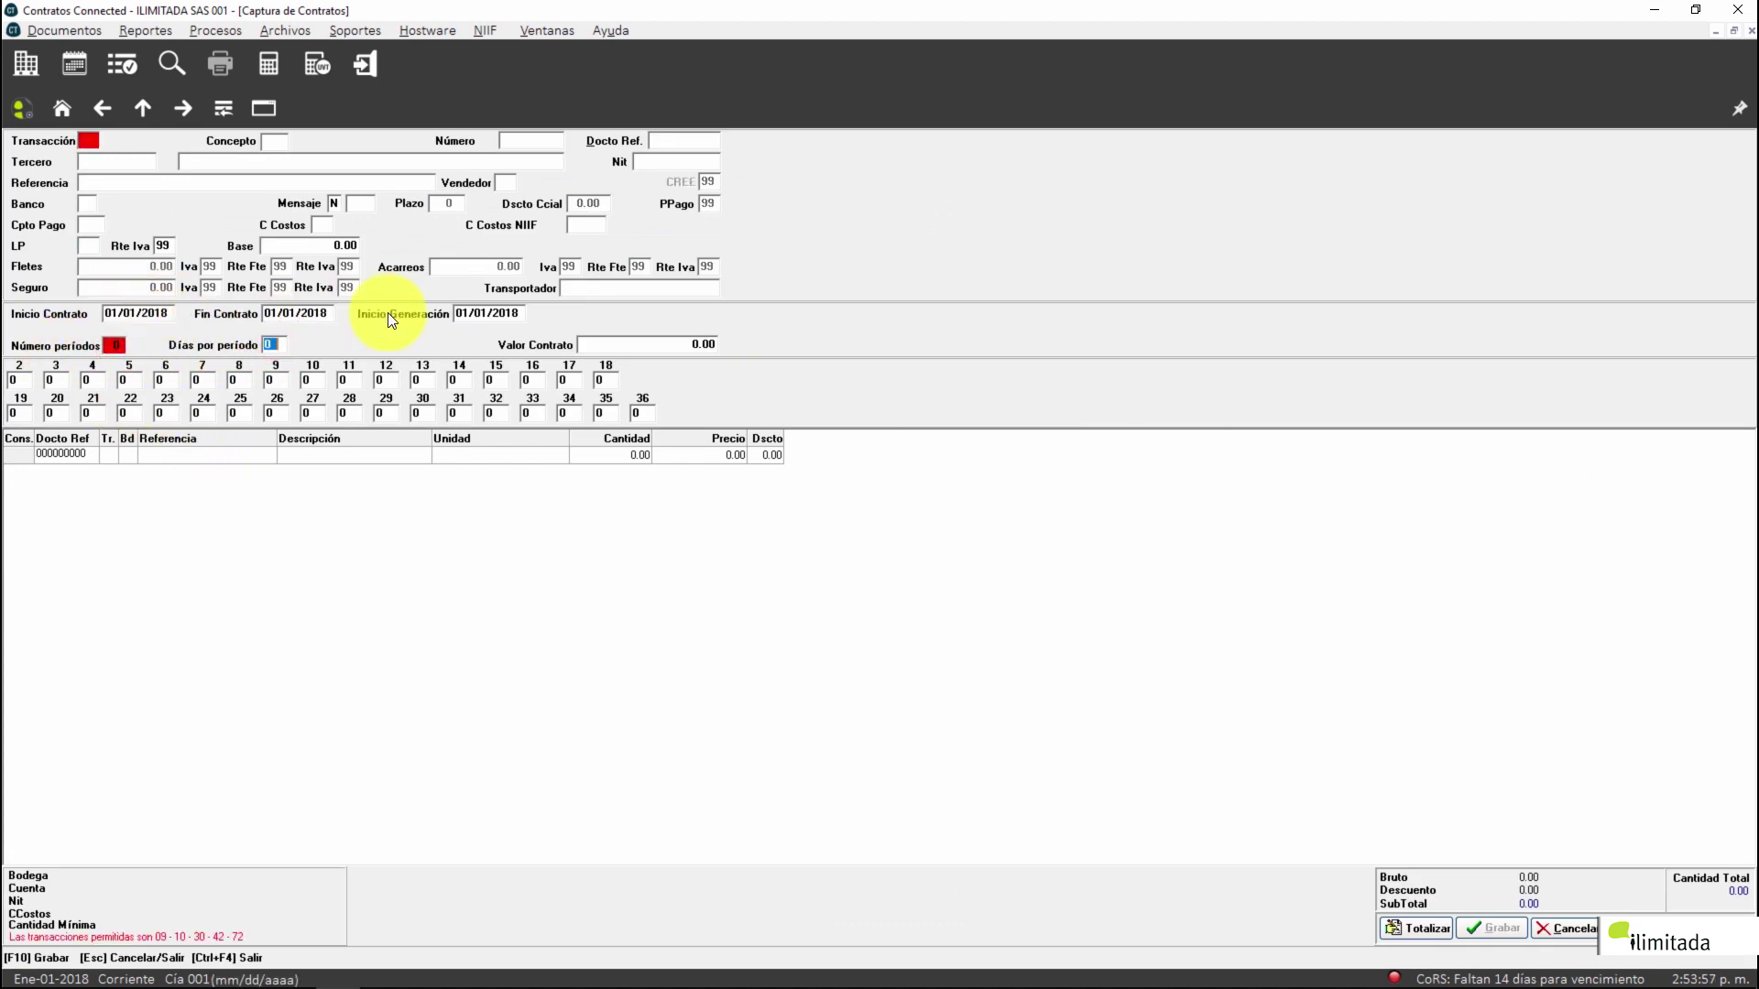
pyautogui.click(468, 313)
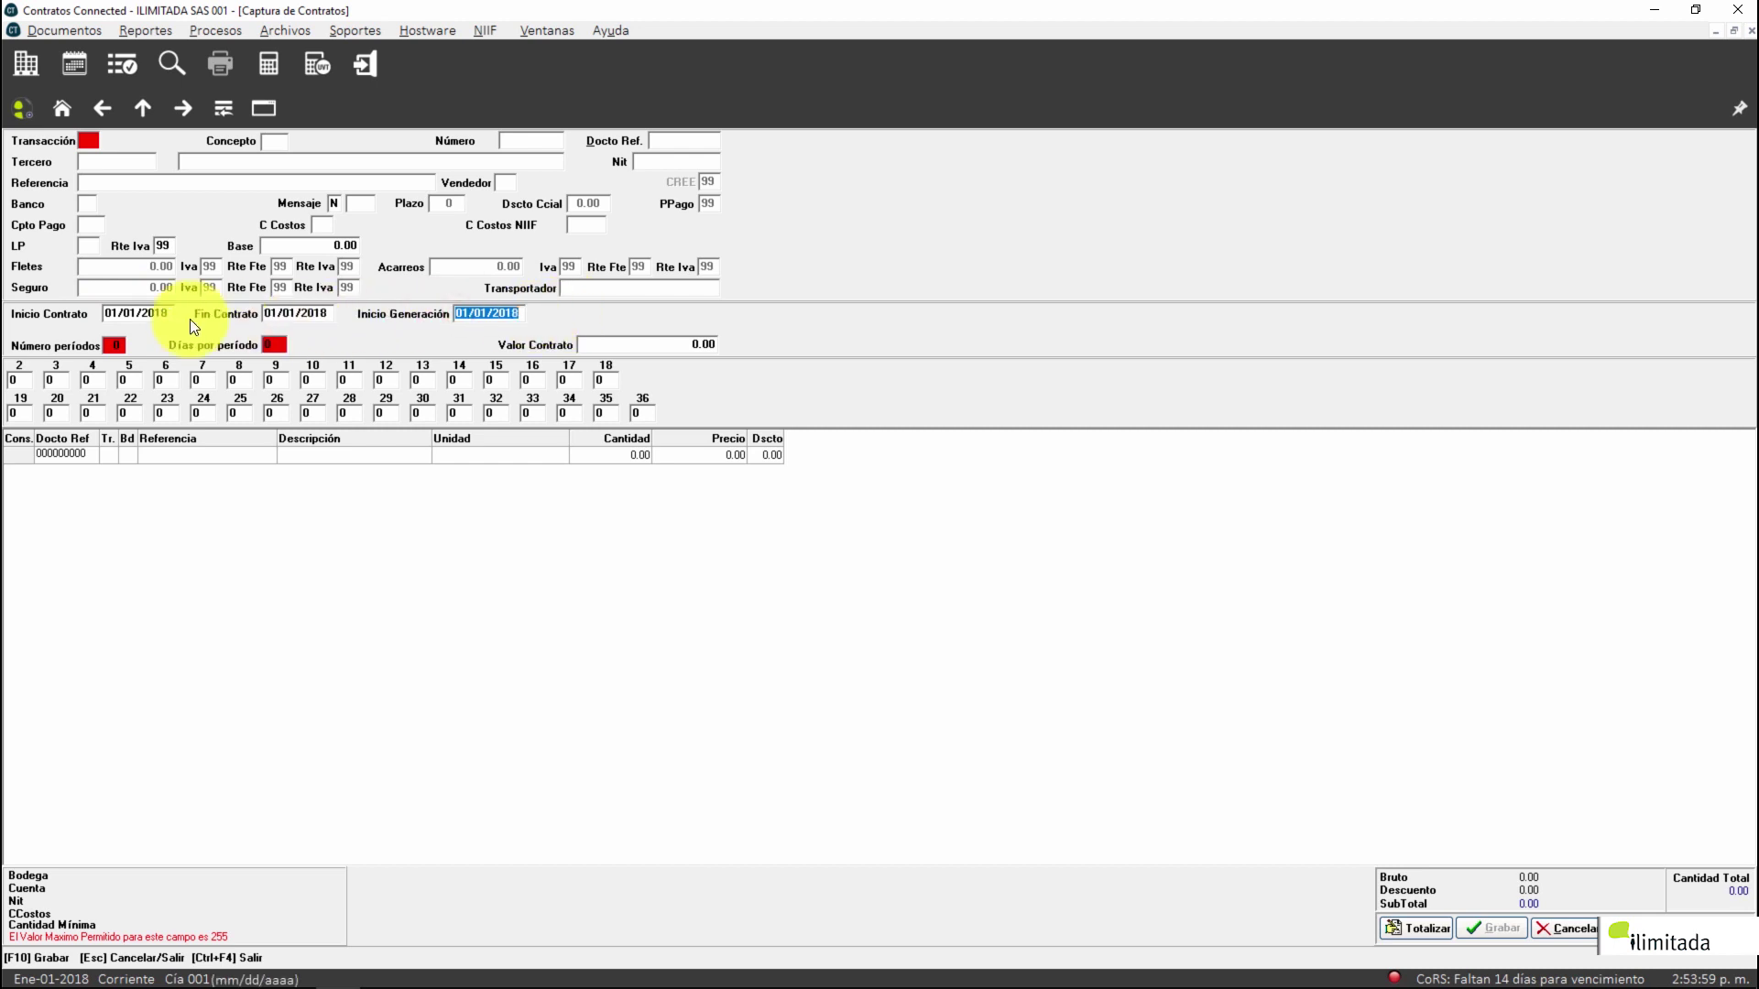
pyautogui.click(19, 378)
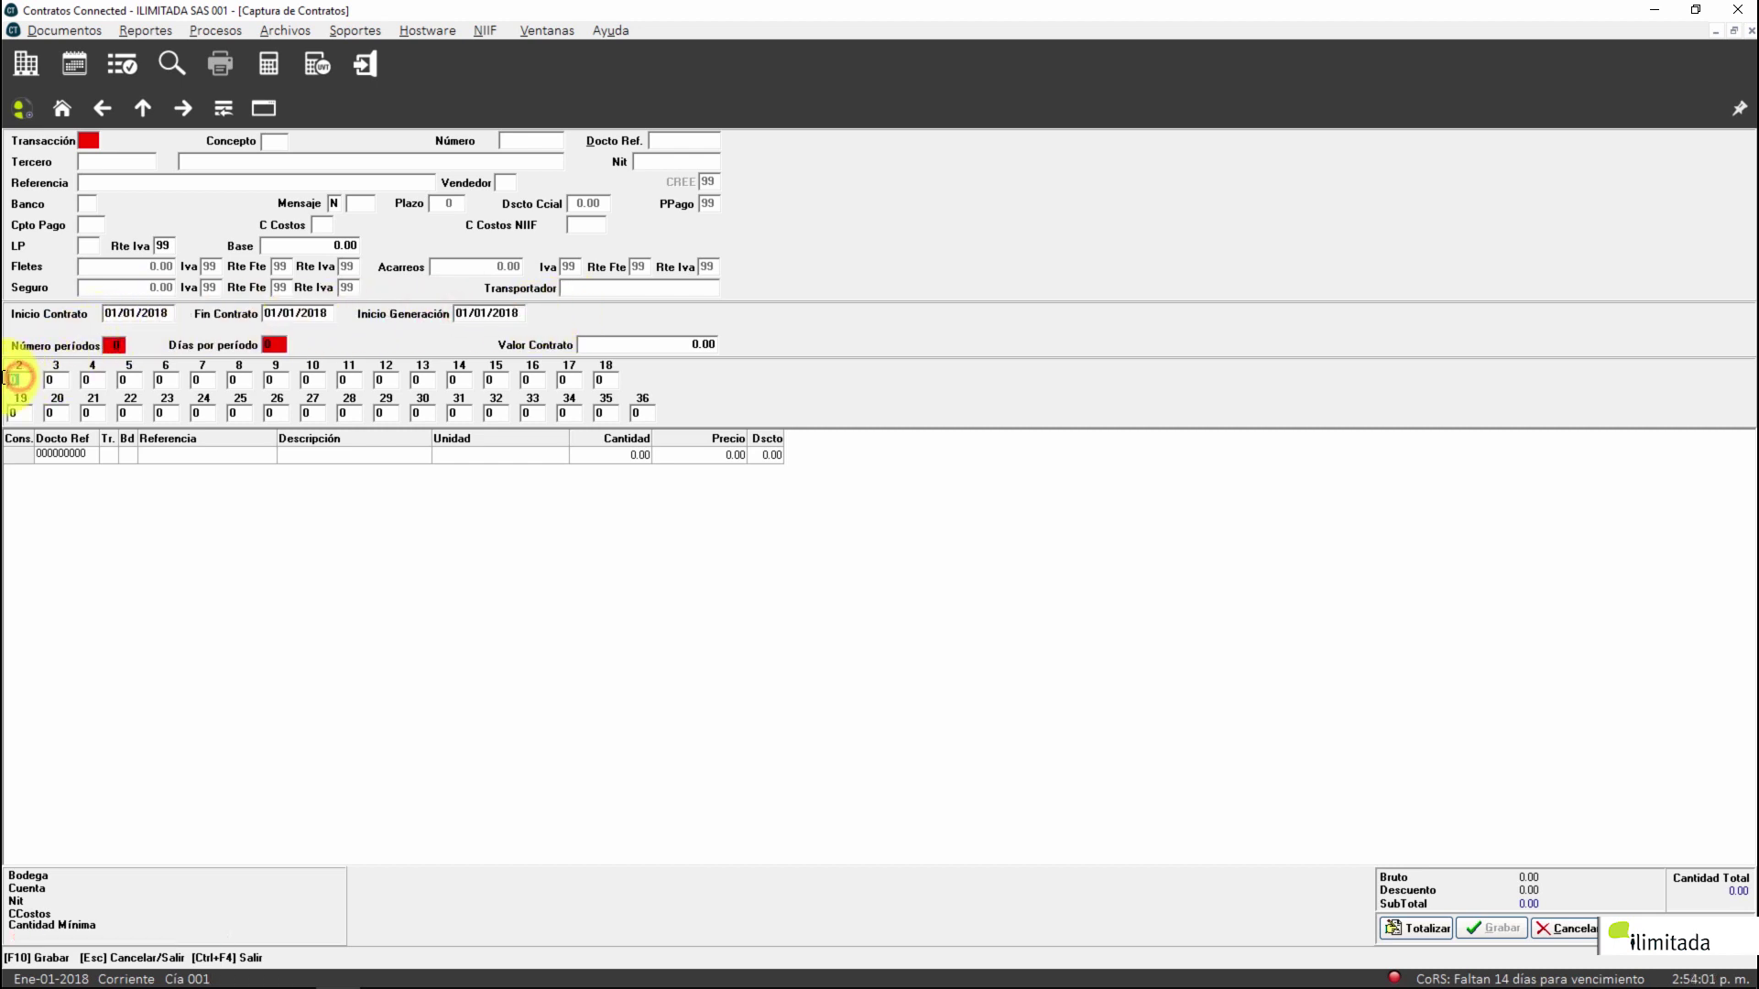
pyautogui.click(57, 377)
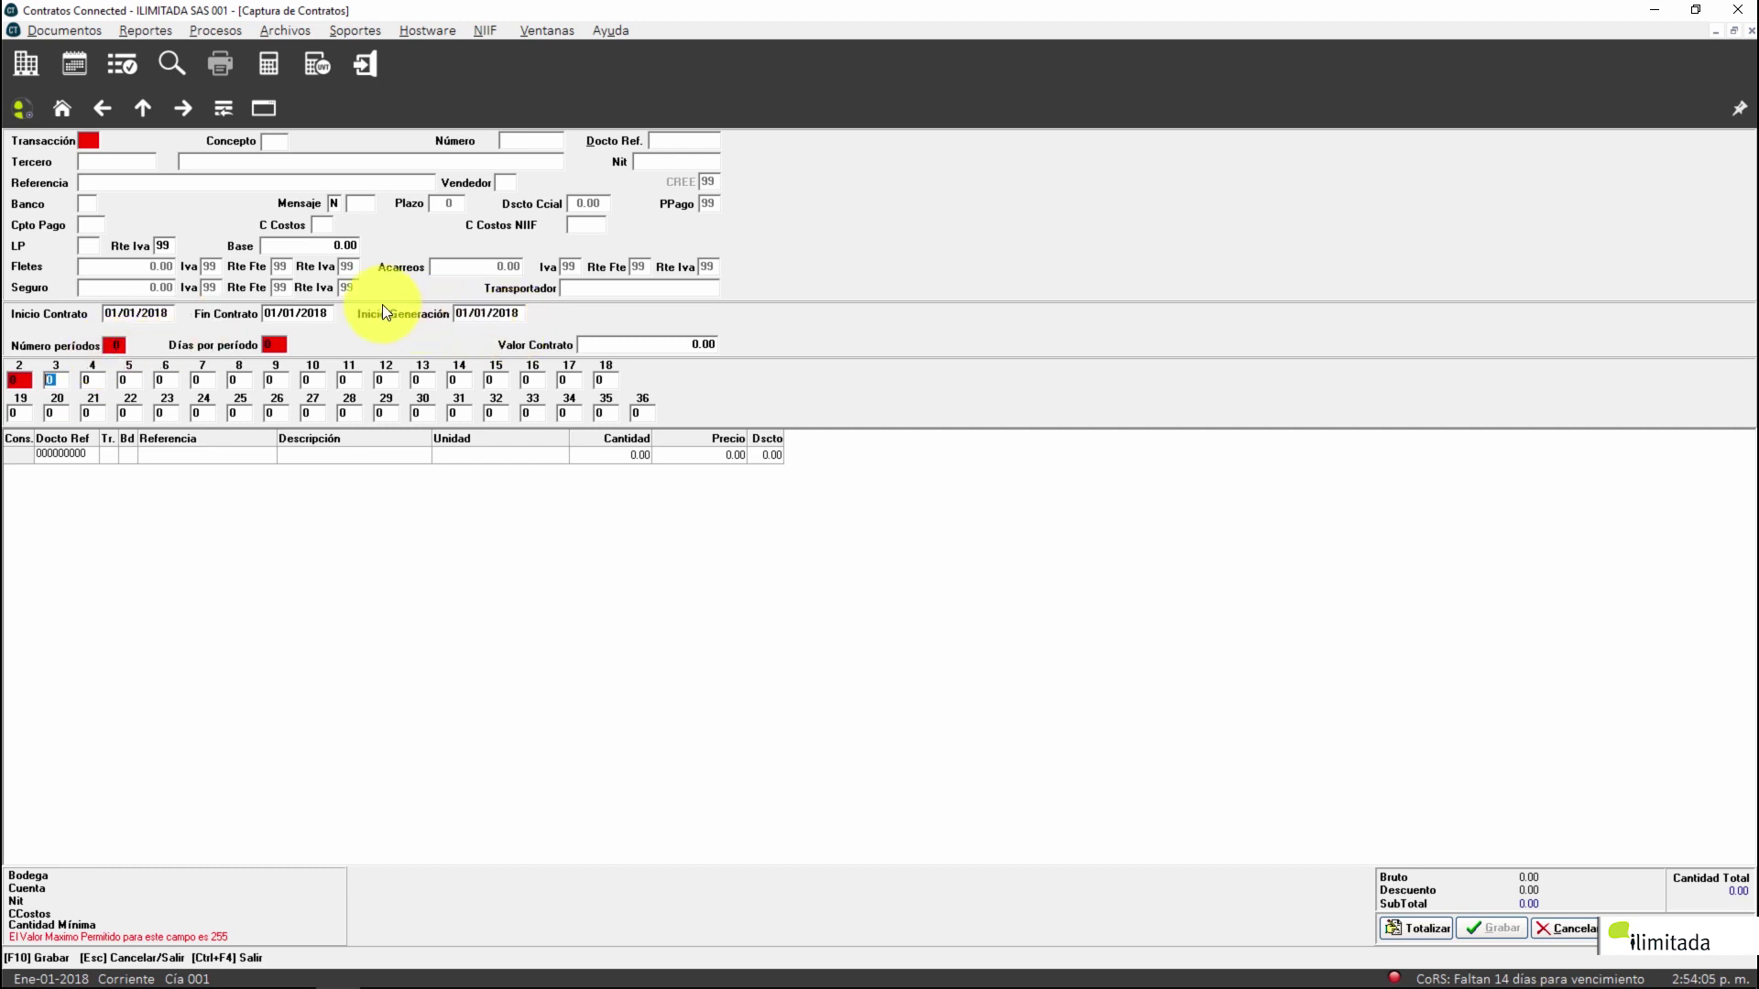
# Set the contract to 12 periods with 30 days per period
pyautogui.click(114, 345)
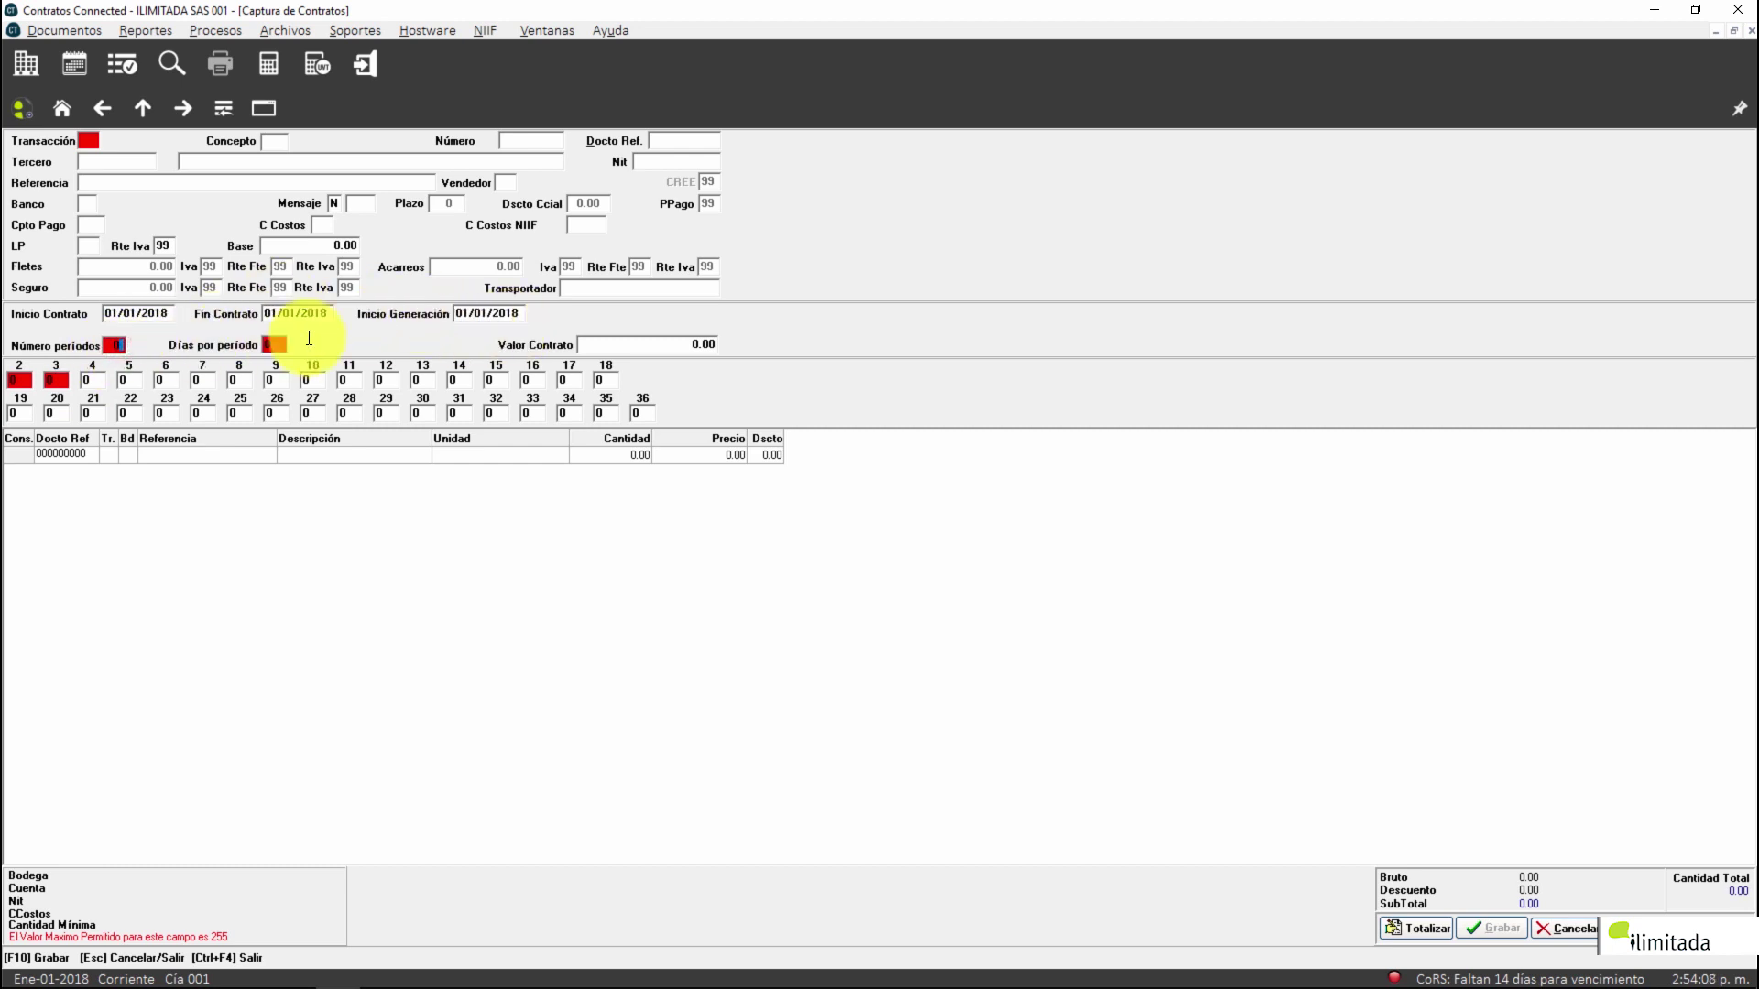
pyautogui.press('BackSpace')
pyautogui.write('12')
pyautogui.press('Return')
pyautogui.write('30')
pyautogui.press('Return')
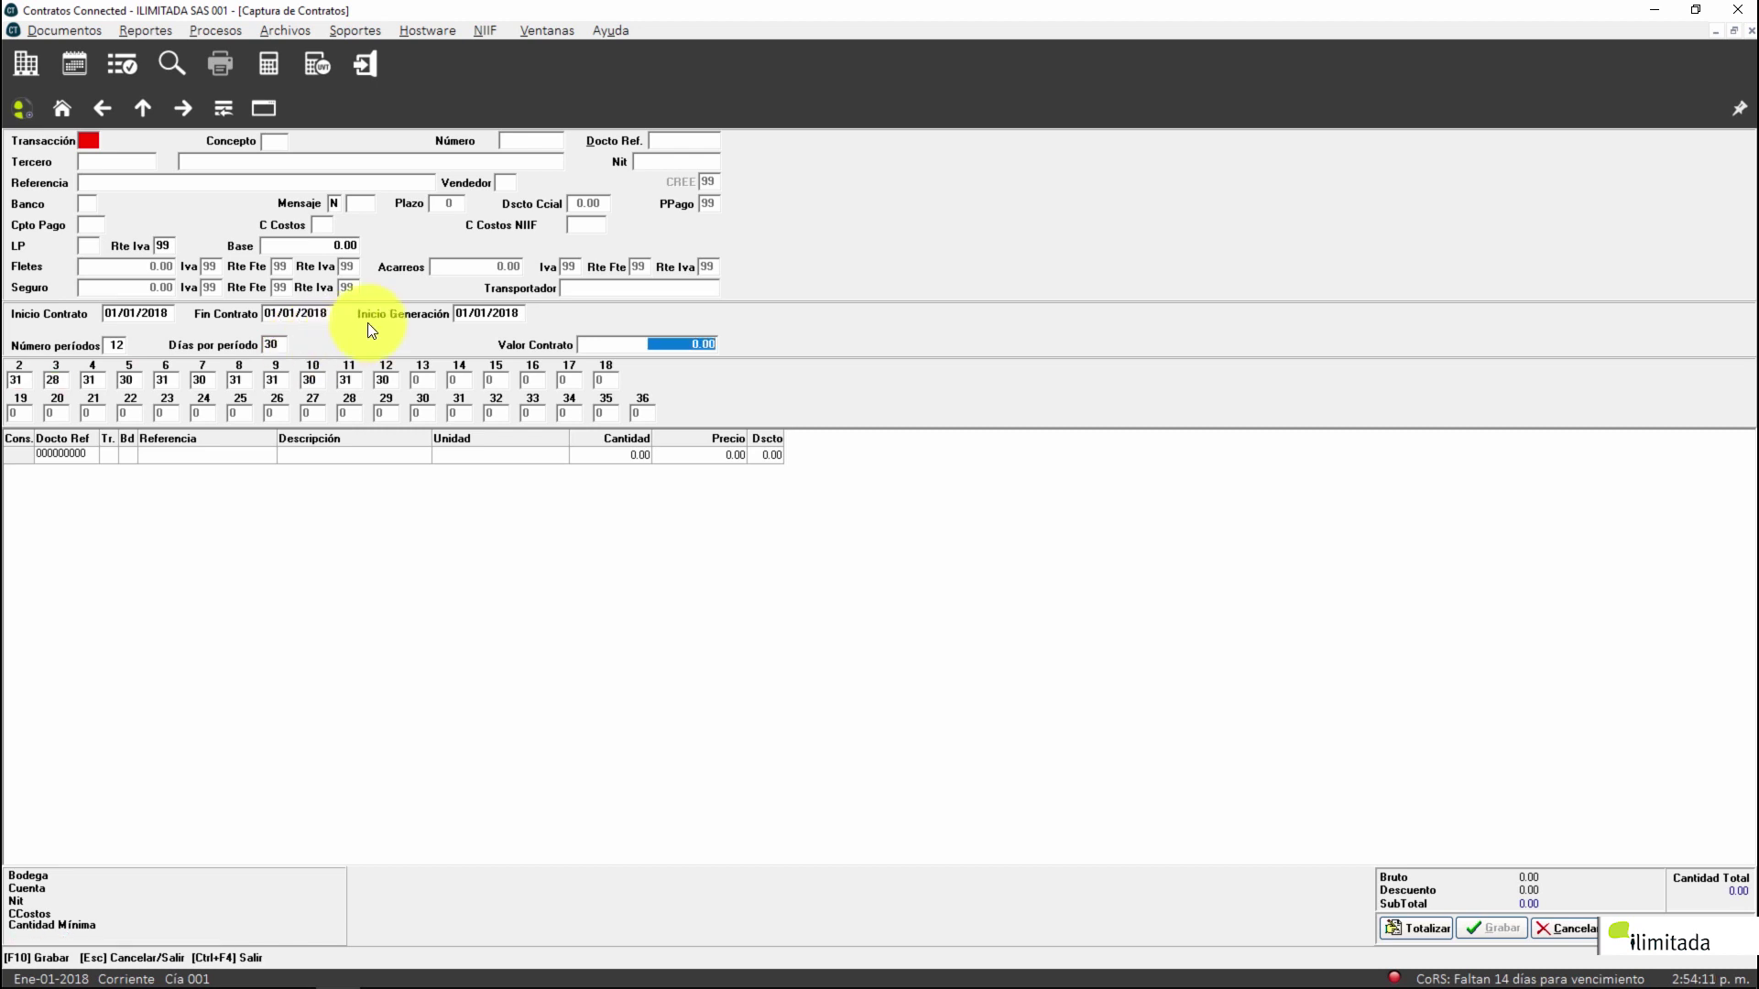
# Examine the generation start date and the days assigned to periods 2, 3 and 4, and exit contract capture without saving
pyautogui.click(520, 314)
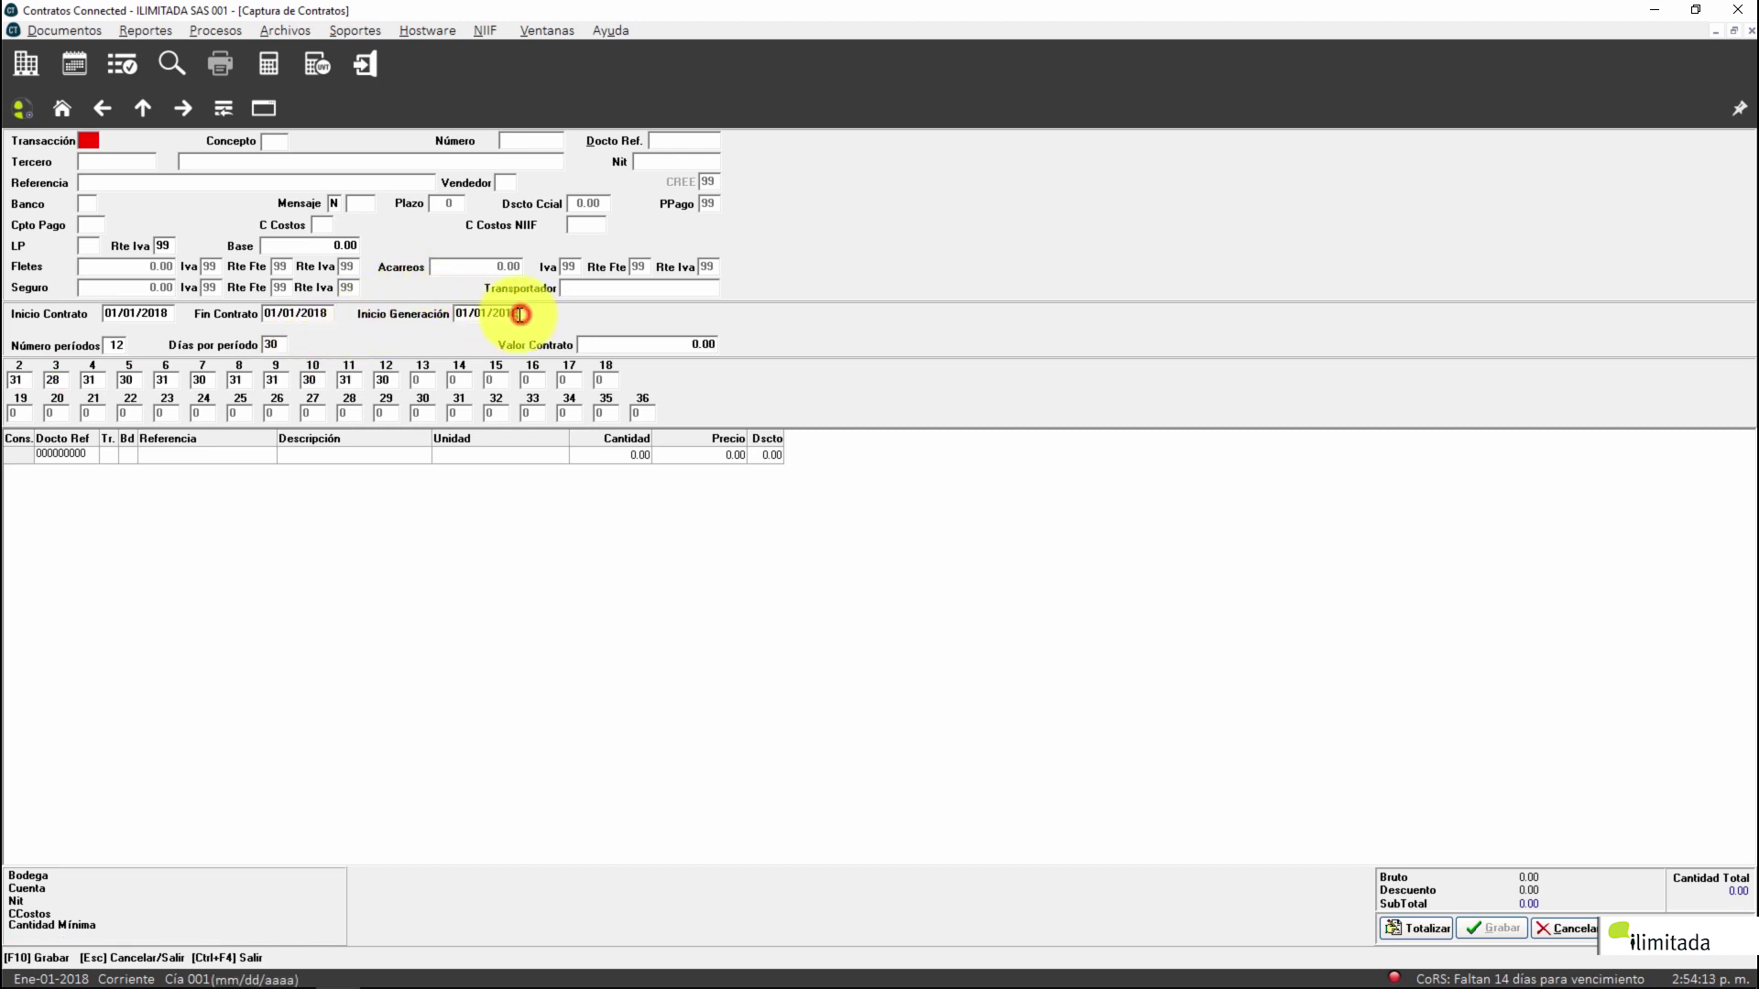
pyautogui.doubleClick(465, 314)
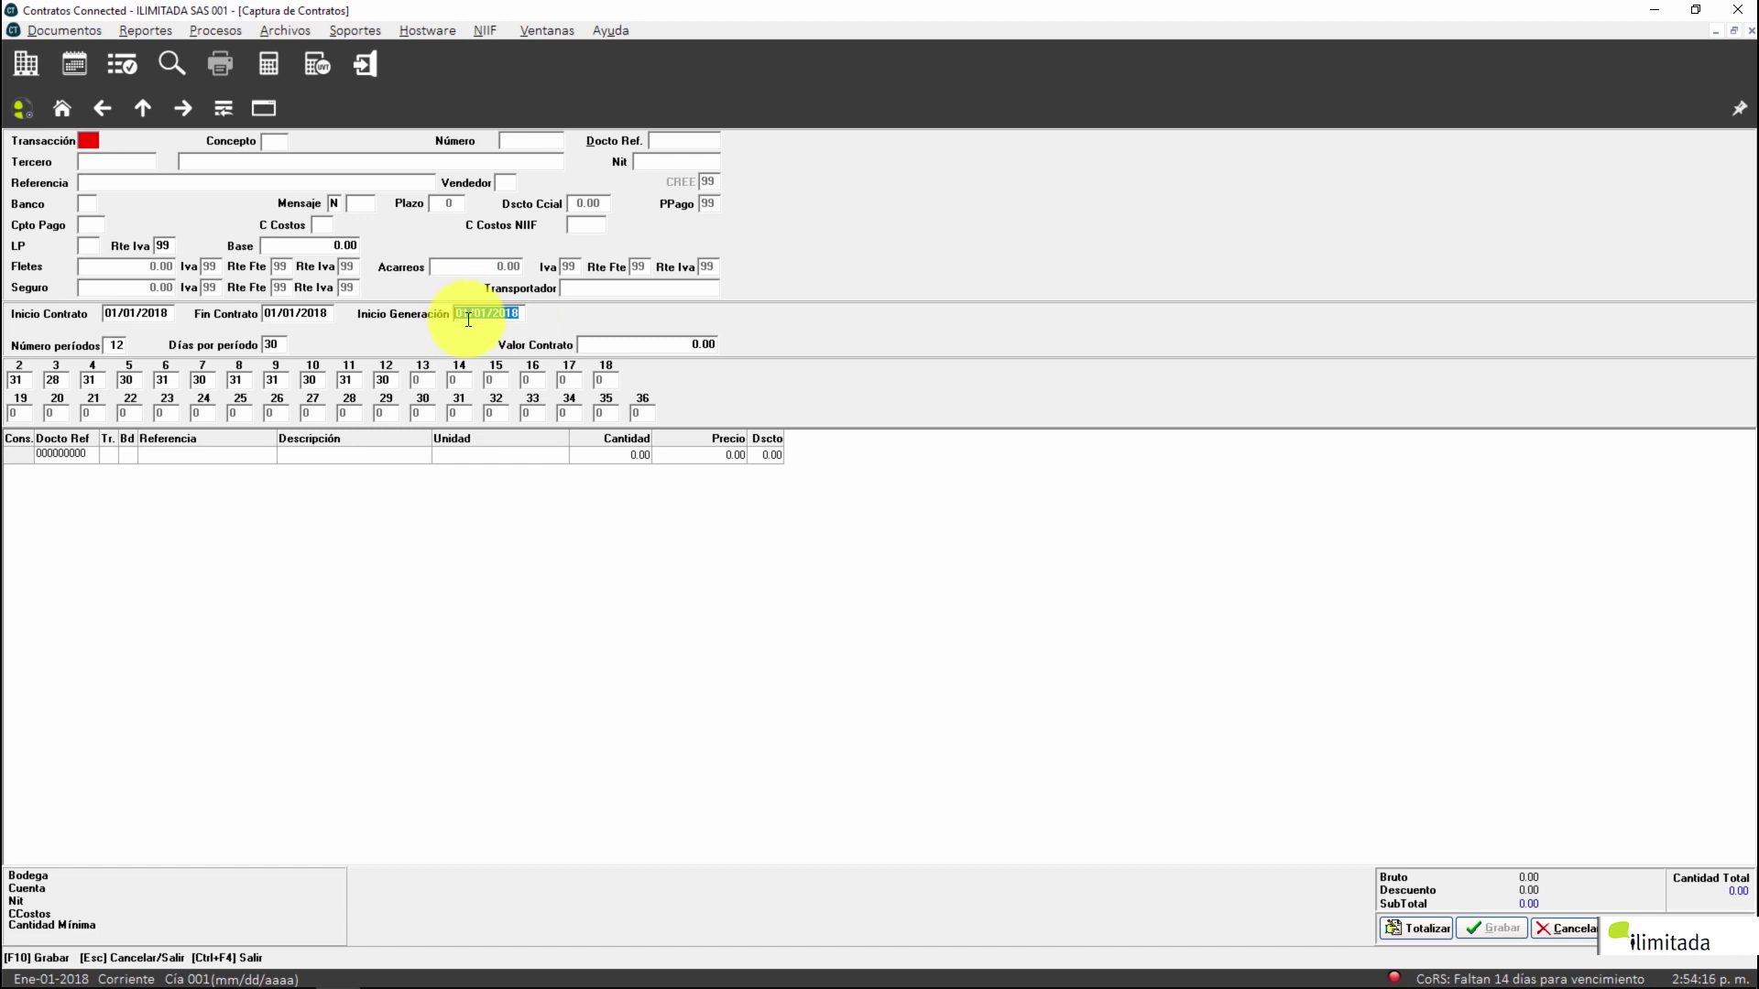
pyautogui.click(22, 380)
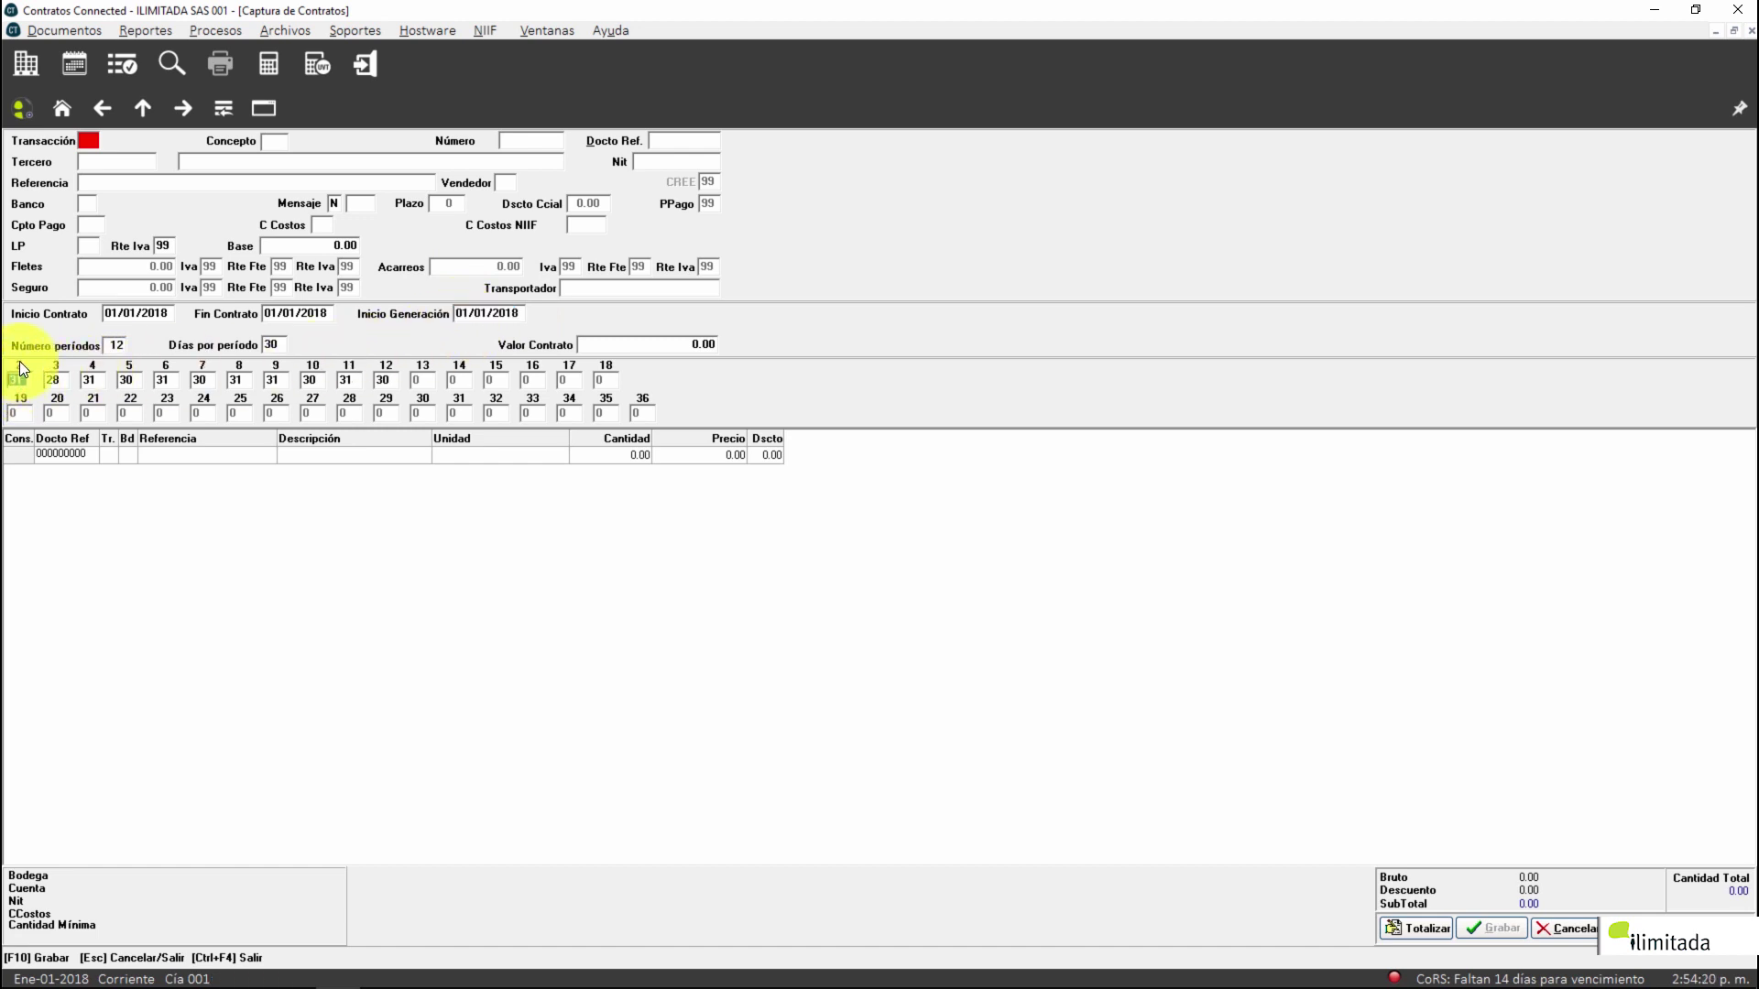
pyautogui.press('Tab')
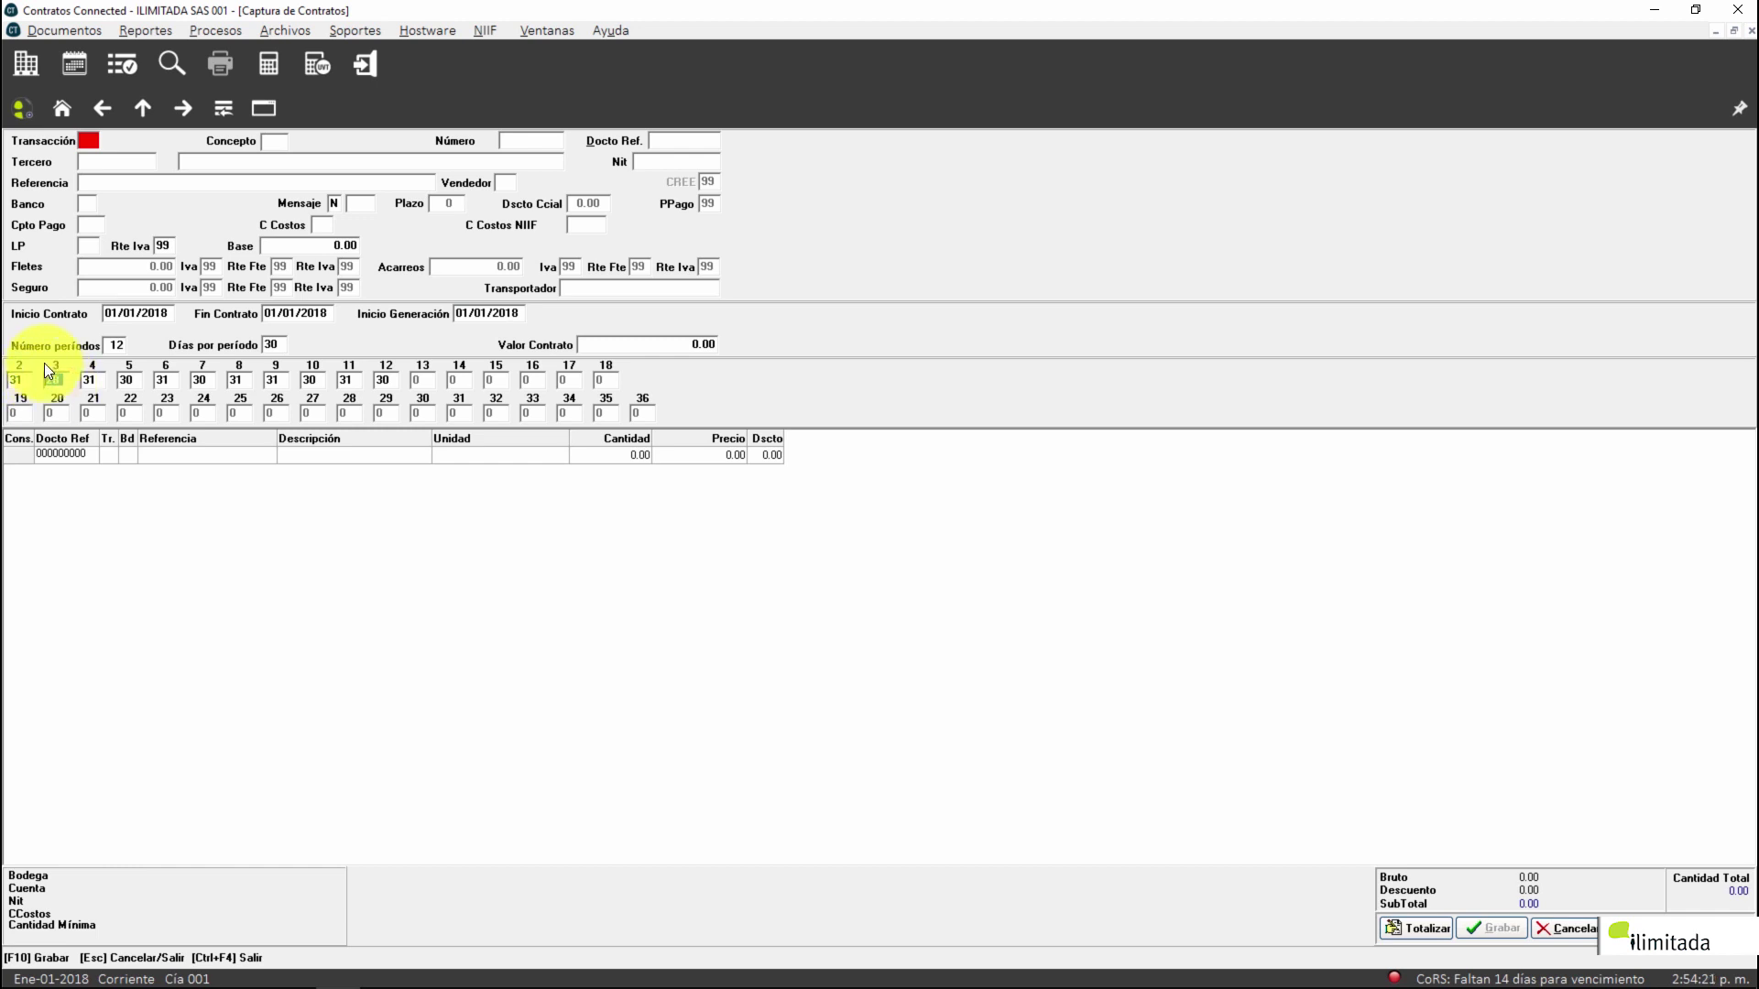
pyautogui.click(99, 377)
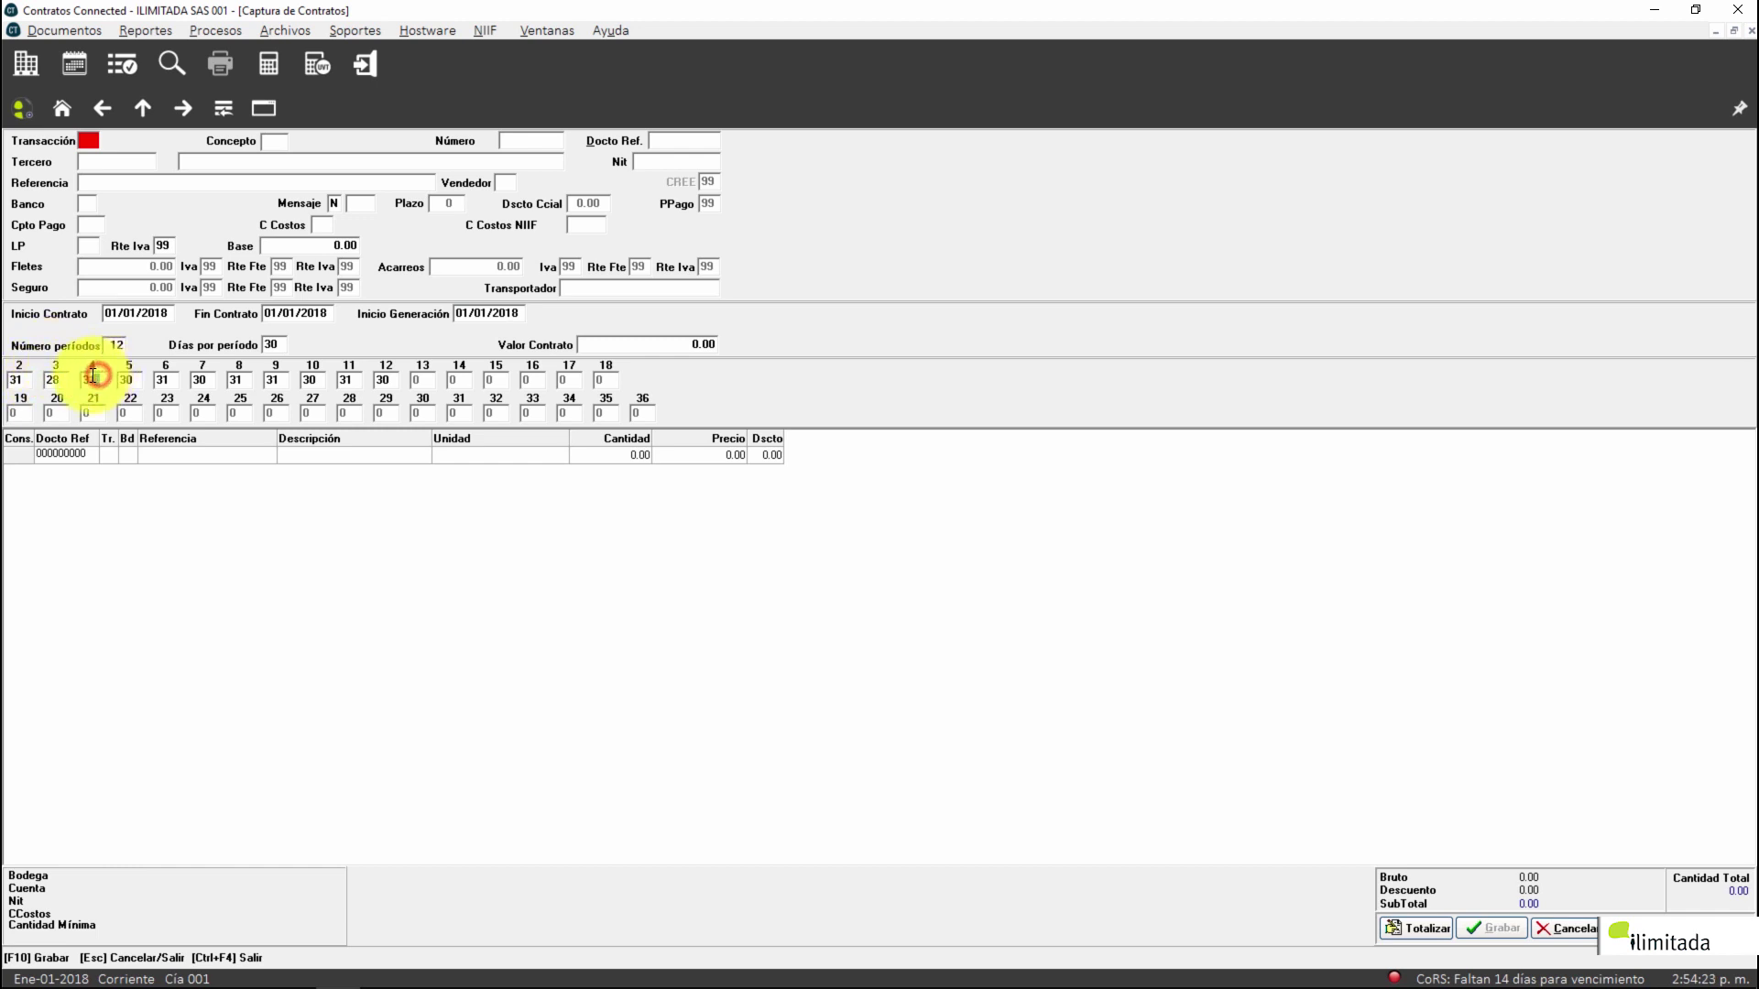
pyautogui.click(1751, 31)
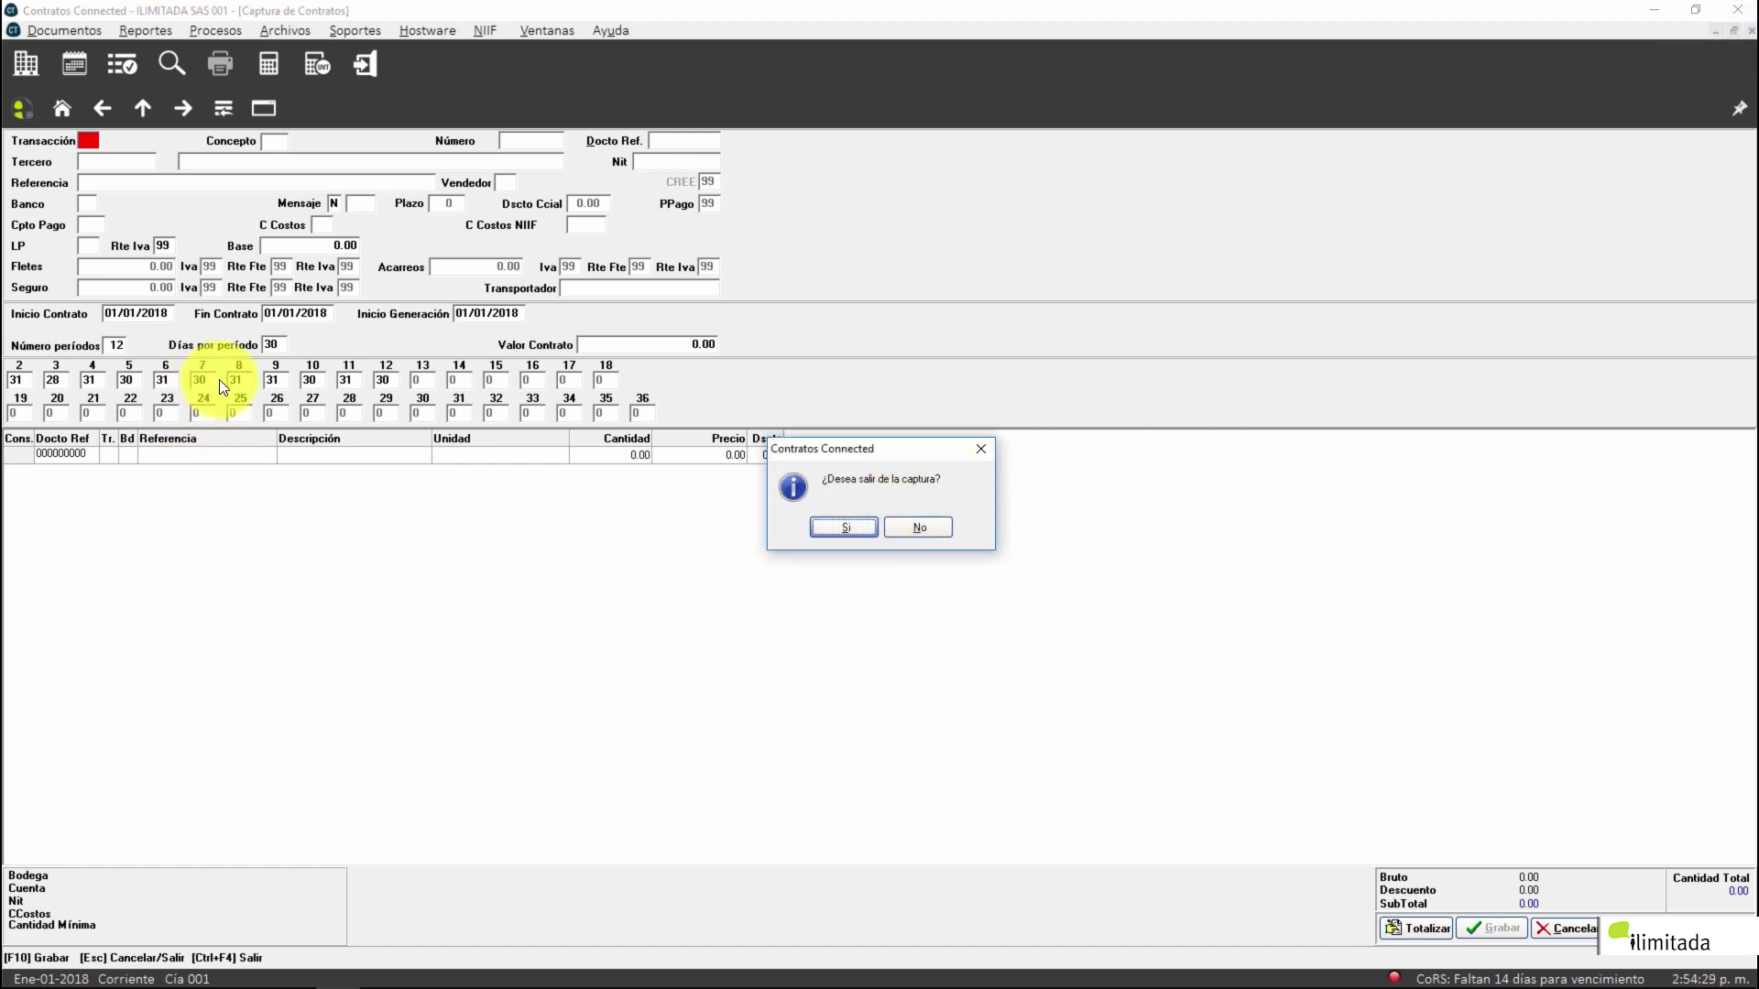
pyautogui.click(844, 527)
# Start the Generación de Movimiento process under Documentos and agree to continue with generation to SCIW
pyautogui.click(62, 107)
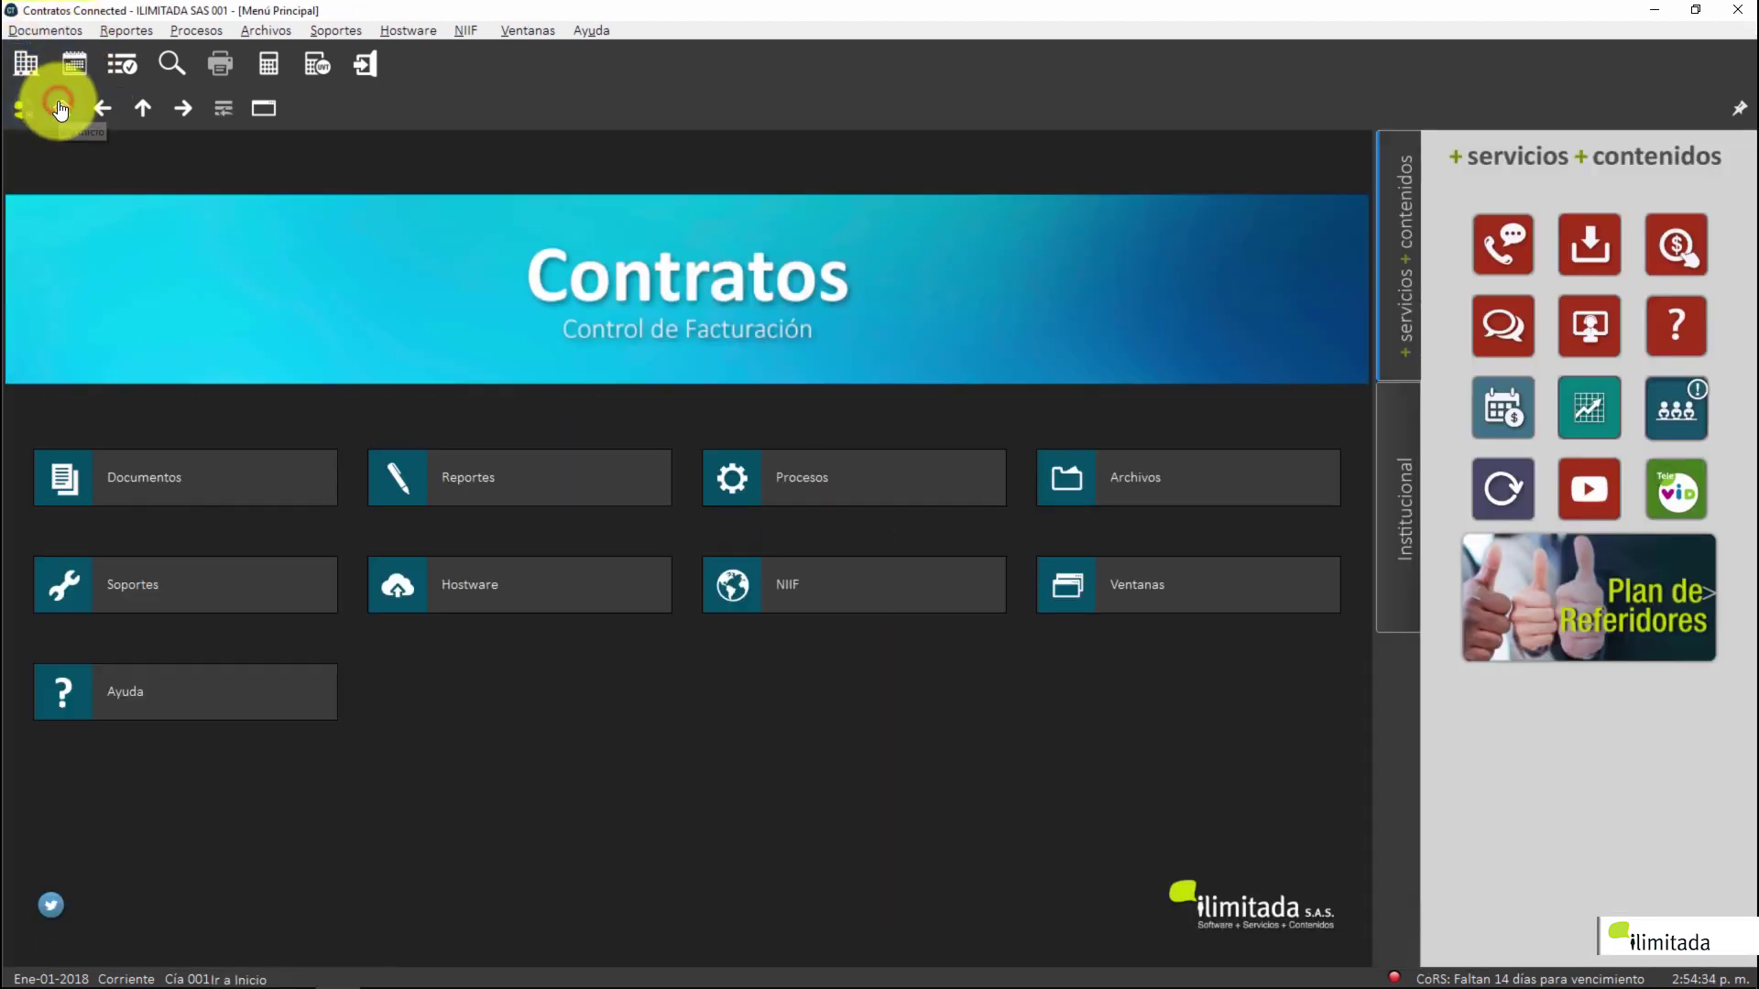
pyautogui.click(217, 494)
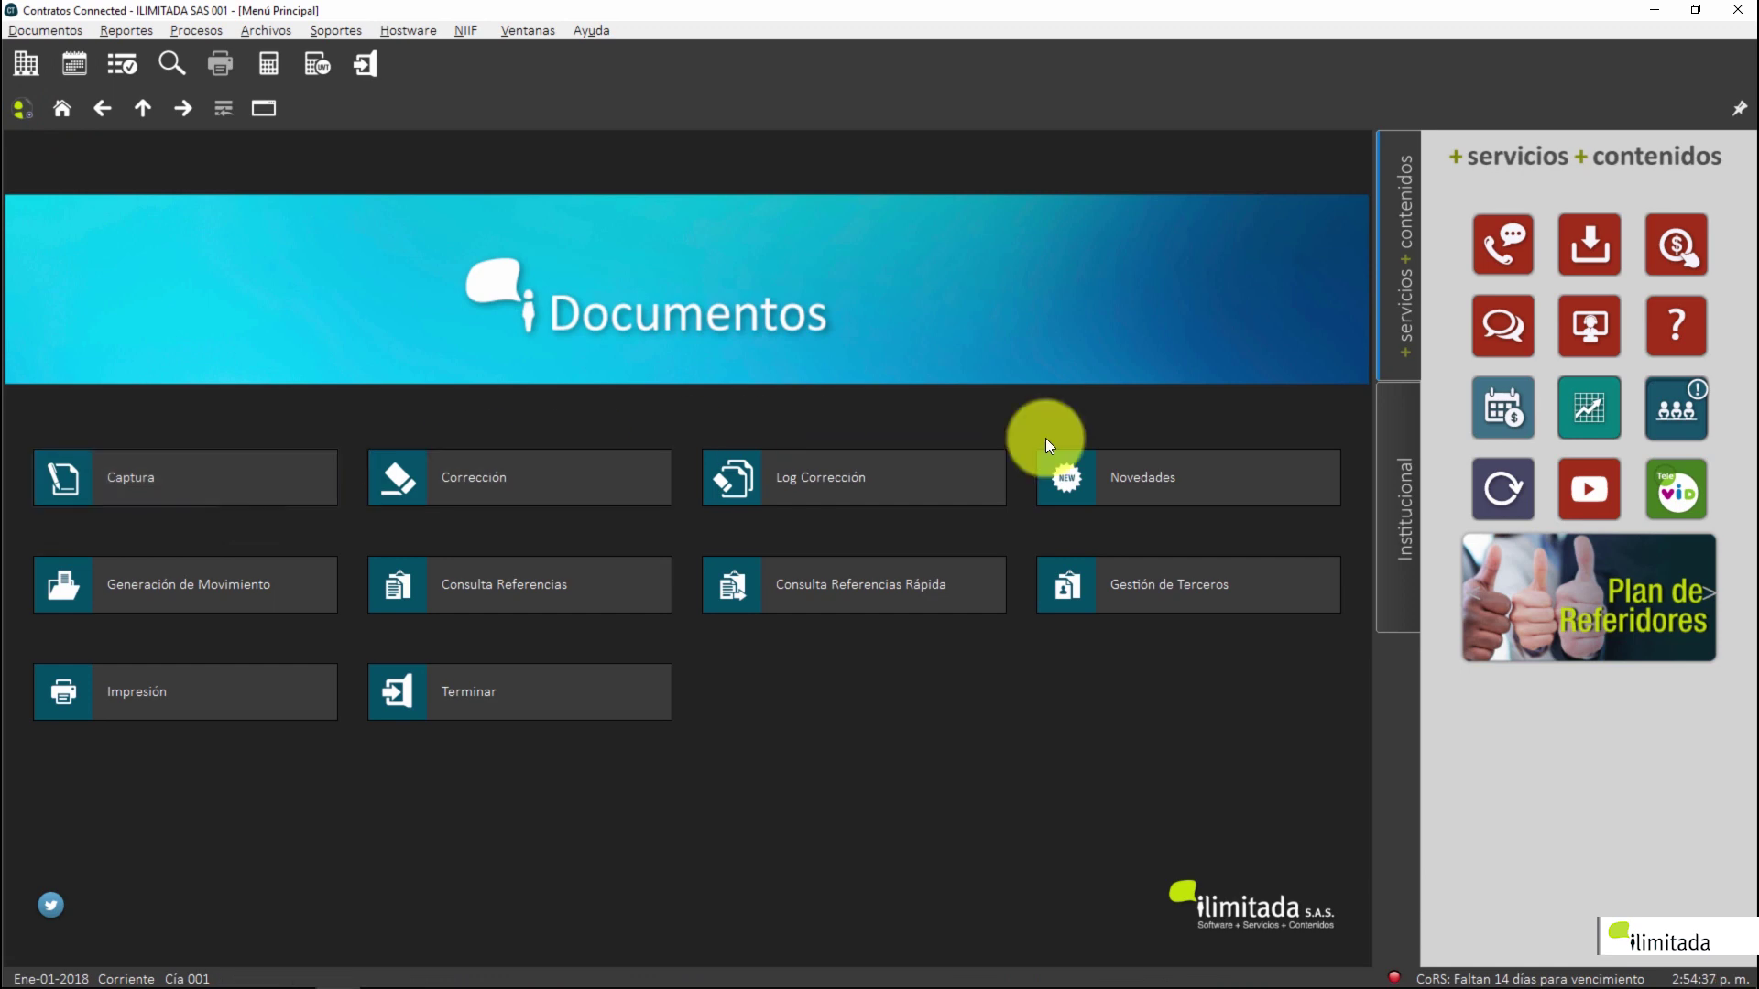
pyautogui.click(142, 596)
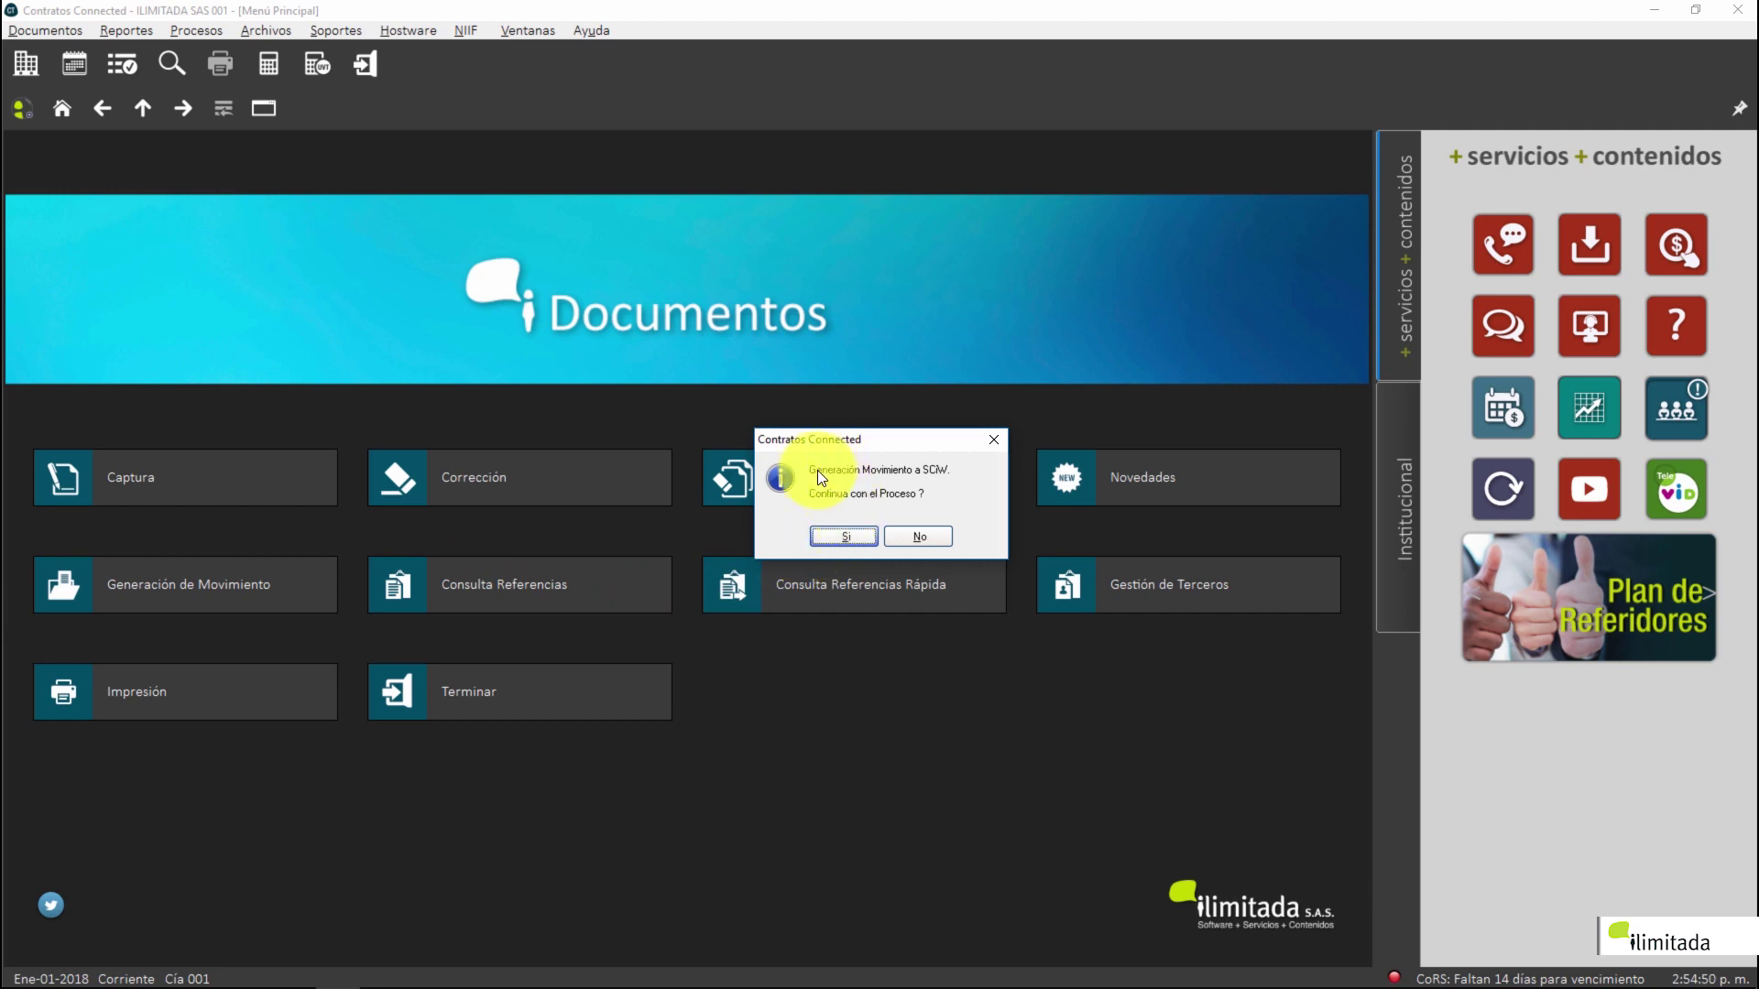
pyautogui.click(860, 535)
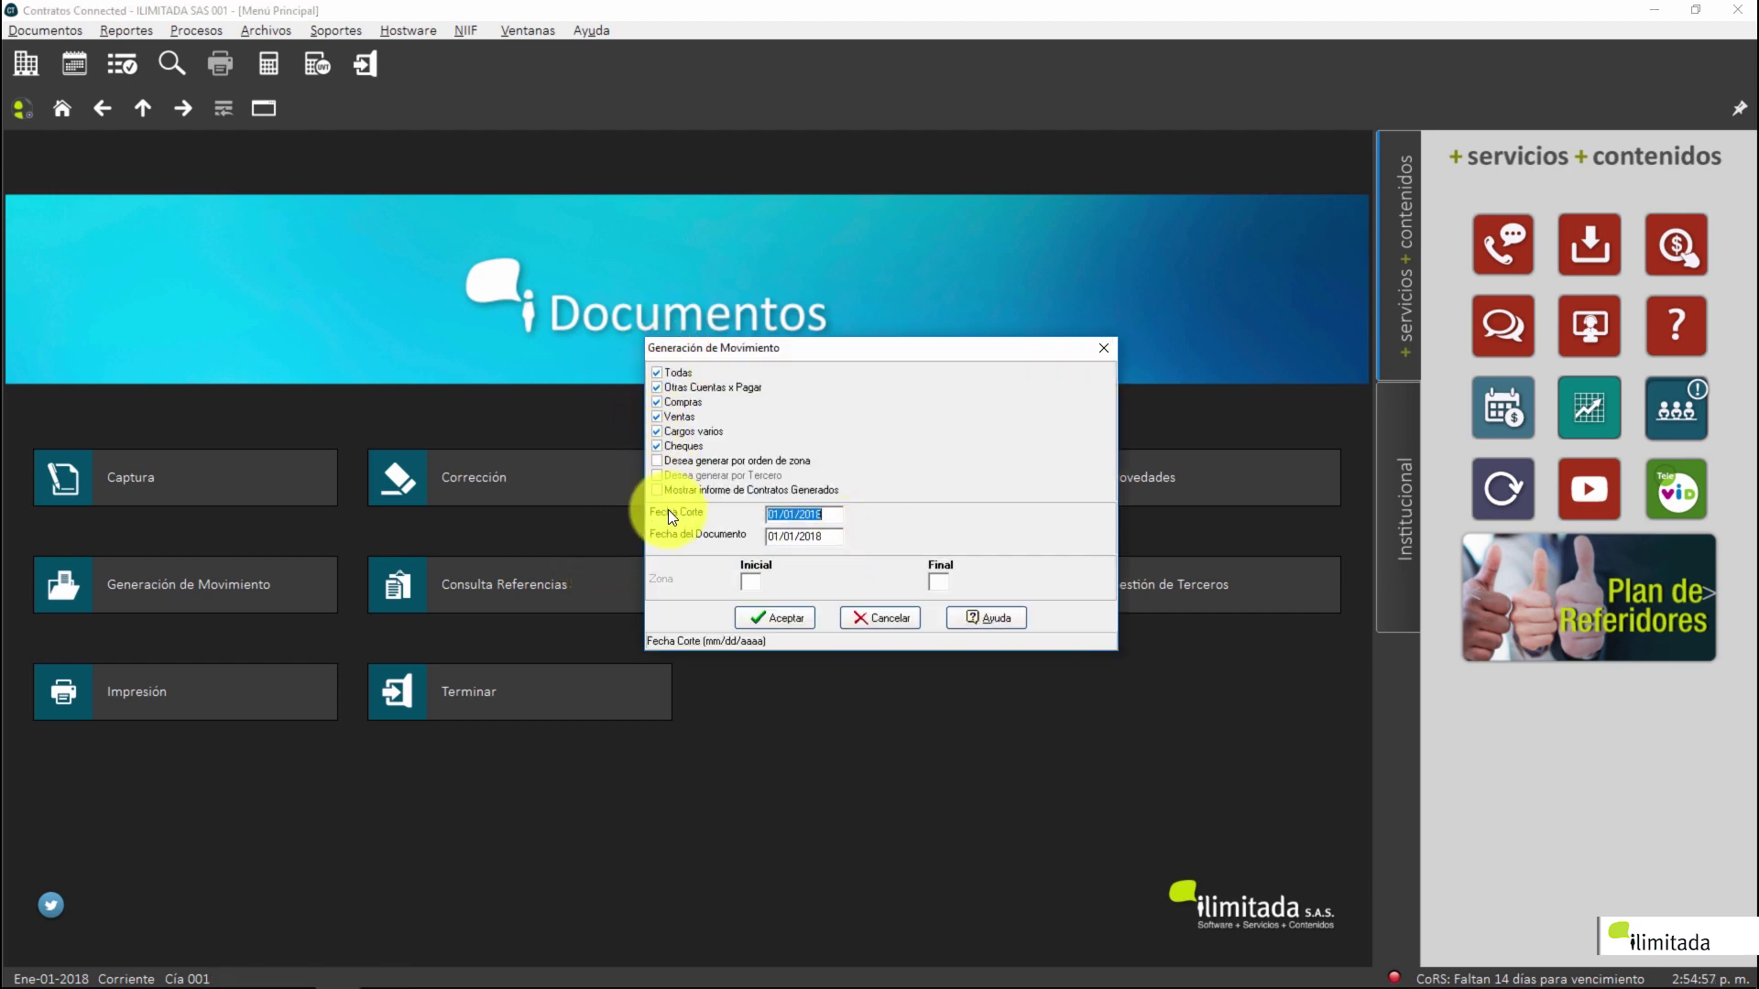
# Clear Todas and select Otras Cuentas x Pagar, Compras, Ventas, Cargos varios and Cheques one by one
pyautogui.click(684, 372)
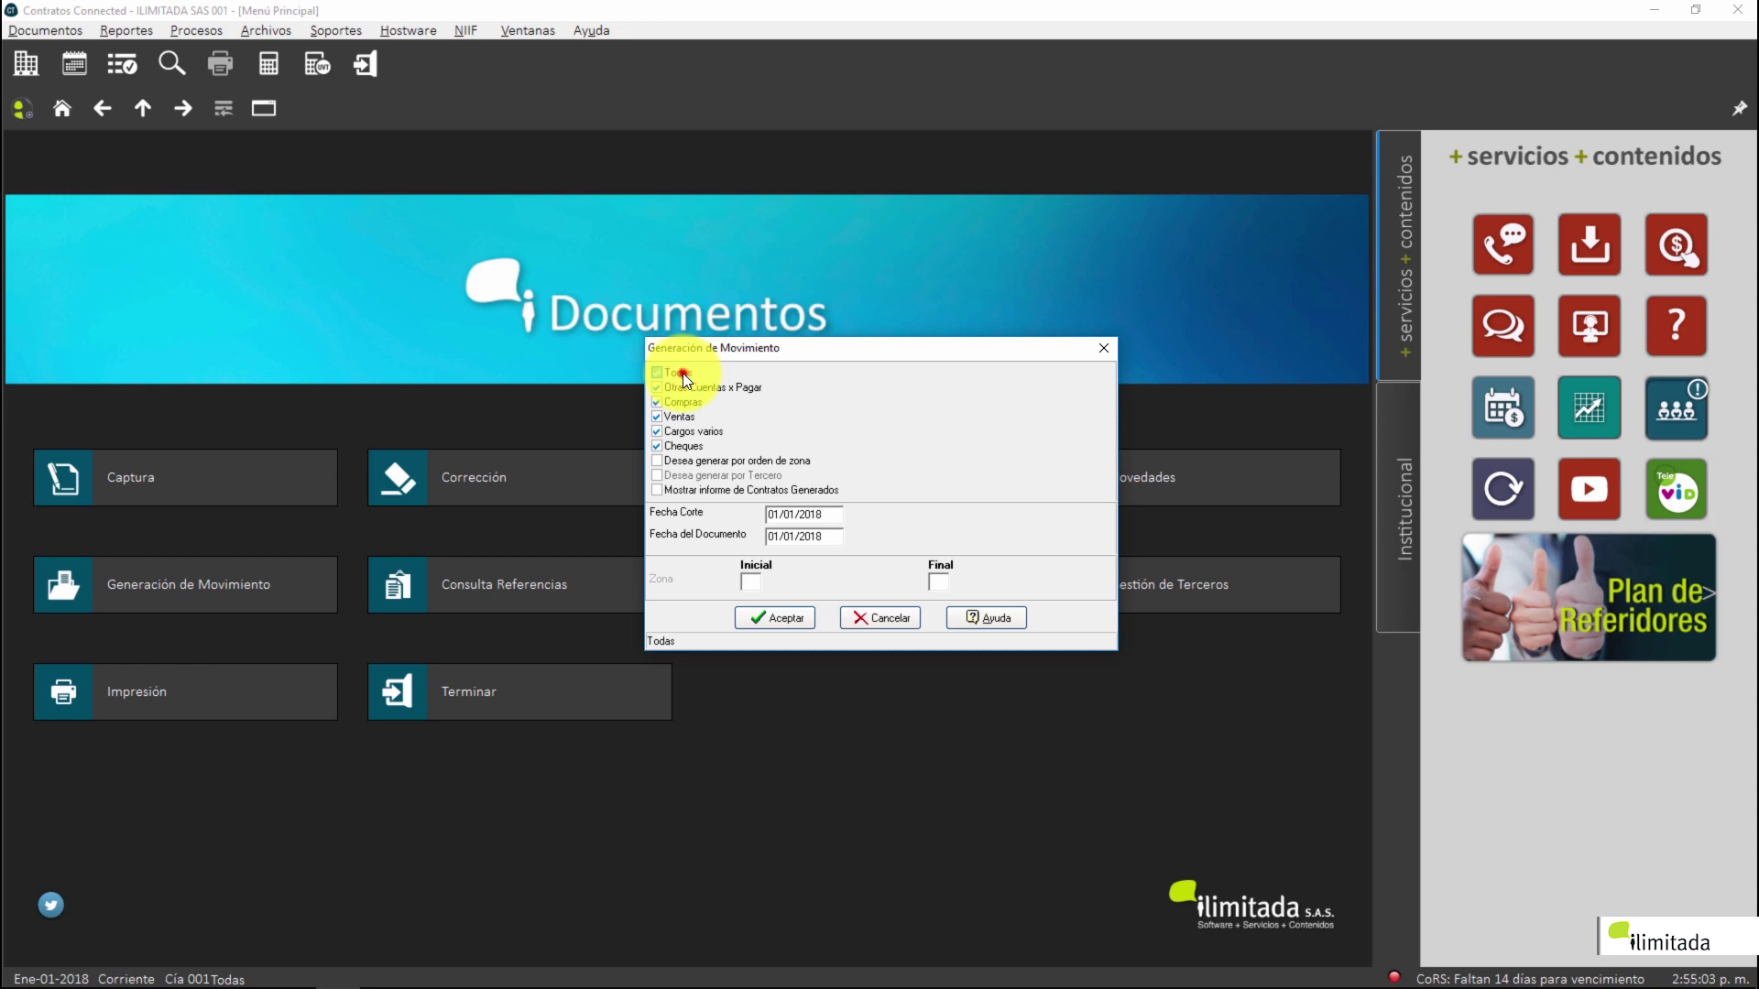
pyautogui.click(684, 372)
pyautogui.click(681, 388)
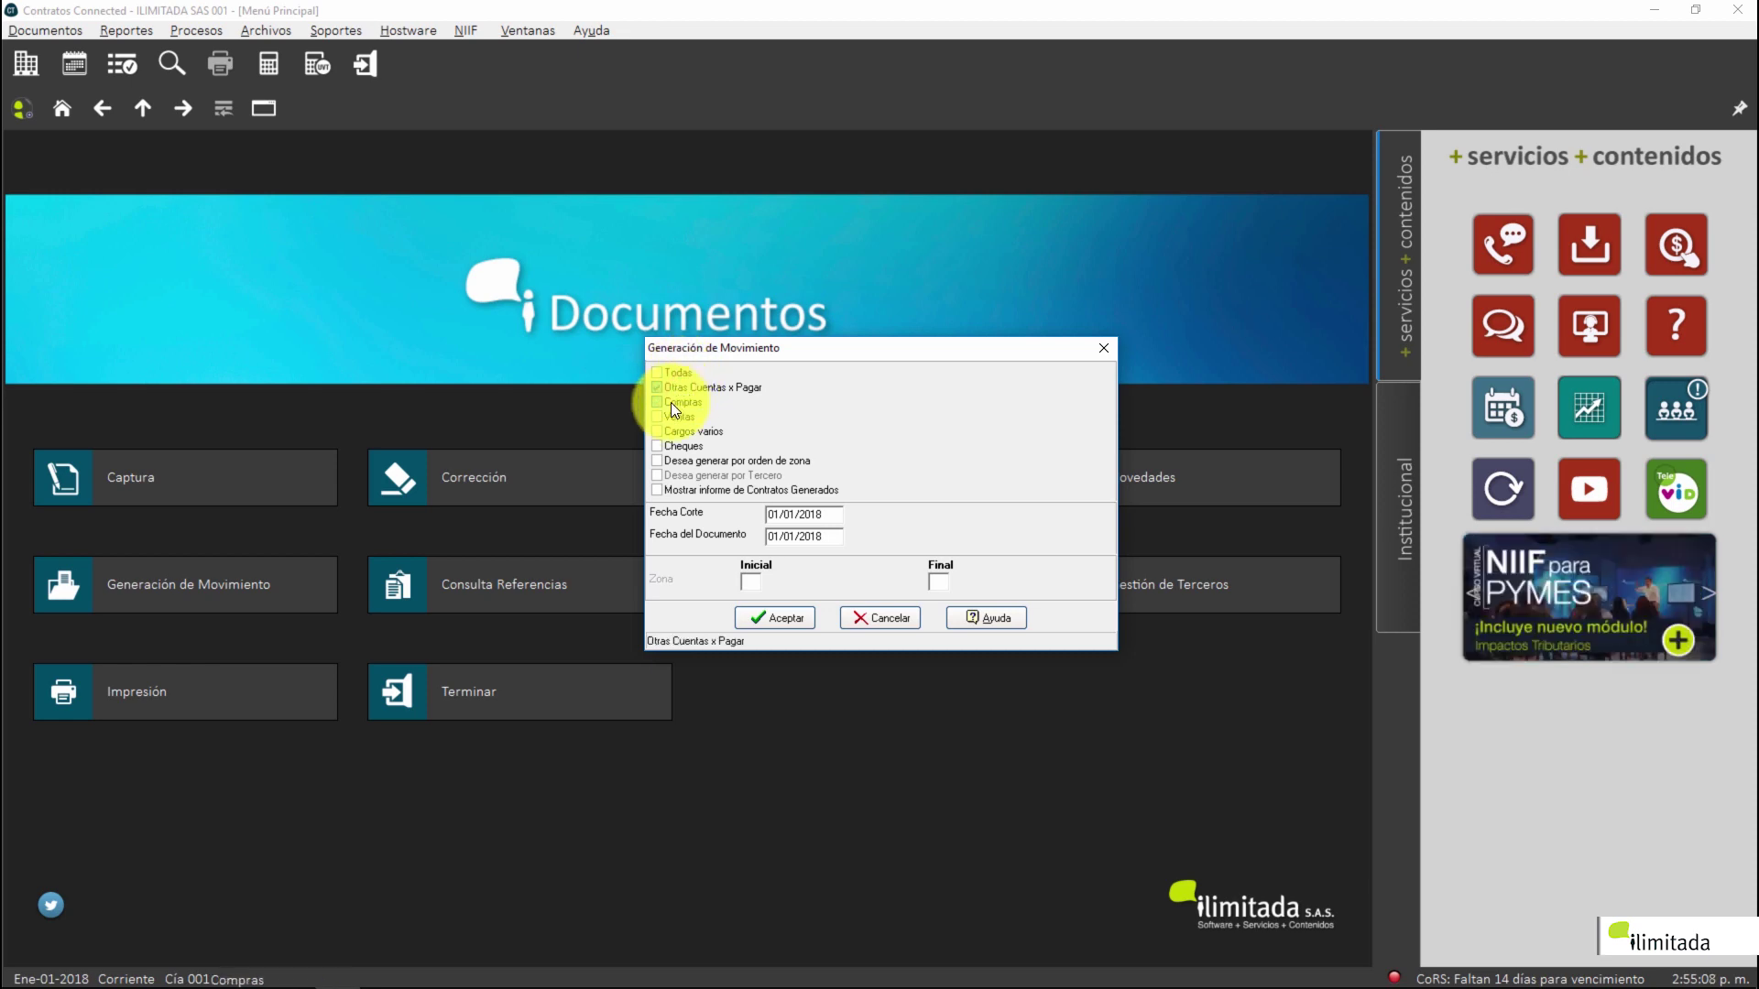
pyautogui.click(670, 403)
pyautogui.click(681, 416)
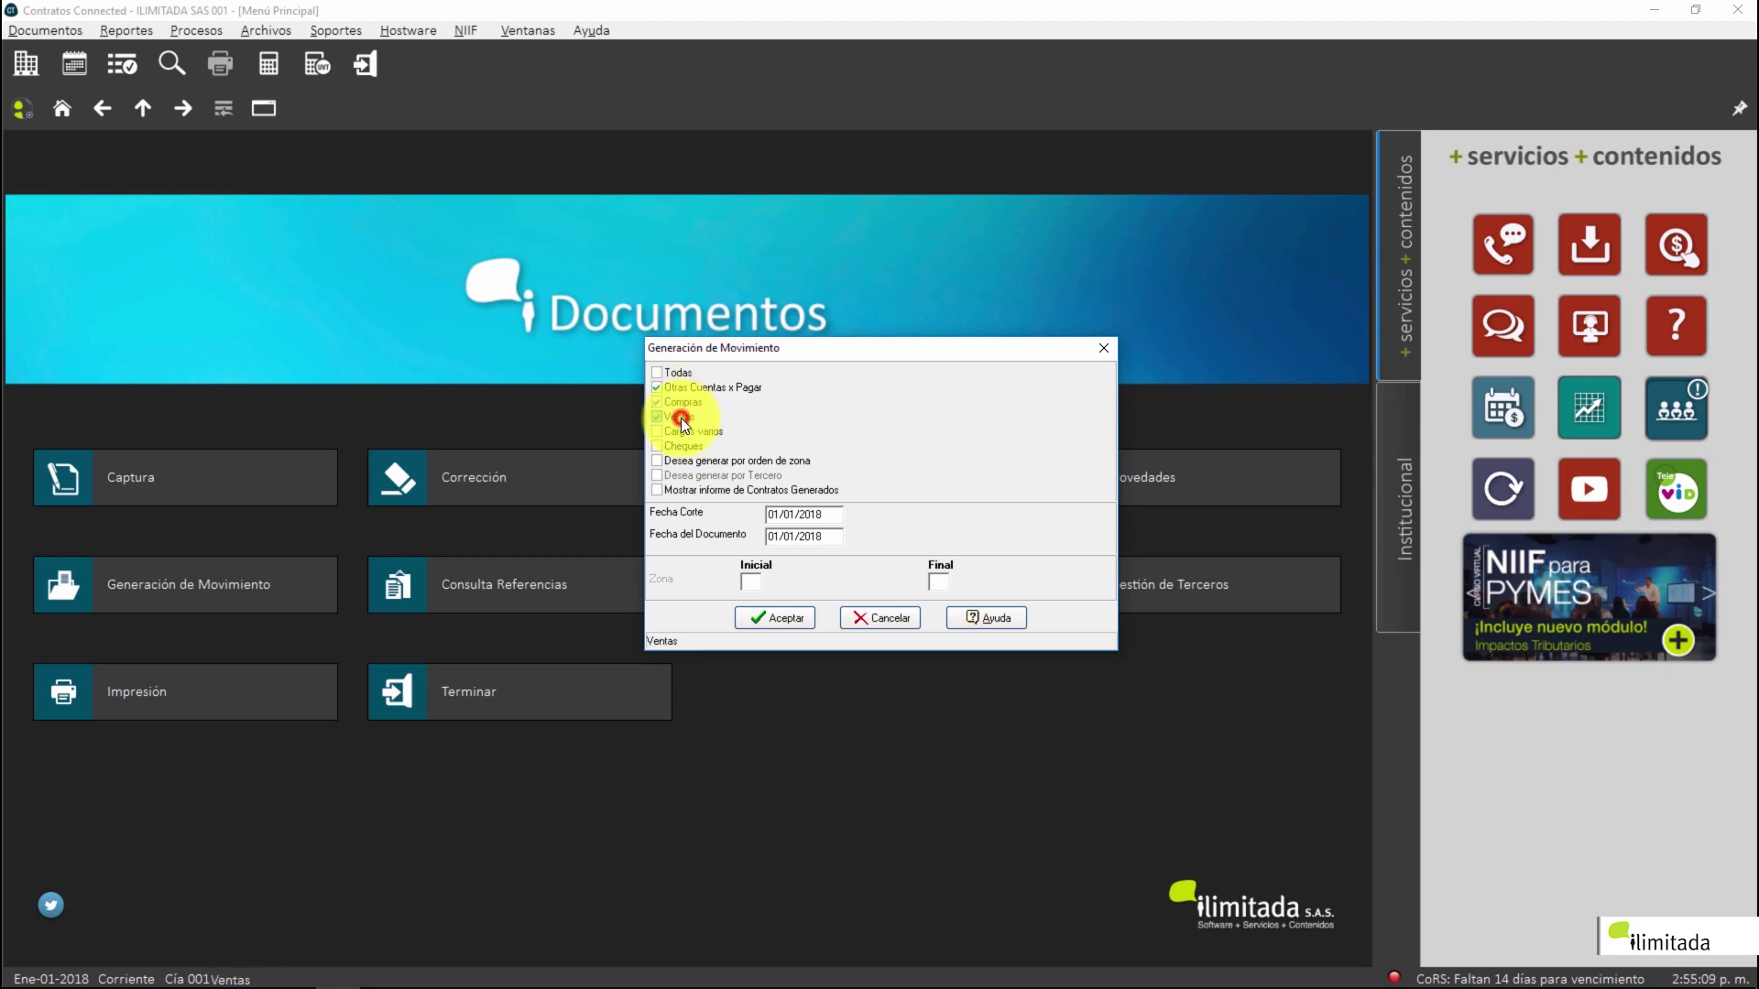
pyautogui.click(680, 433)
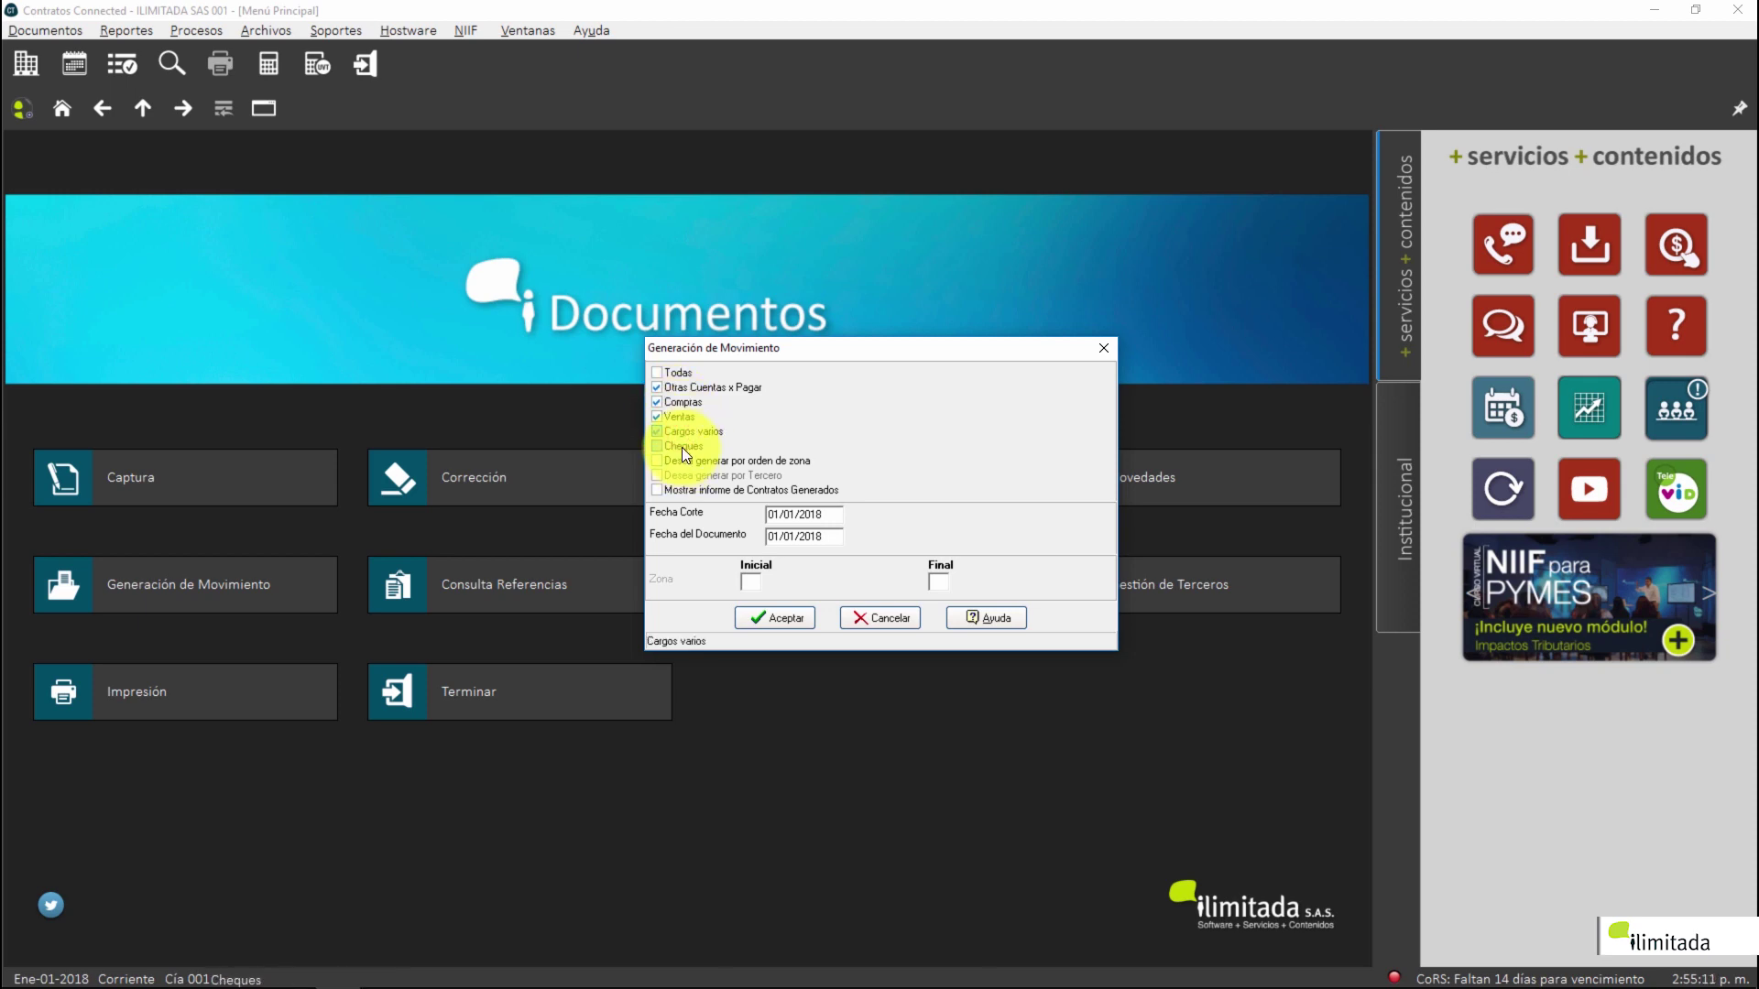
pyautogui.click(682, 447)
# Select only Ventas for generation, leave generation by Tercero off, and enable the report of generated contracts
pyautogui.click(669, 374)
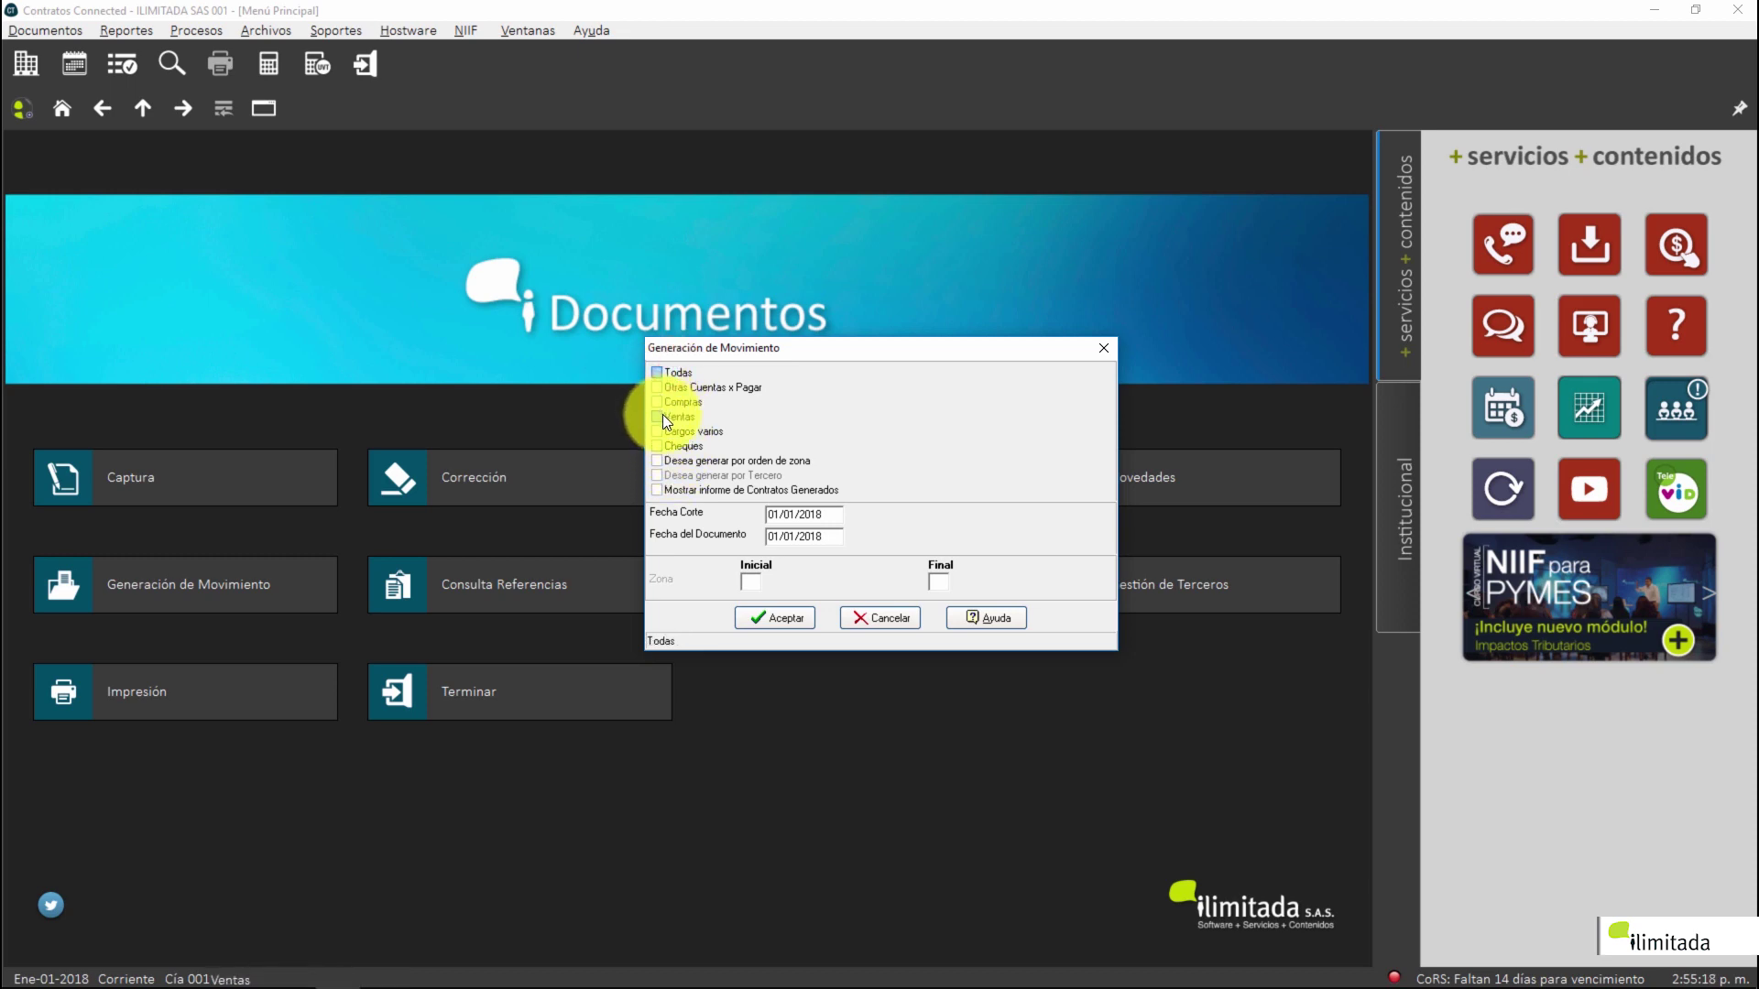
pyautogui.click(657, 417)
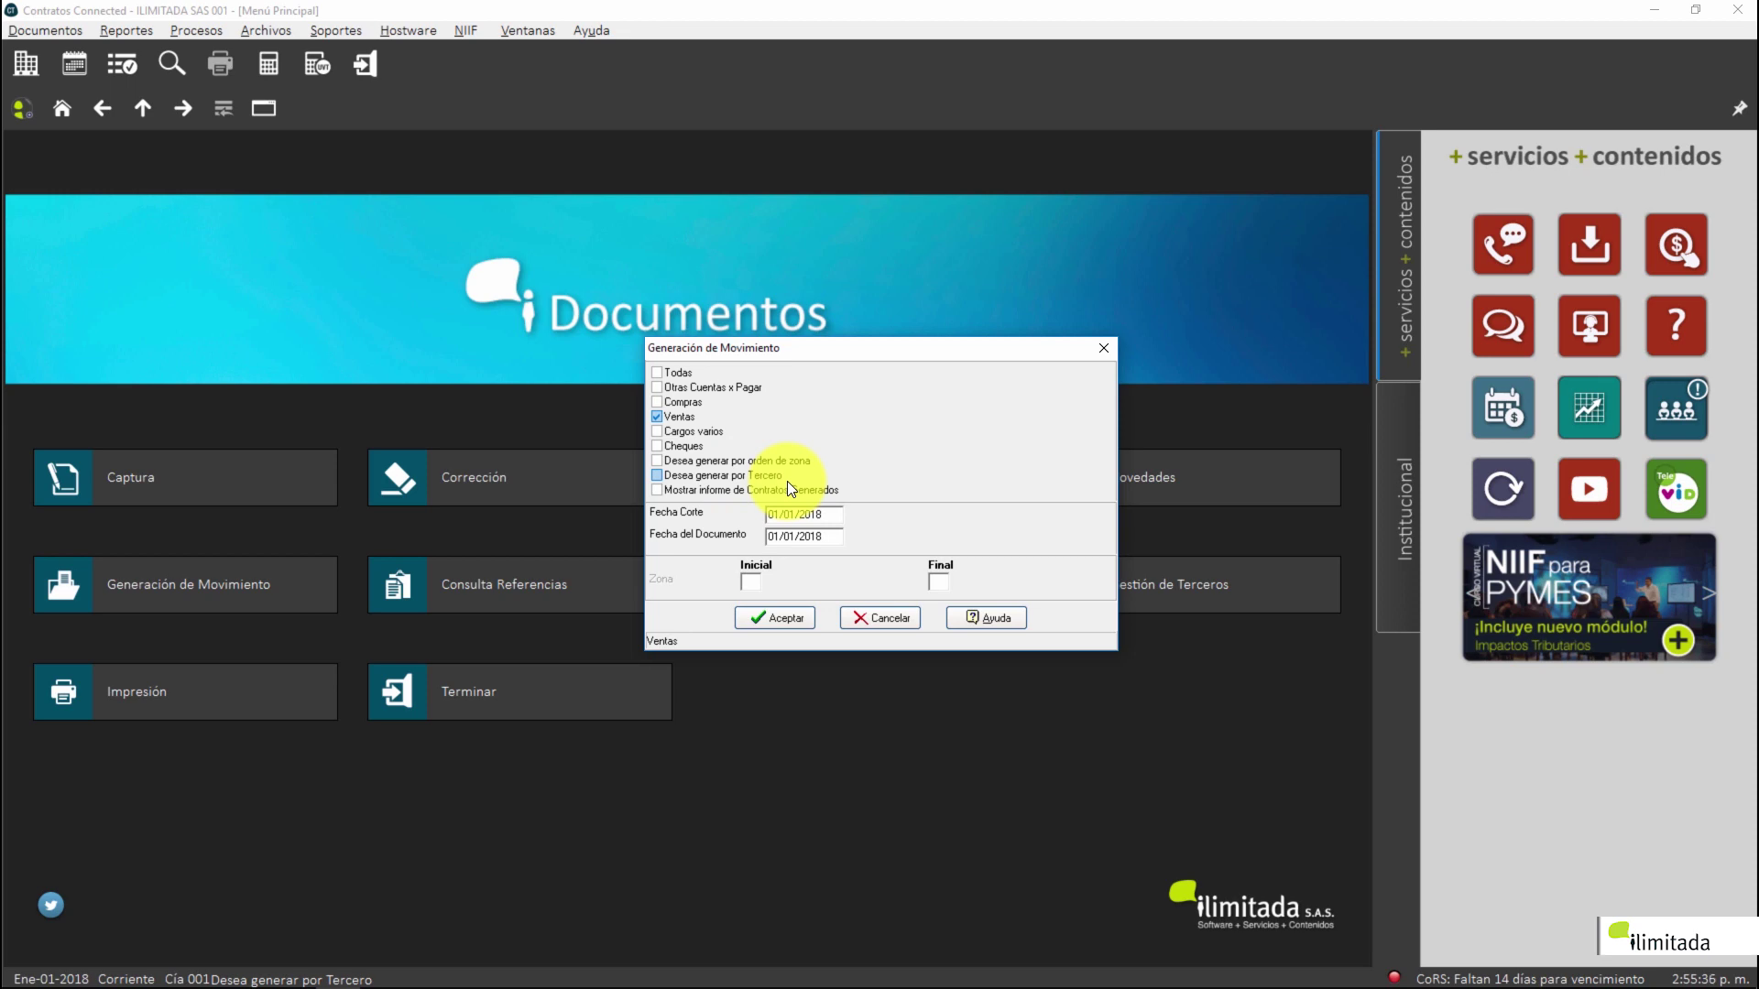
pyautogui.click(761, 475)
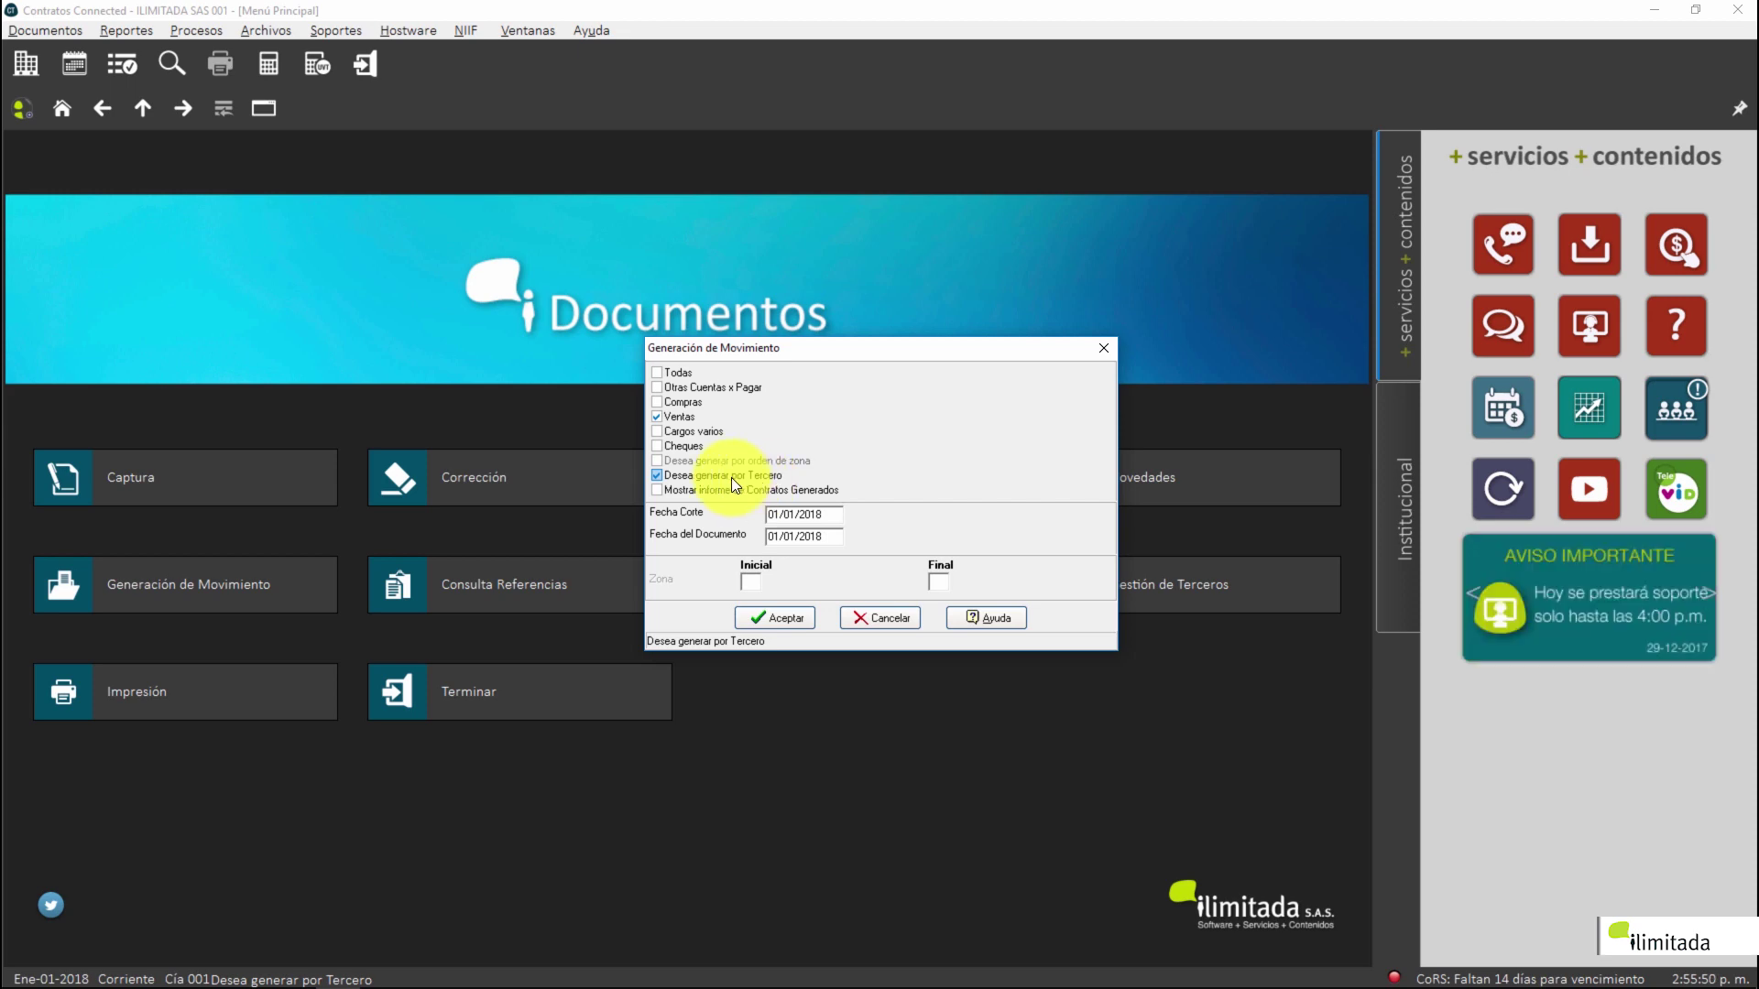
pyautogui.click(697, 475)
pyautogui.click(696, 475)
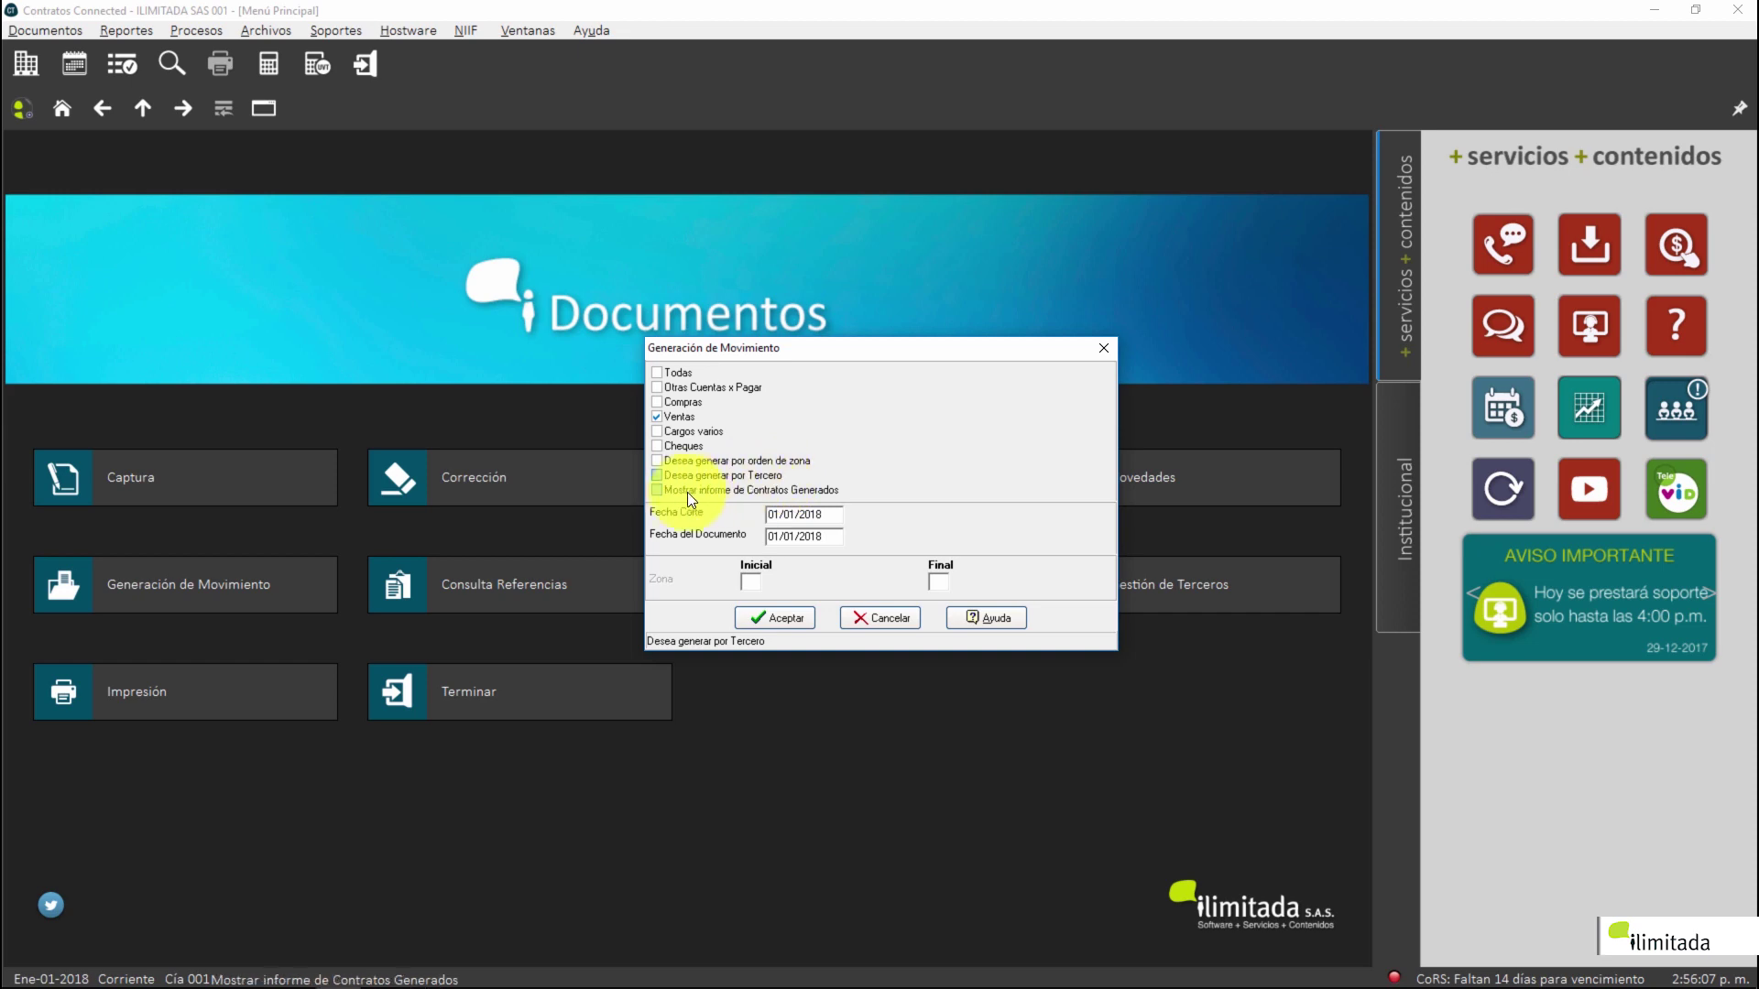
pyautogui.click(730, 488)
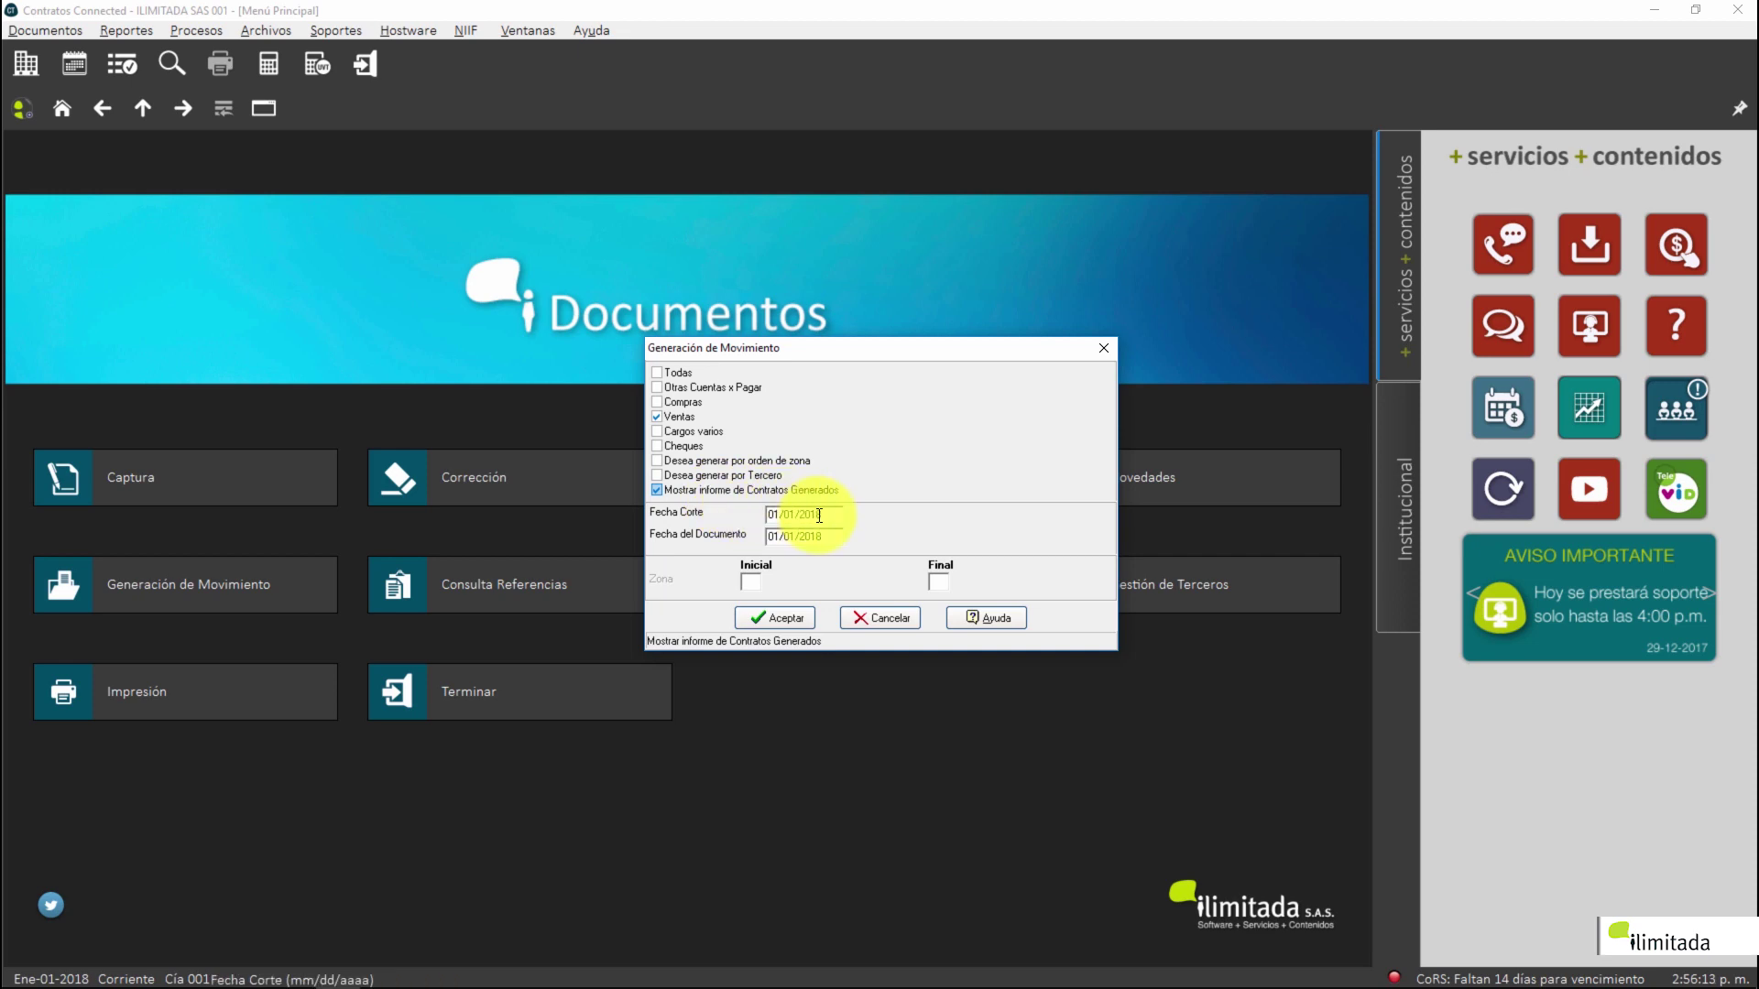
# Run the movement generation with 01/01/2018 as both cut-off date and document date, and close the completion notice
pyautogui.moveTo(823, 514); pyautogui.dragTo(652, 514)
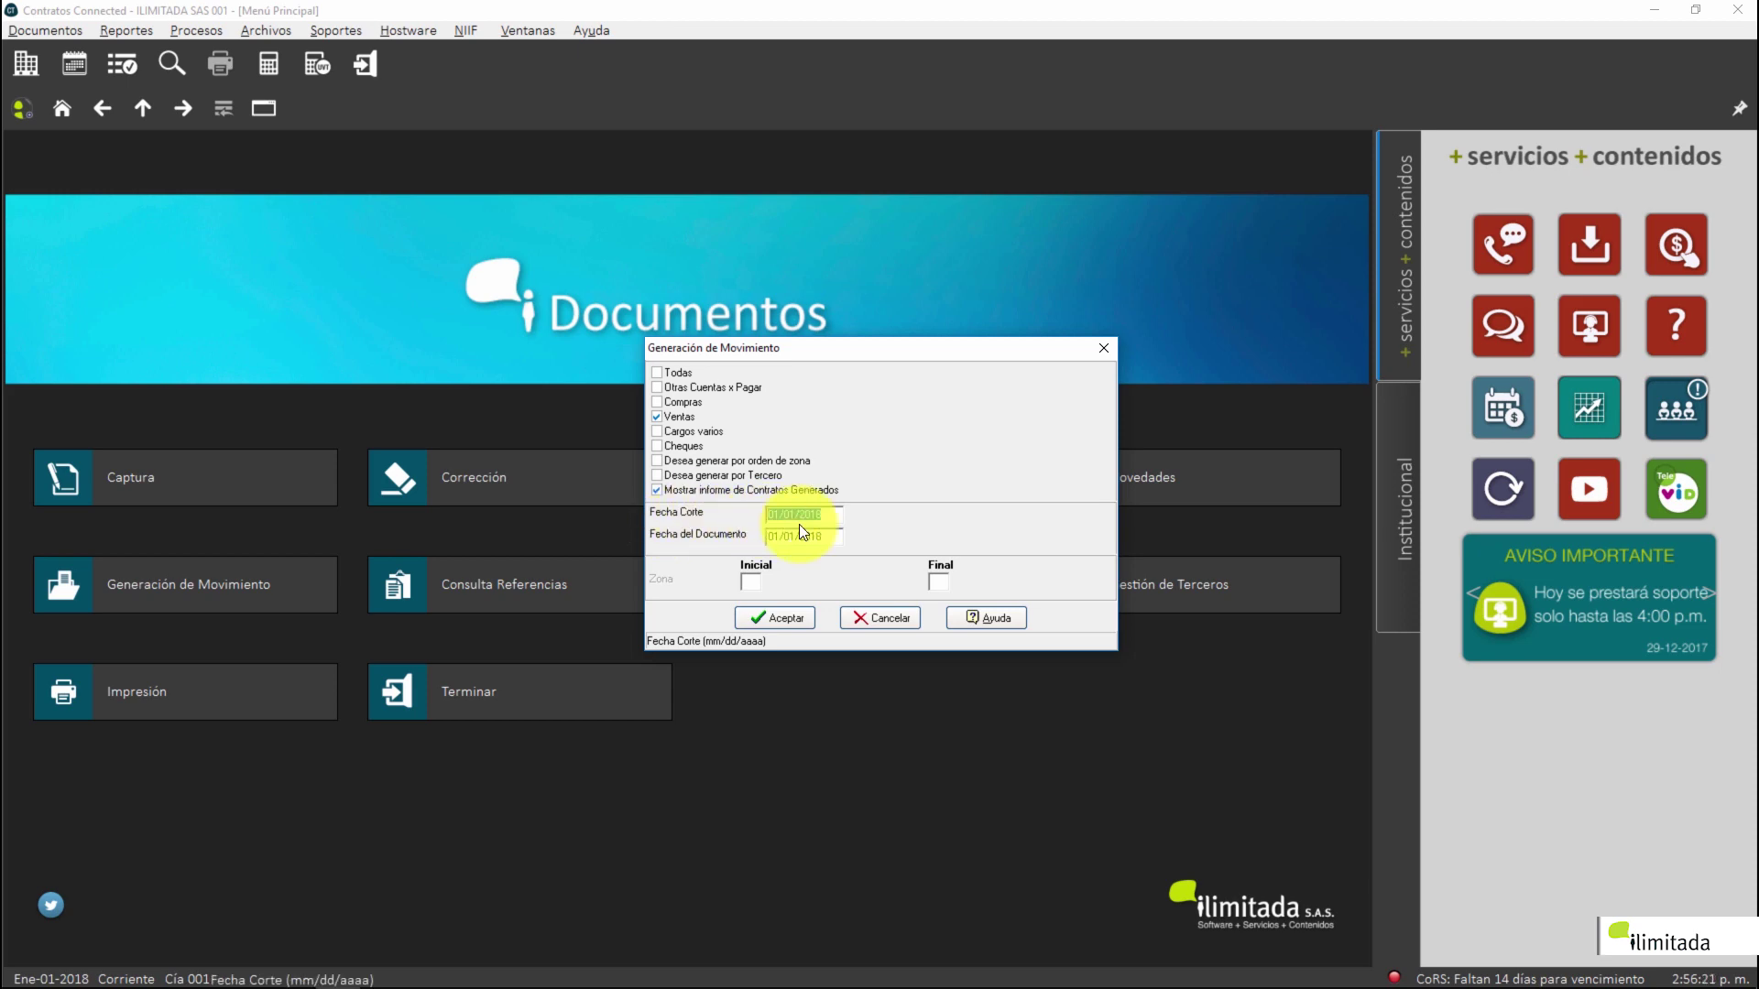
pyautogui.moveTo(834, 517); pyautogui.dragTo(736, 509)
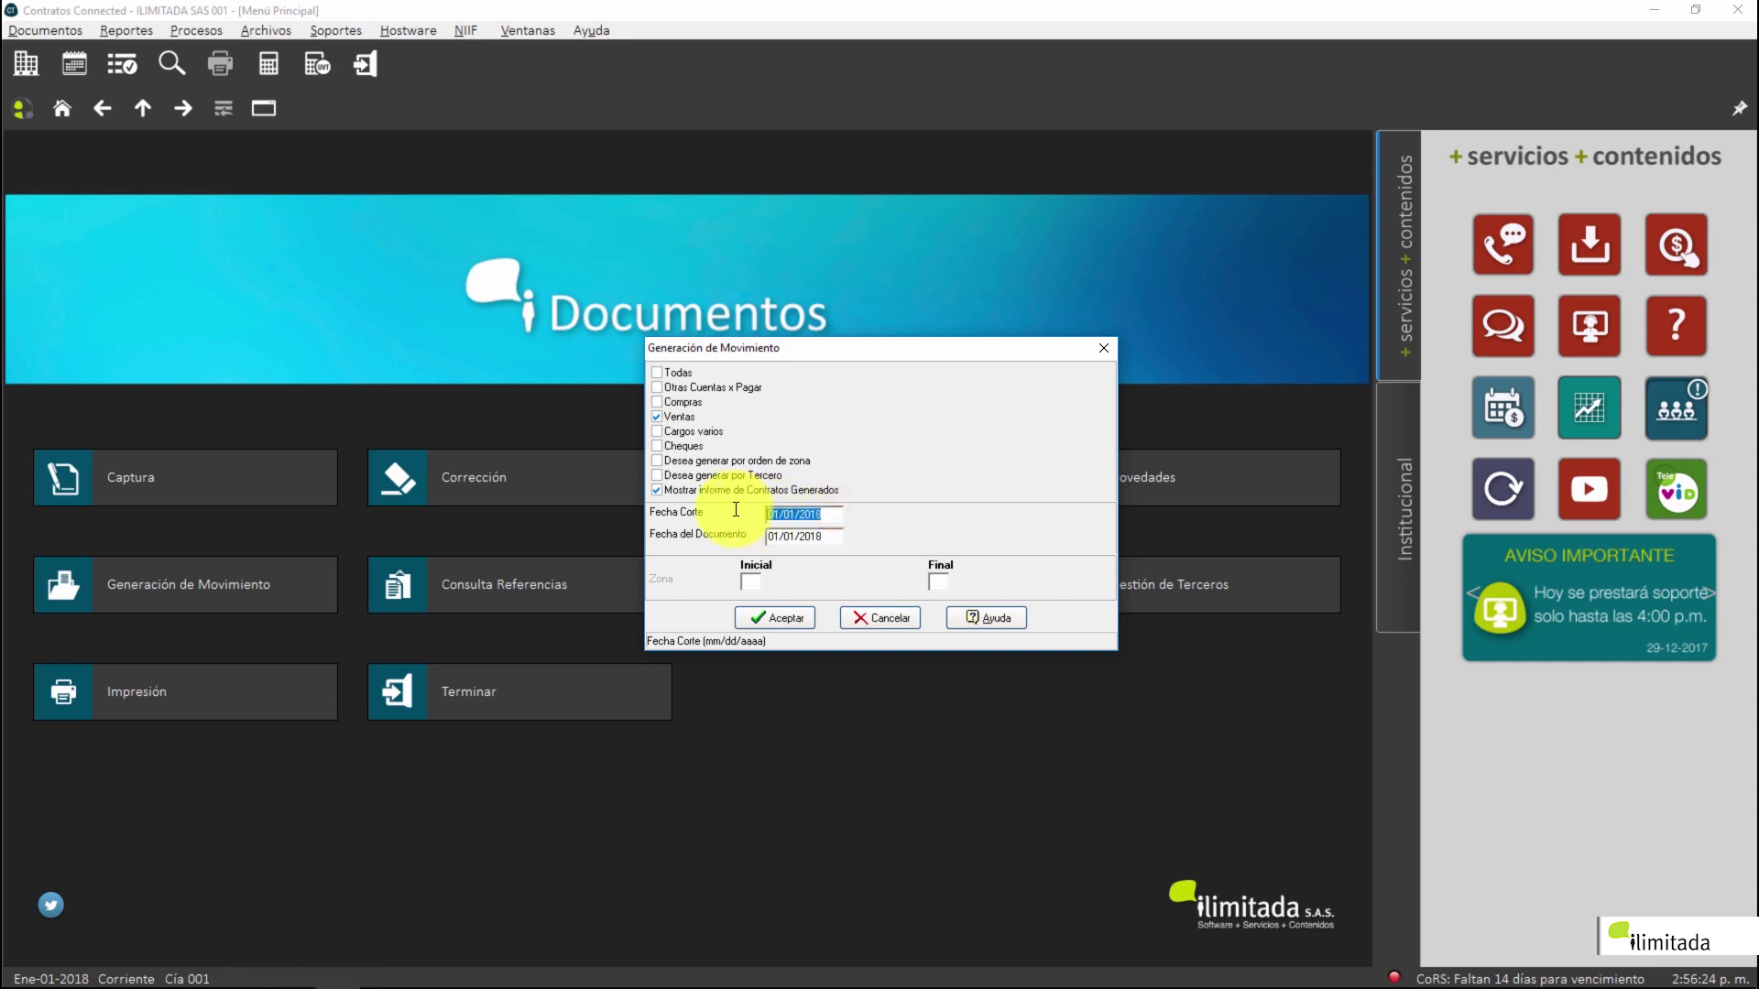
pyautogui.click(836, 533)
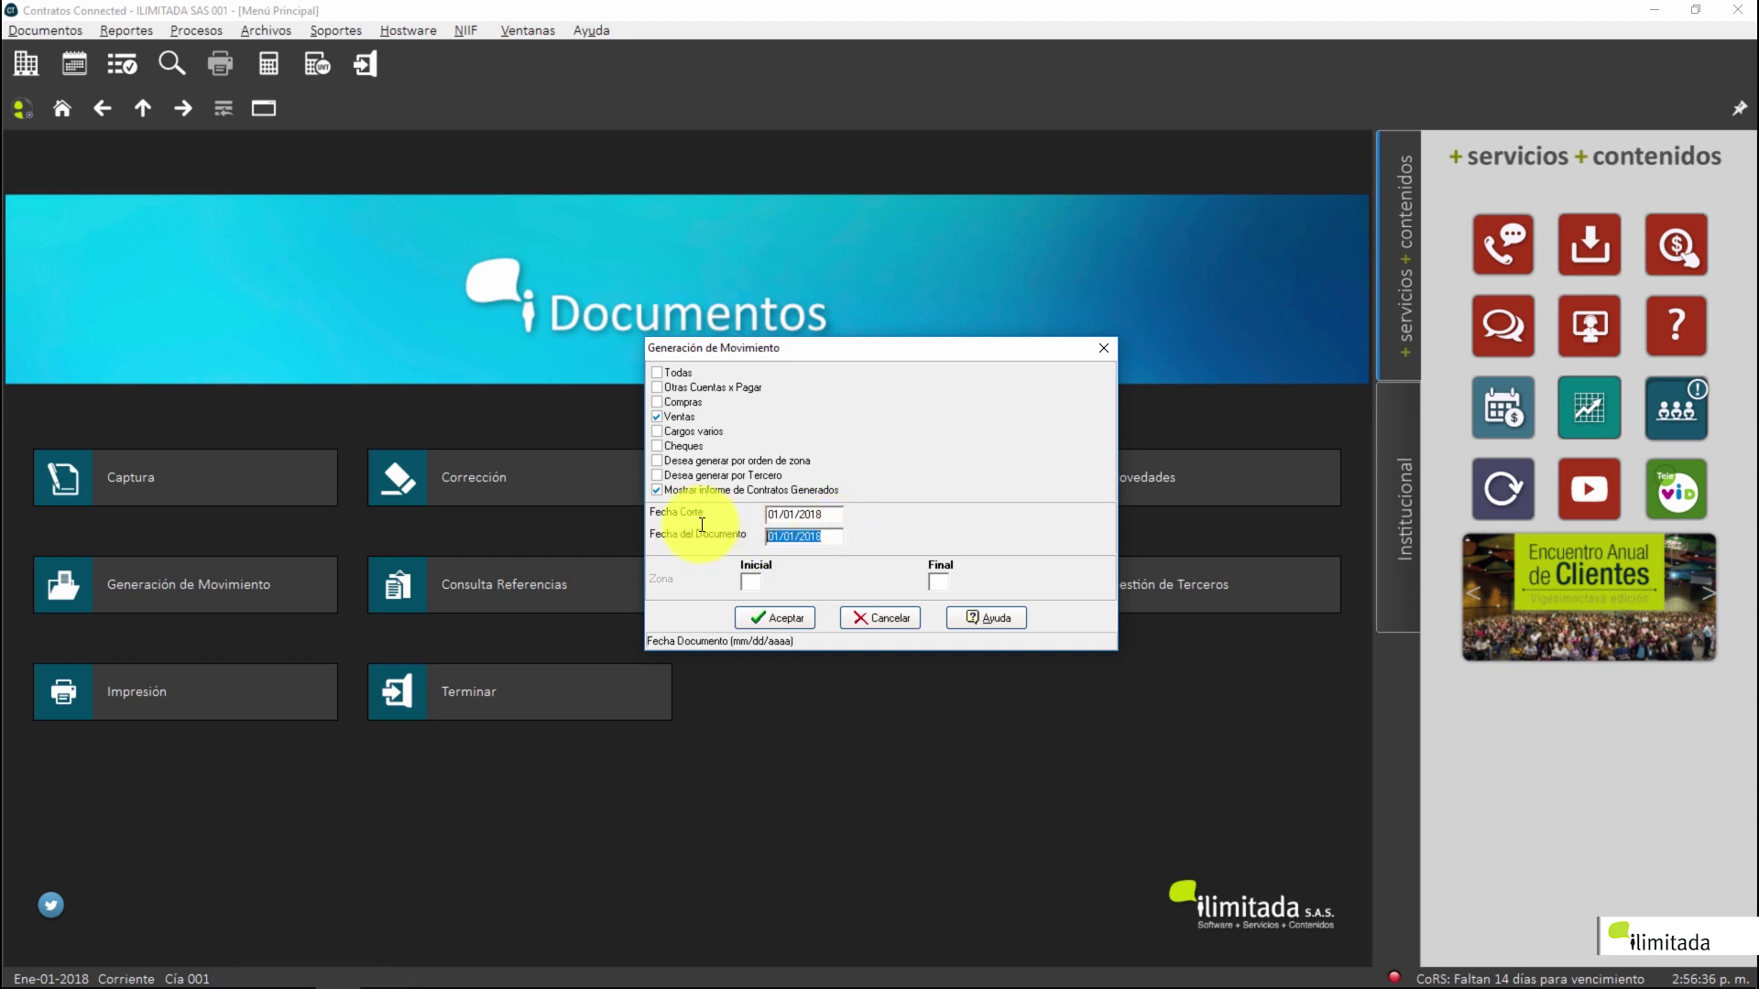
pyautogui.moveTo(829, 535); pyautogui.dragTo(774, 532)
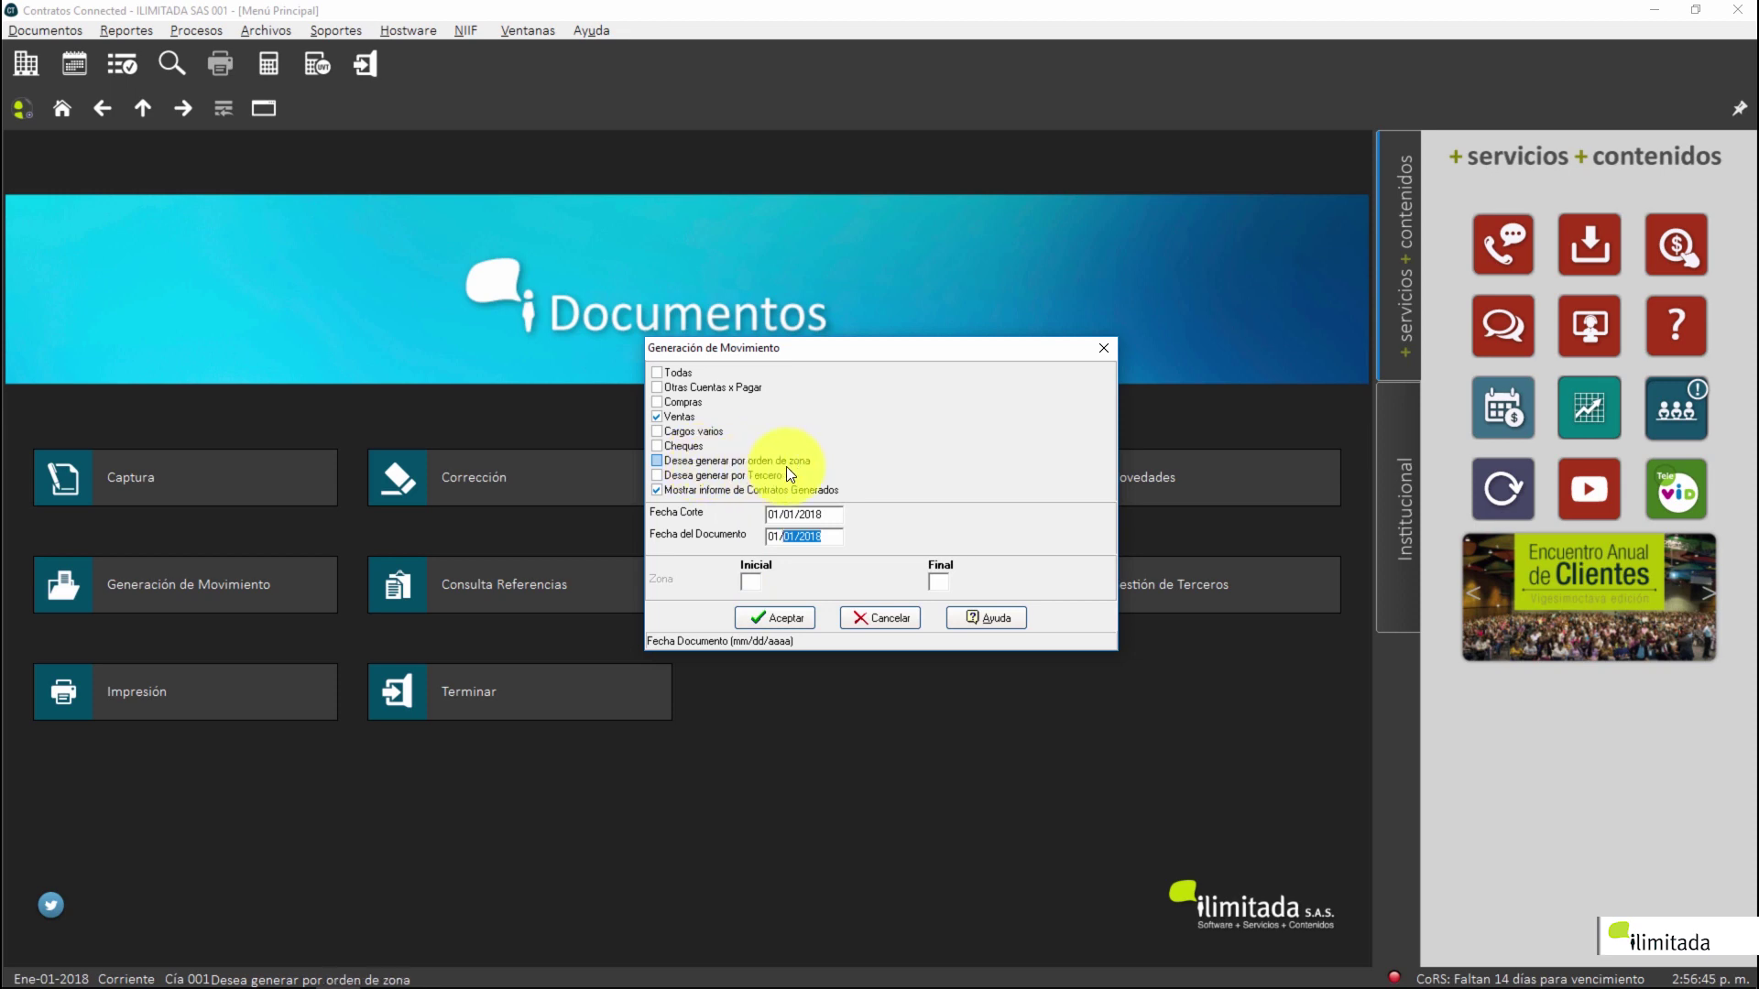
pyautogui.click(817, 539)
pyautogui.click(777, 618)
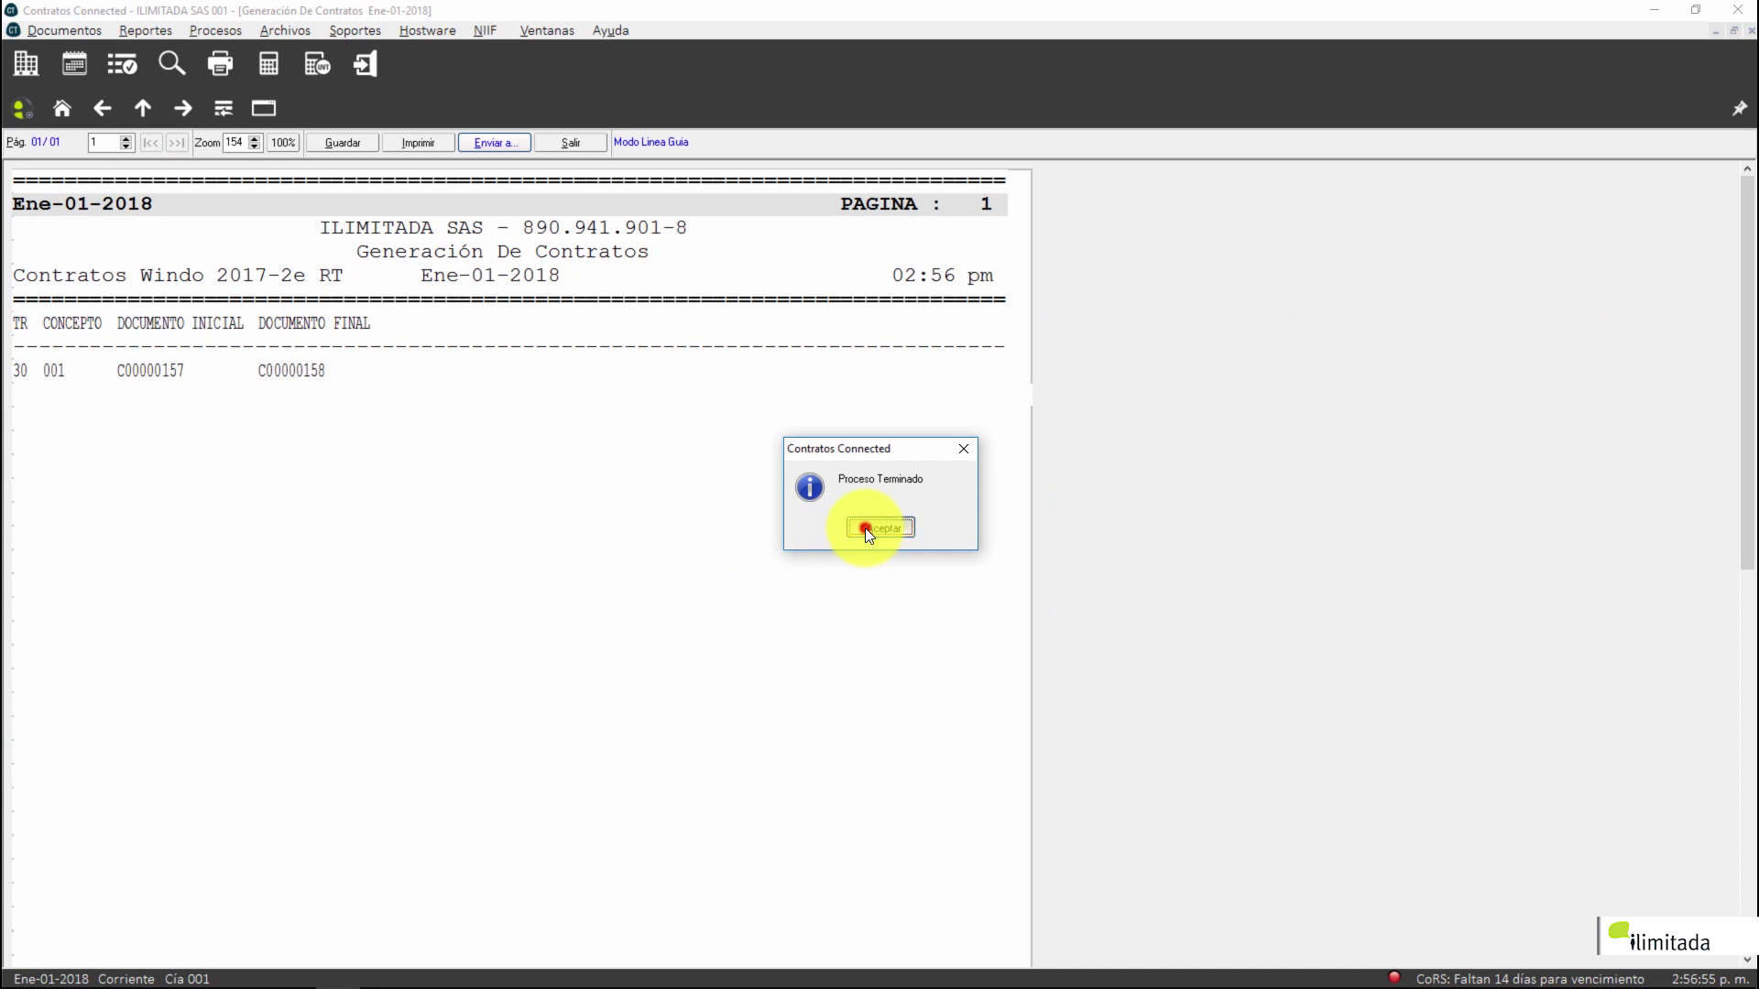
pyautogui.click(864, 528)
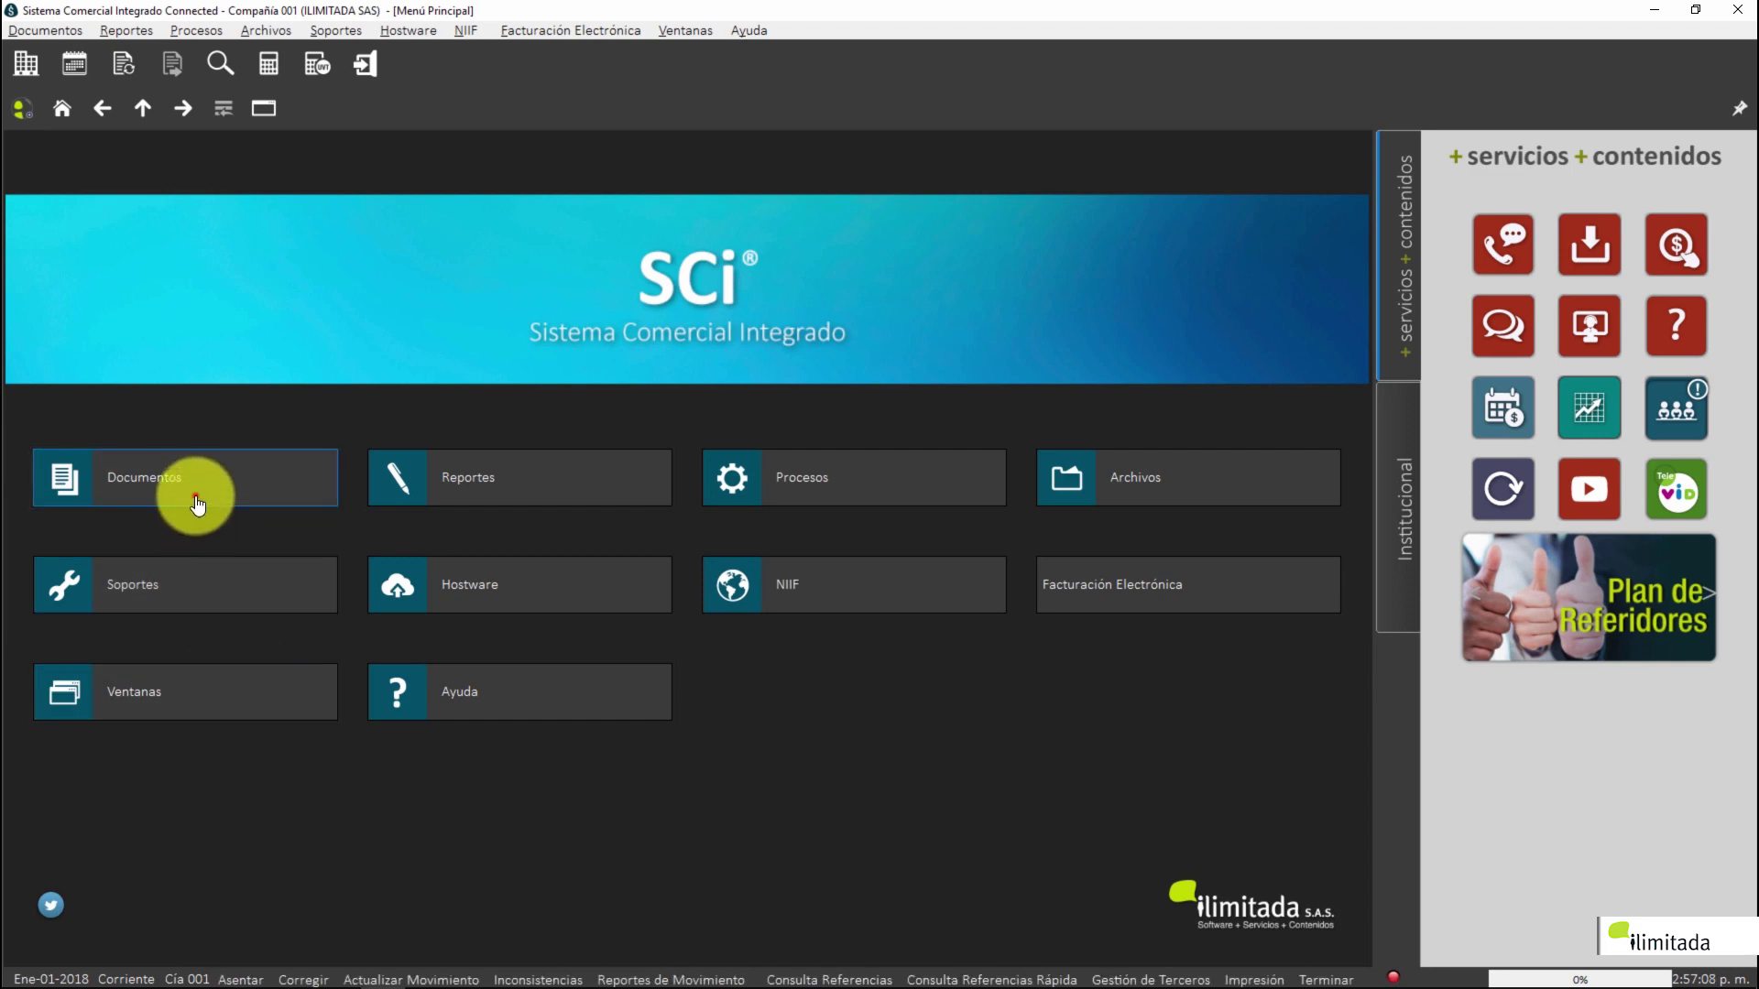
# In SCi, open the Corrección de Movimiento list under Documentos and check the generated credit sales documents
pyautogui.click(195, 497)
pyautogui.click(392, 479)
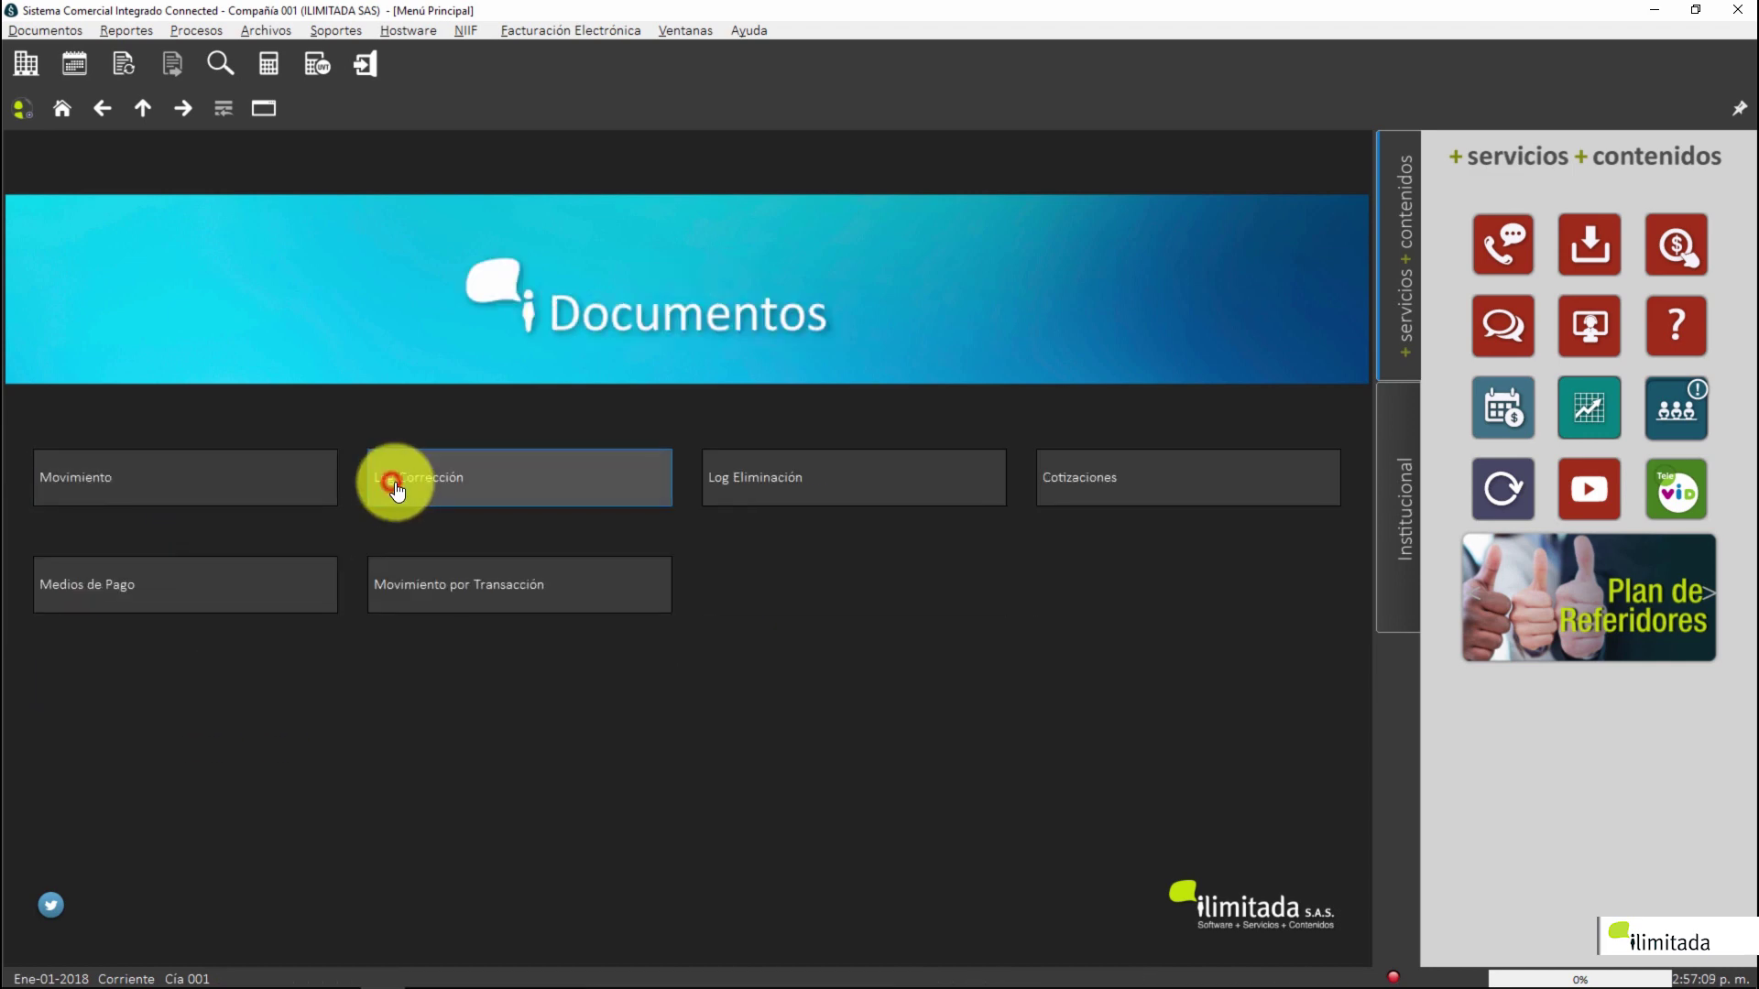
pyautogui.click(200, 493)
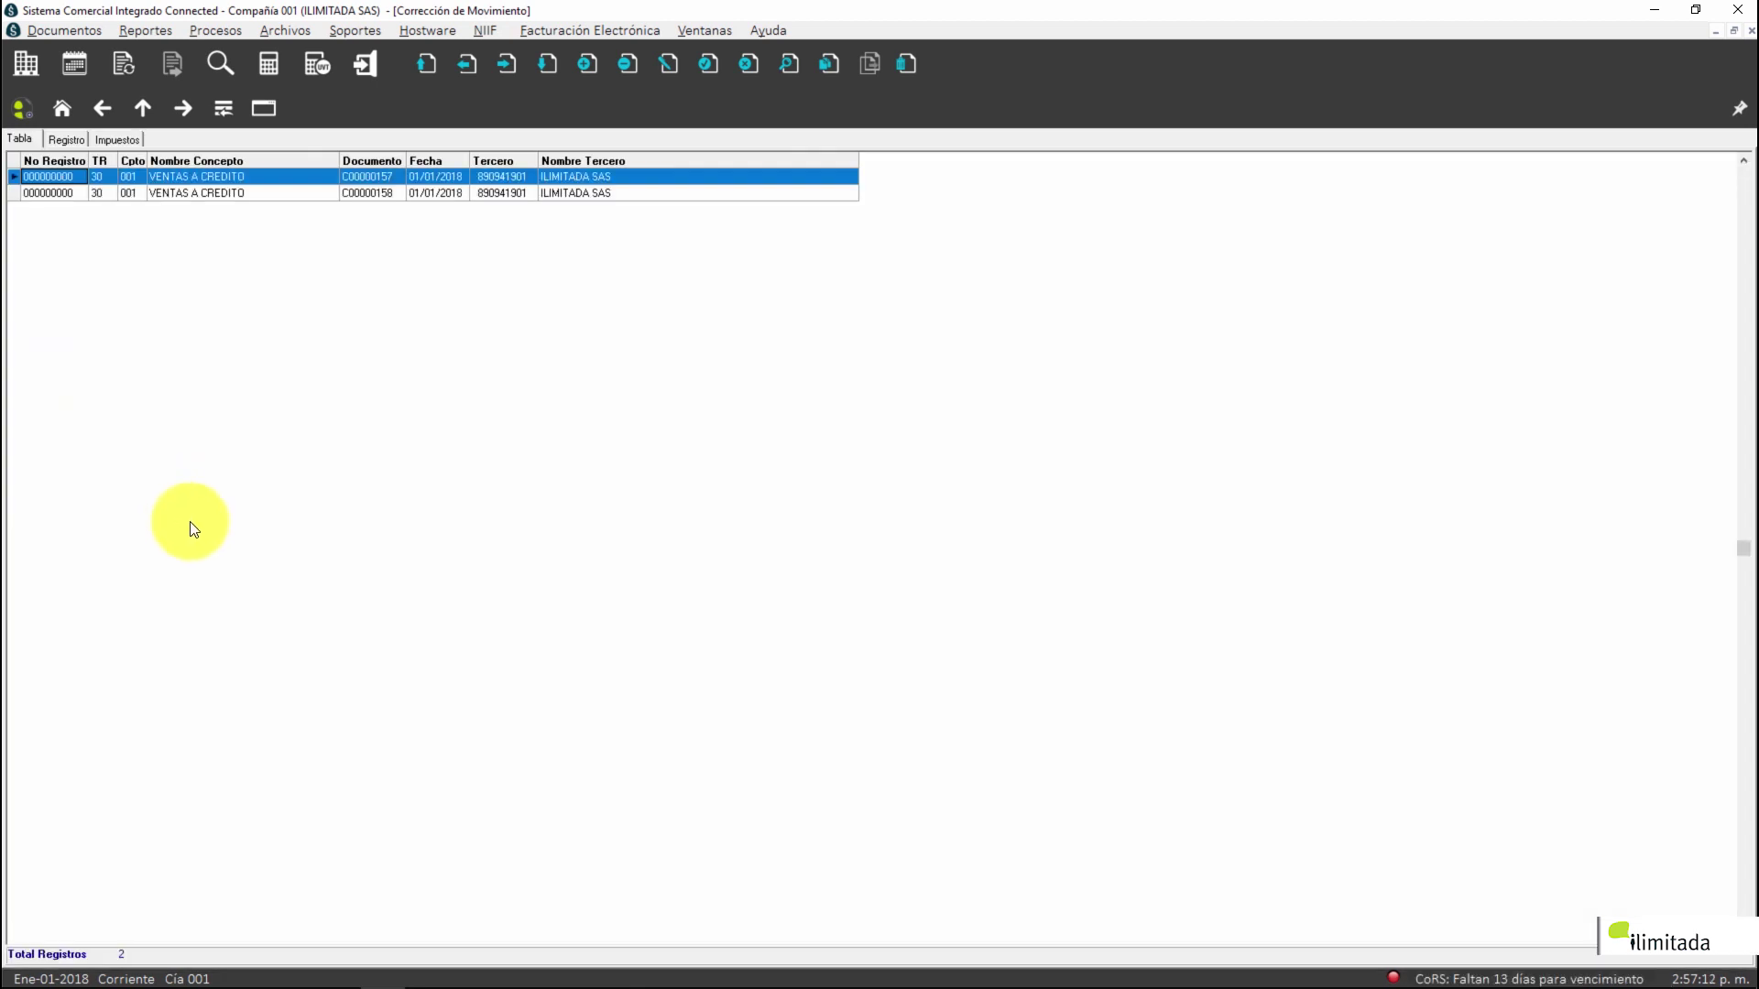
pyautogui.click(369, 188)
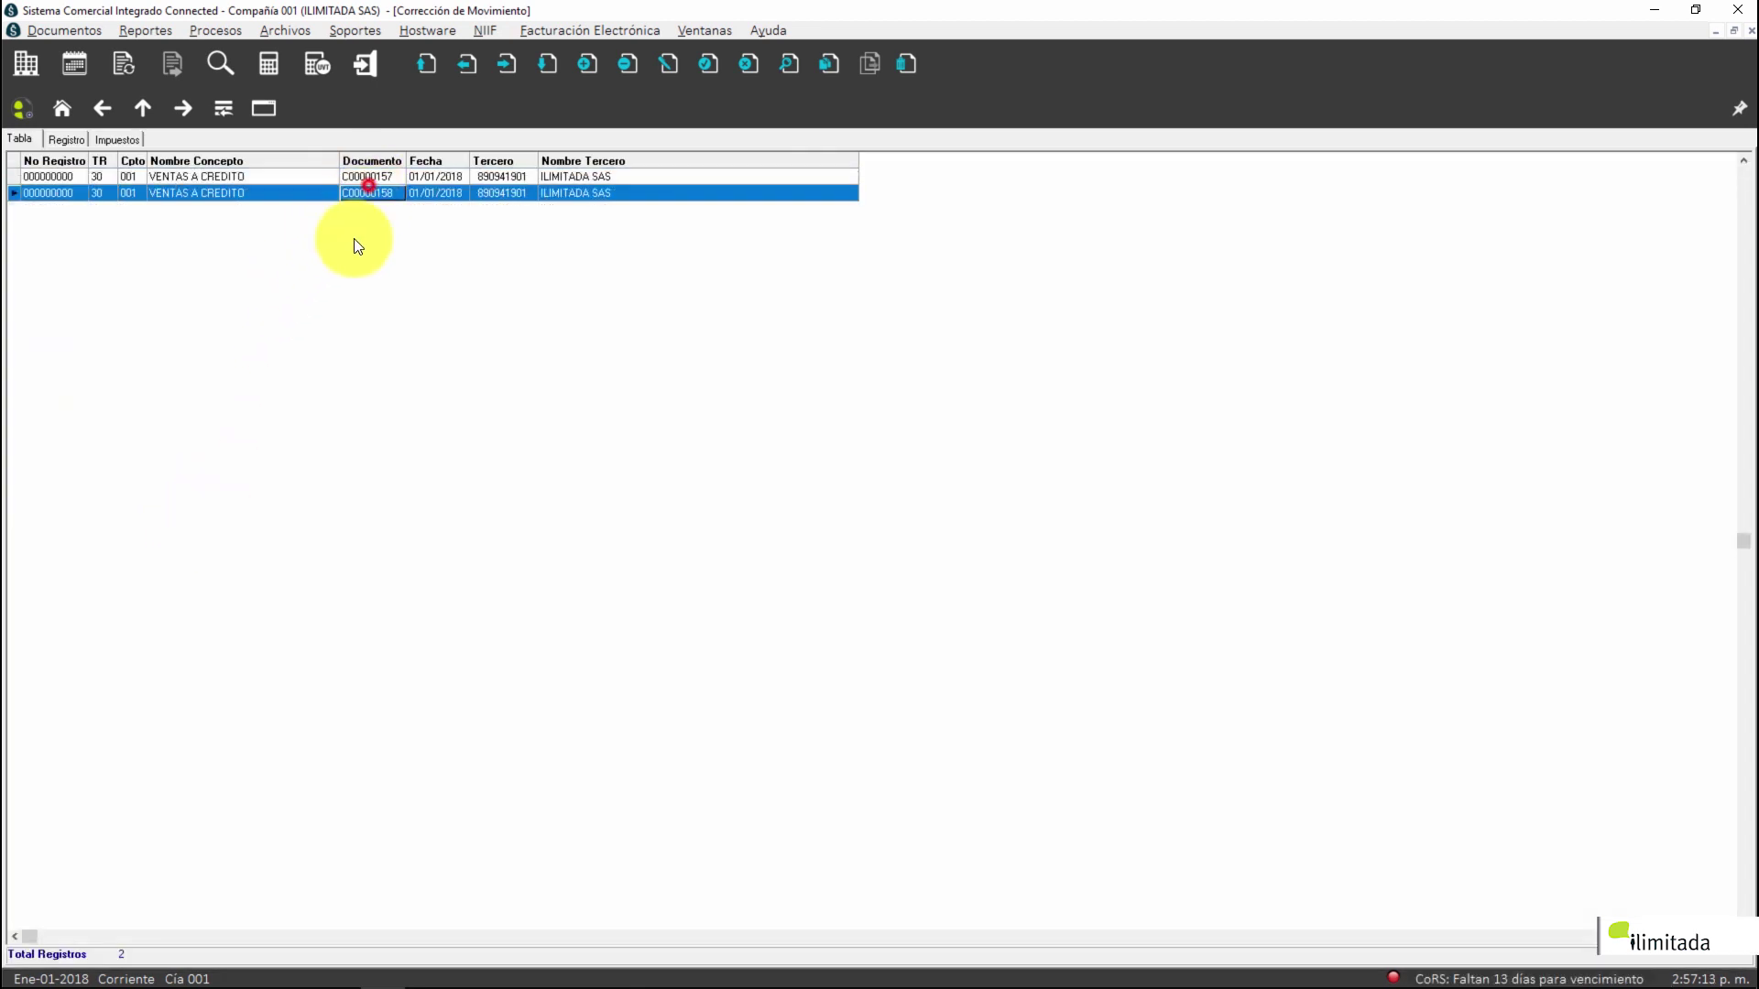
pyautogui.click(227, 802)
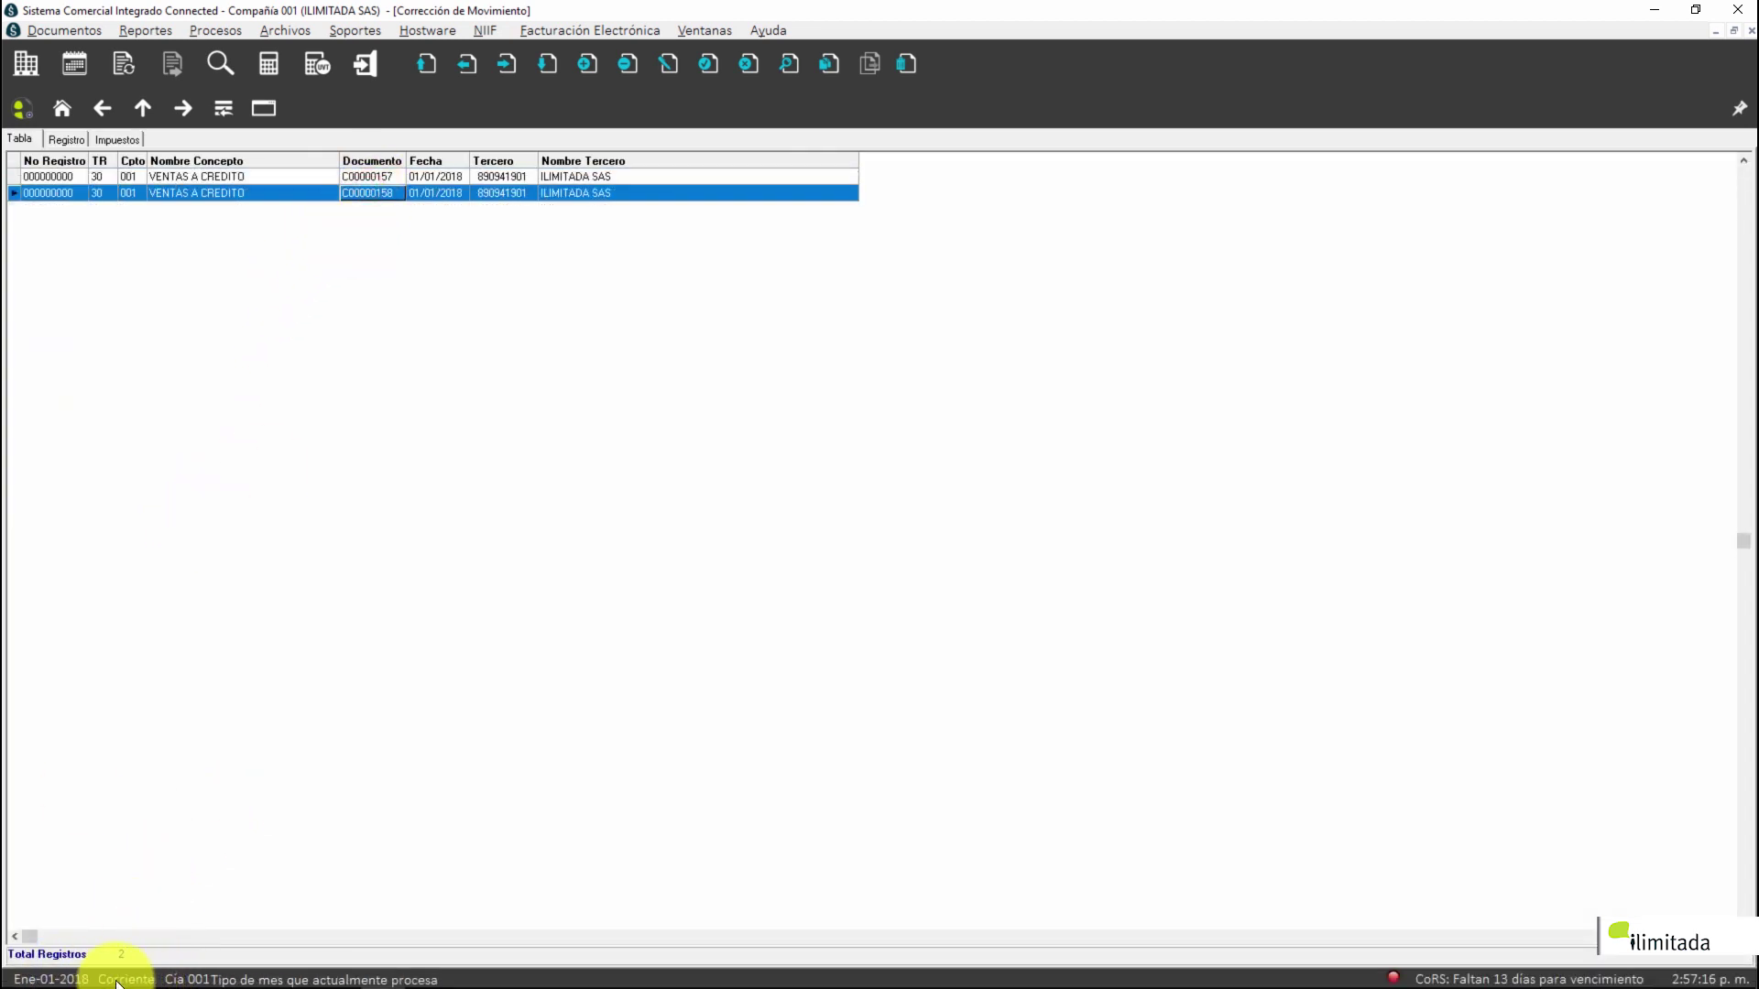
# Open the record of the first generated sales document and review its quantity, price, total and service description
pyautogui.click(363, 177)
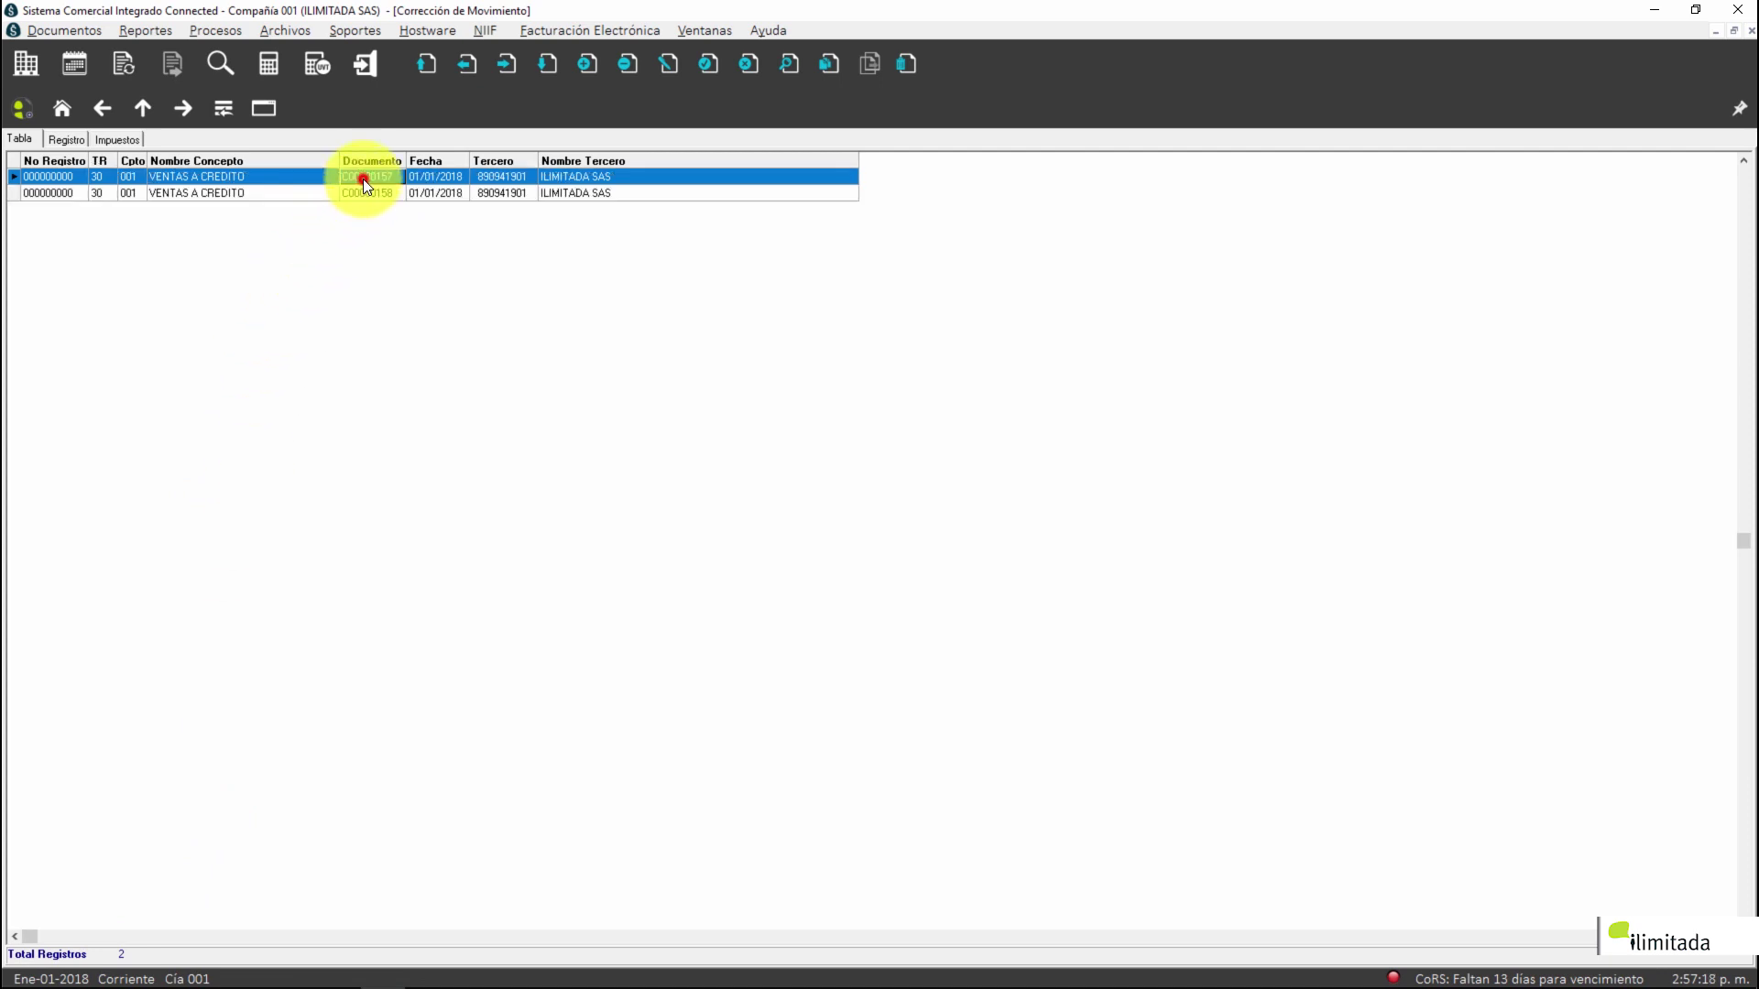
pyautogui.click(364, 191)
pyautogui.doubleClick(366, 178)
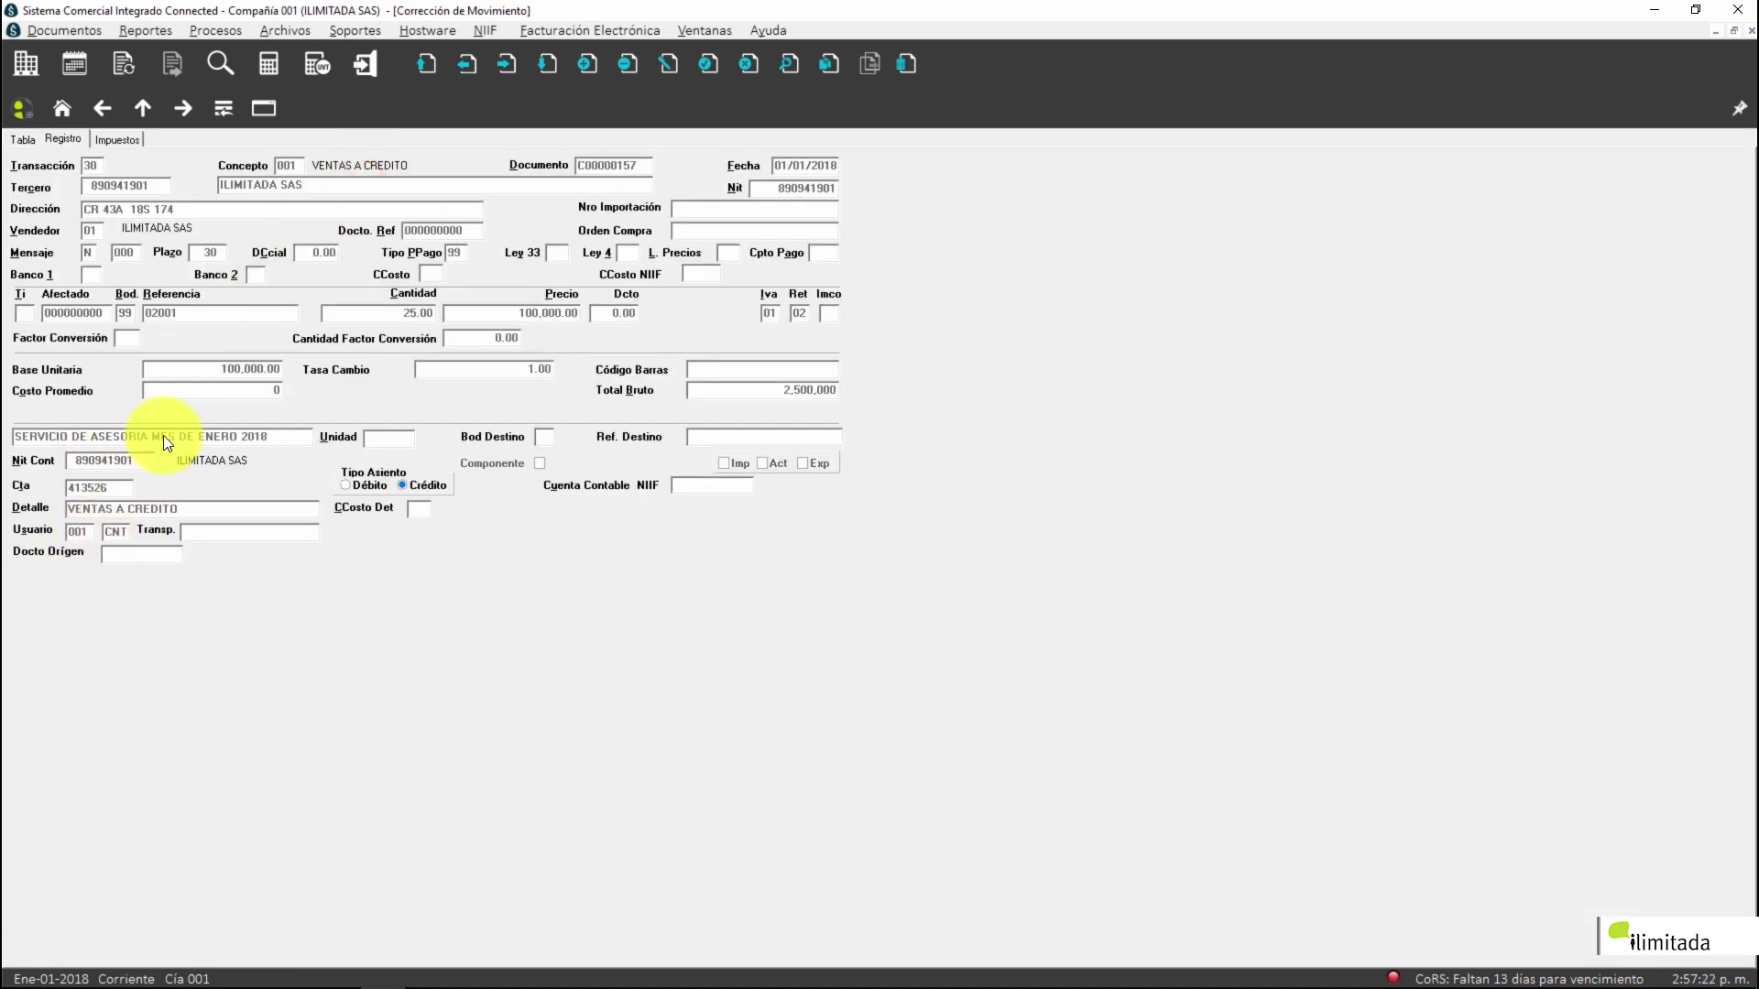
pyautogui.press('Escape')
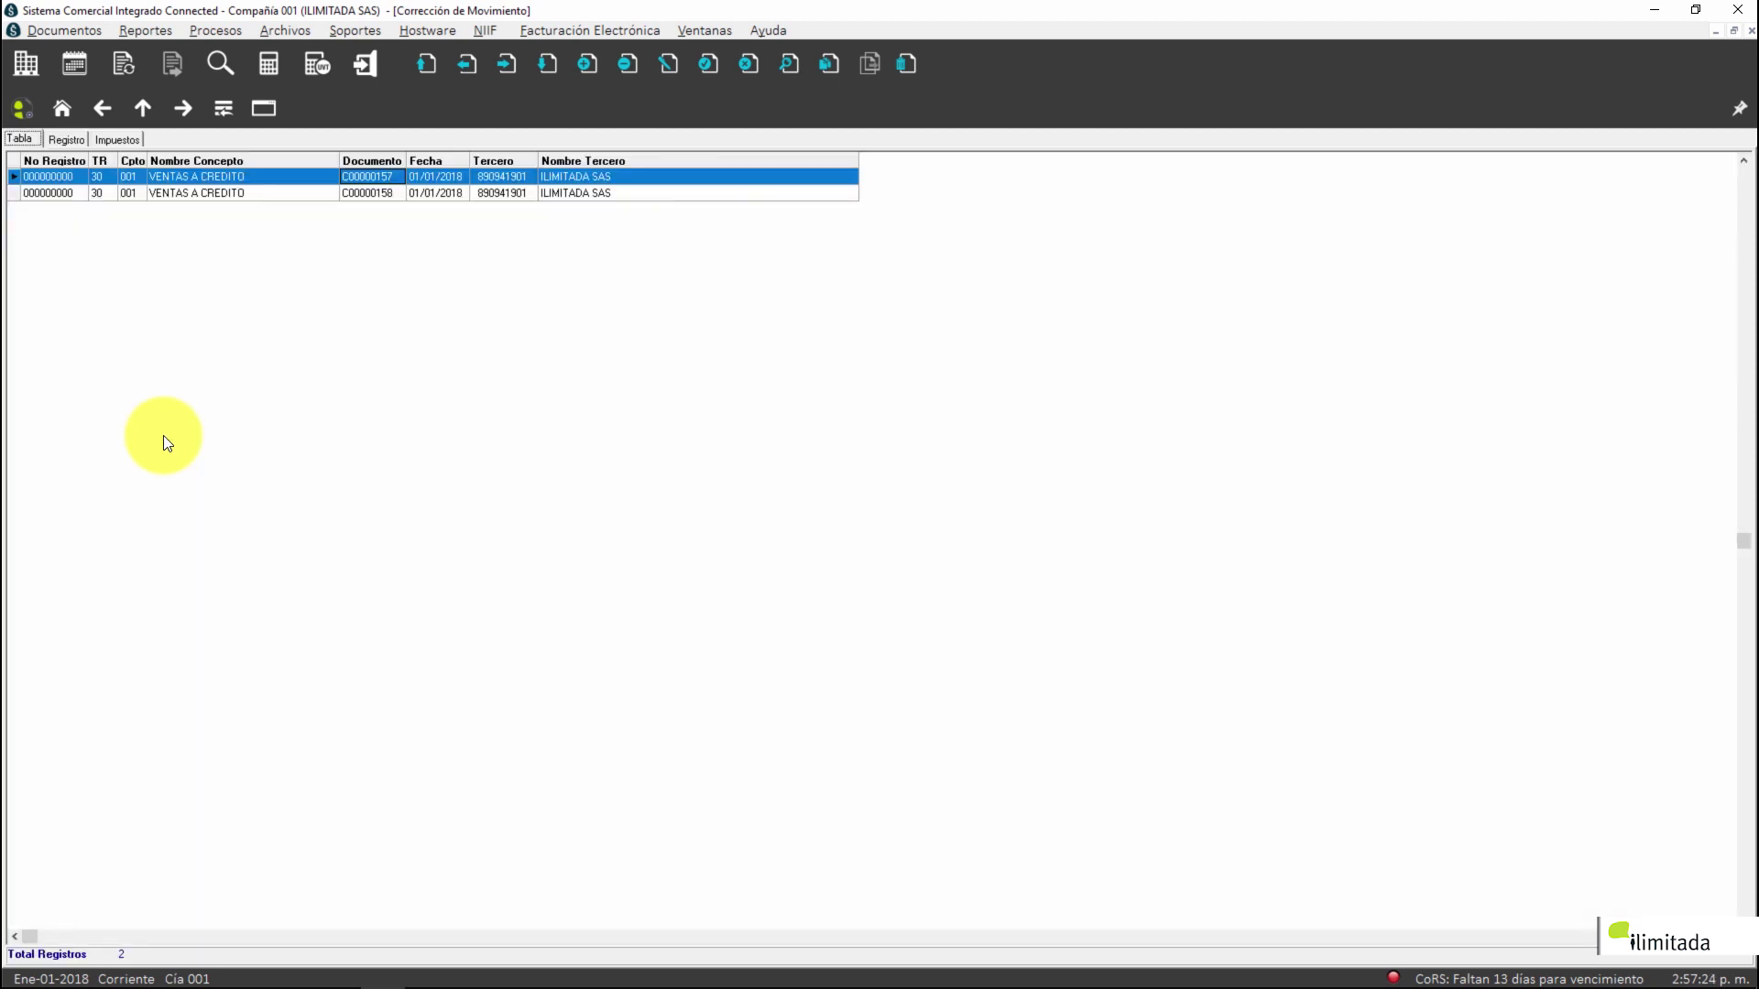
pyautogui.doubleClick(405, 174)
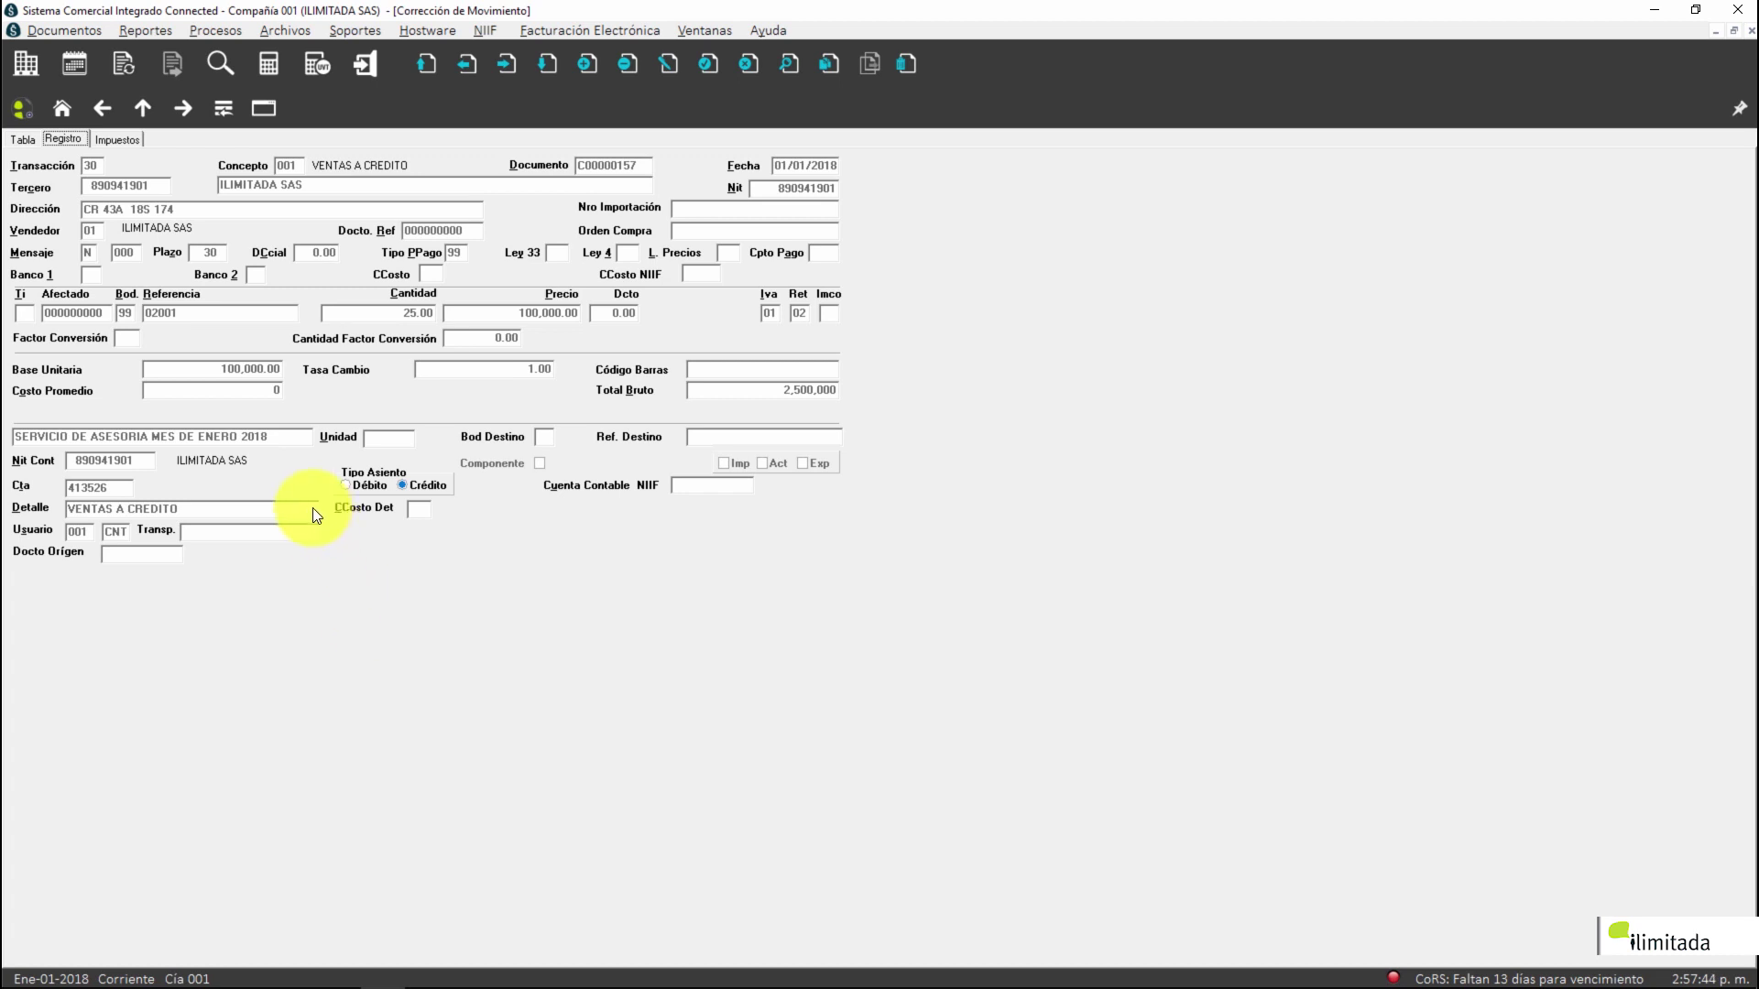
# Review the record of the second generated sales document, then close the Corrección de Movimiento list
pyautogui.press('Left')
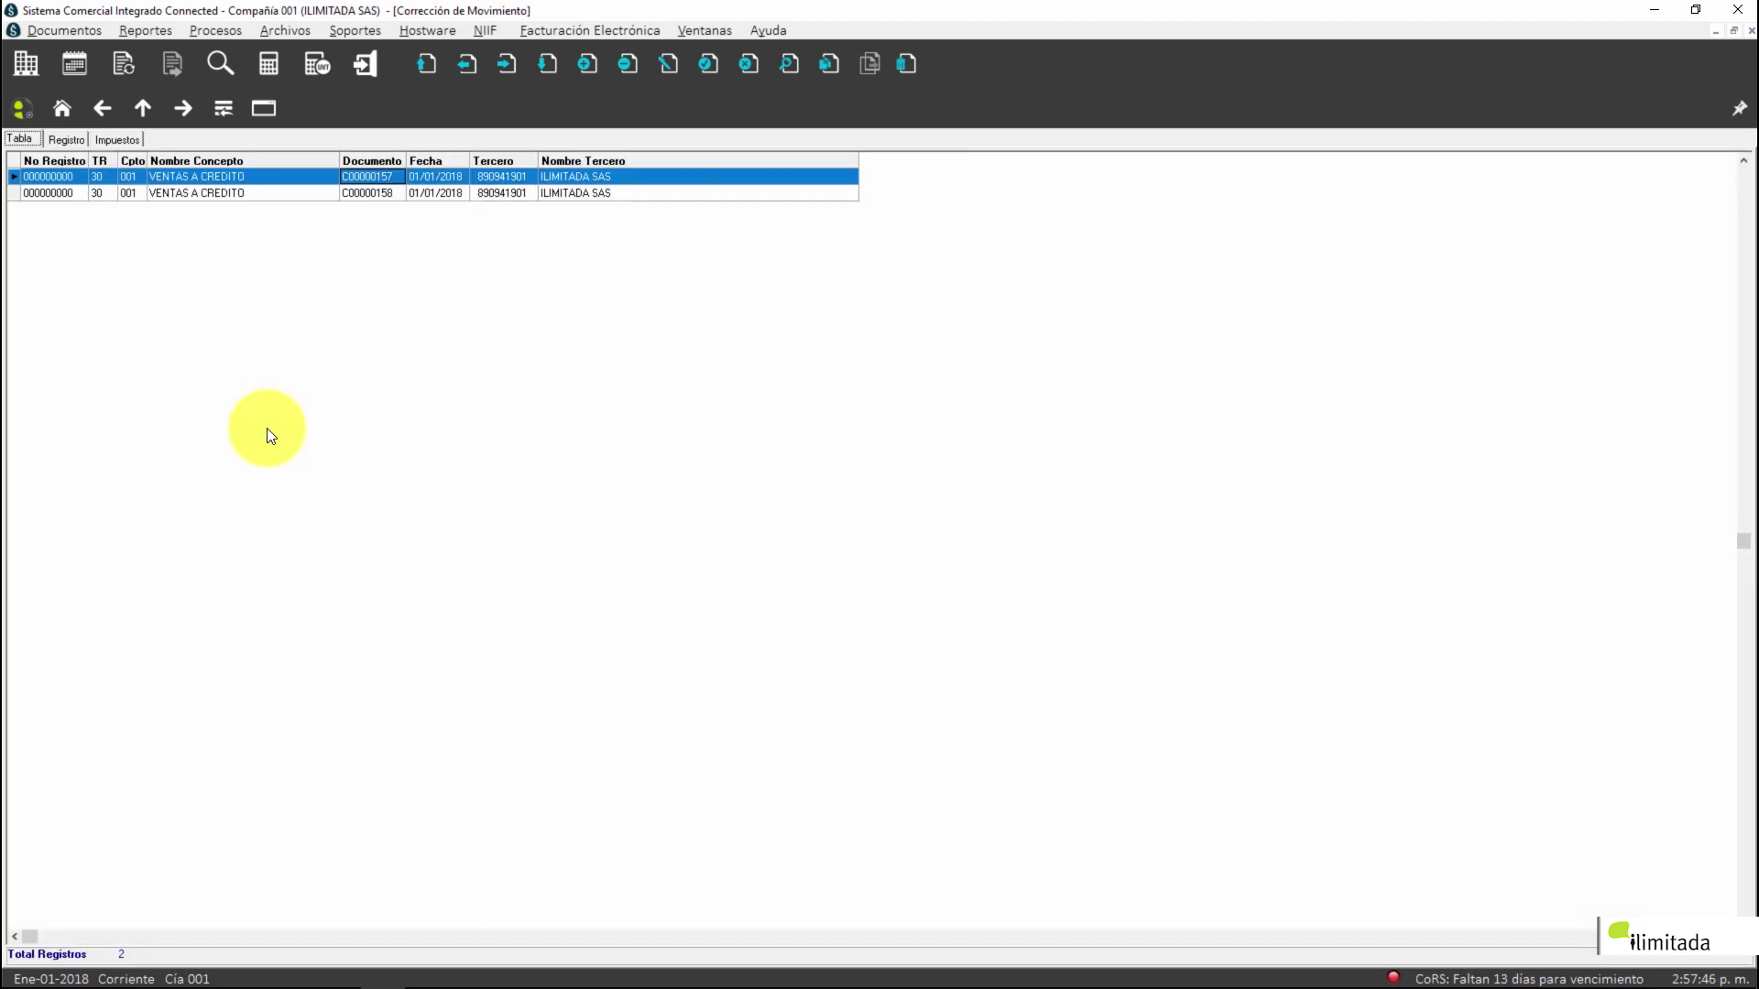
pyautogui.press('Down')
pyautogui.press('Right')
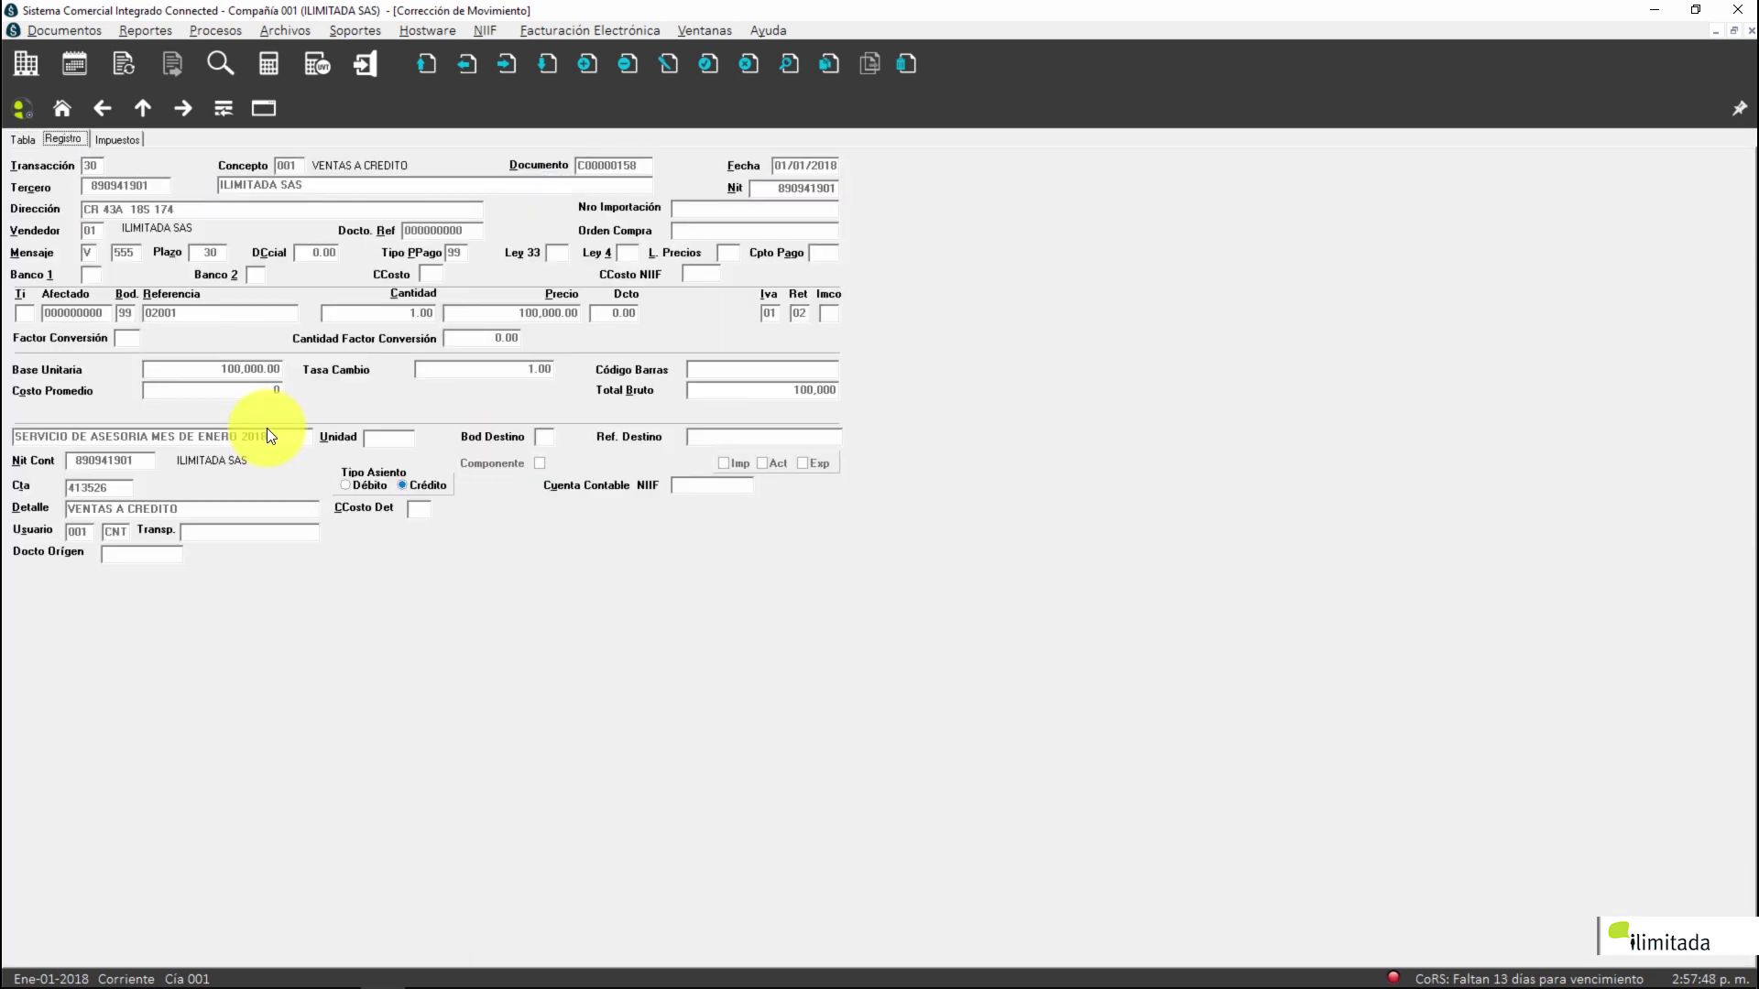
pyautogui.press('Left')
pyautogui.press('Up')
pyautogui.press('Escape')
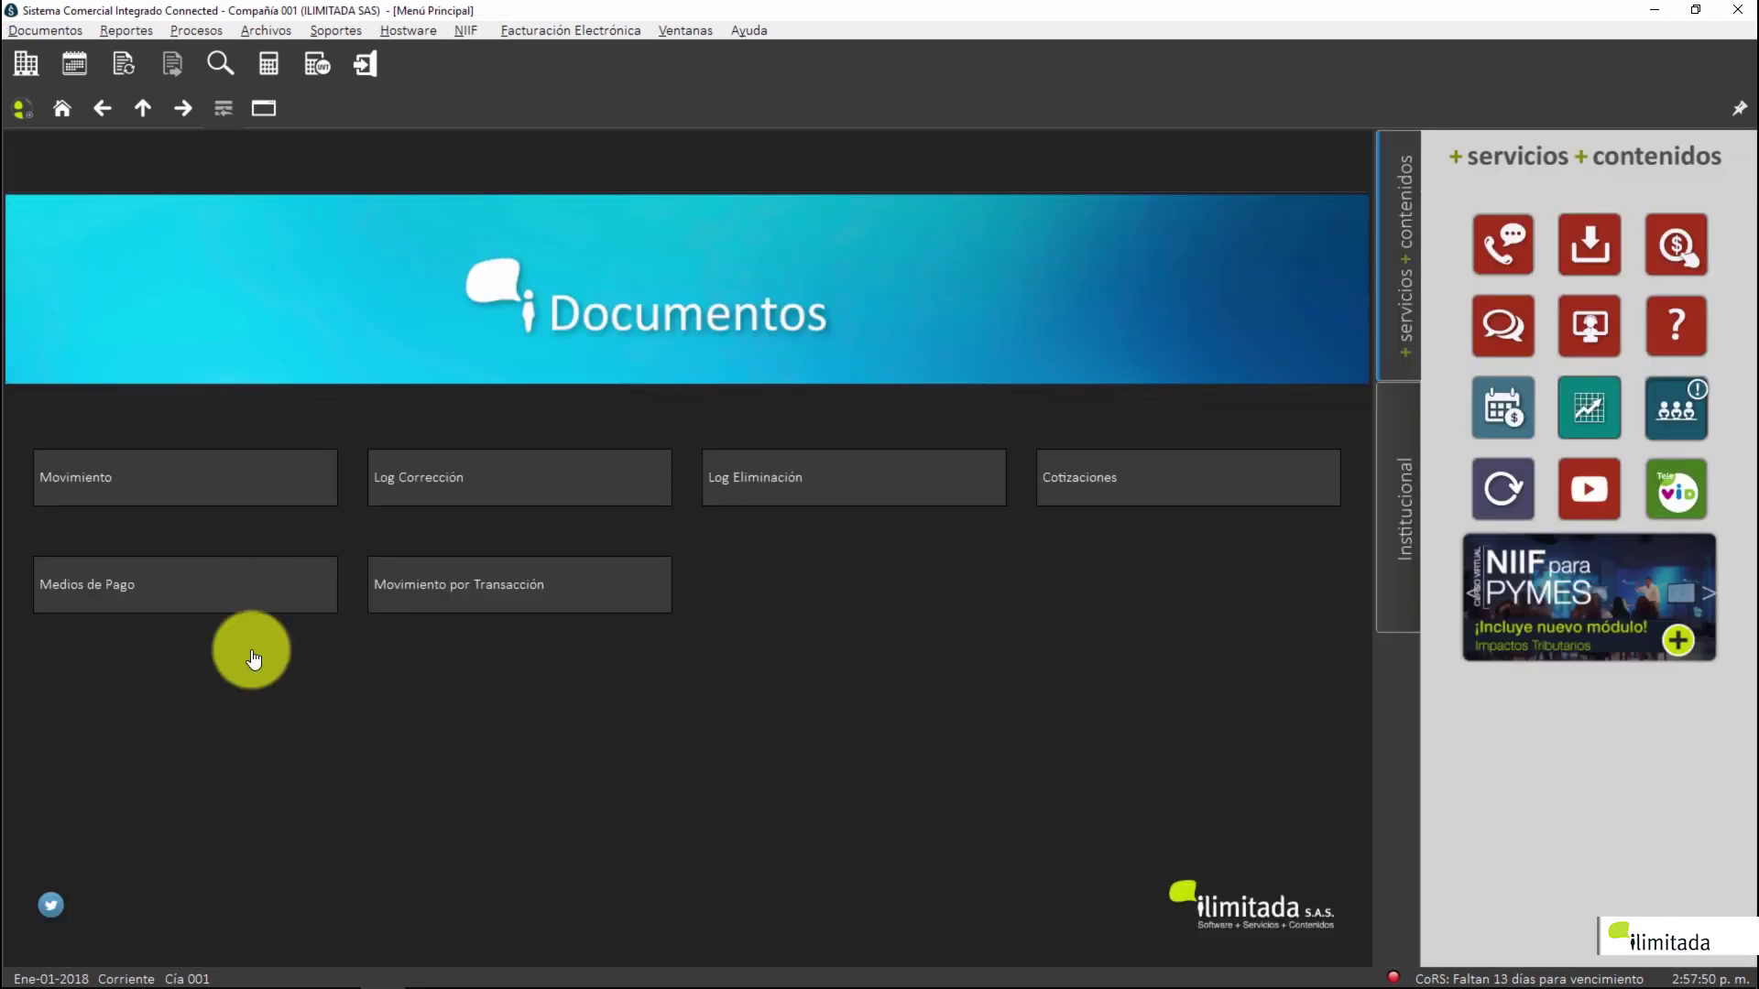
# Switch to Contratos and run the Generado report under Generaciones as Resumido for all types, from 01/01/2018 to 01/31/2018
pyautogui.click(528, 481)
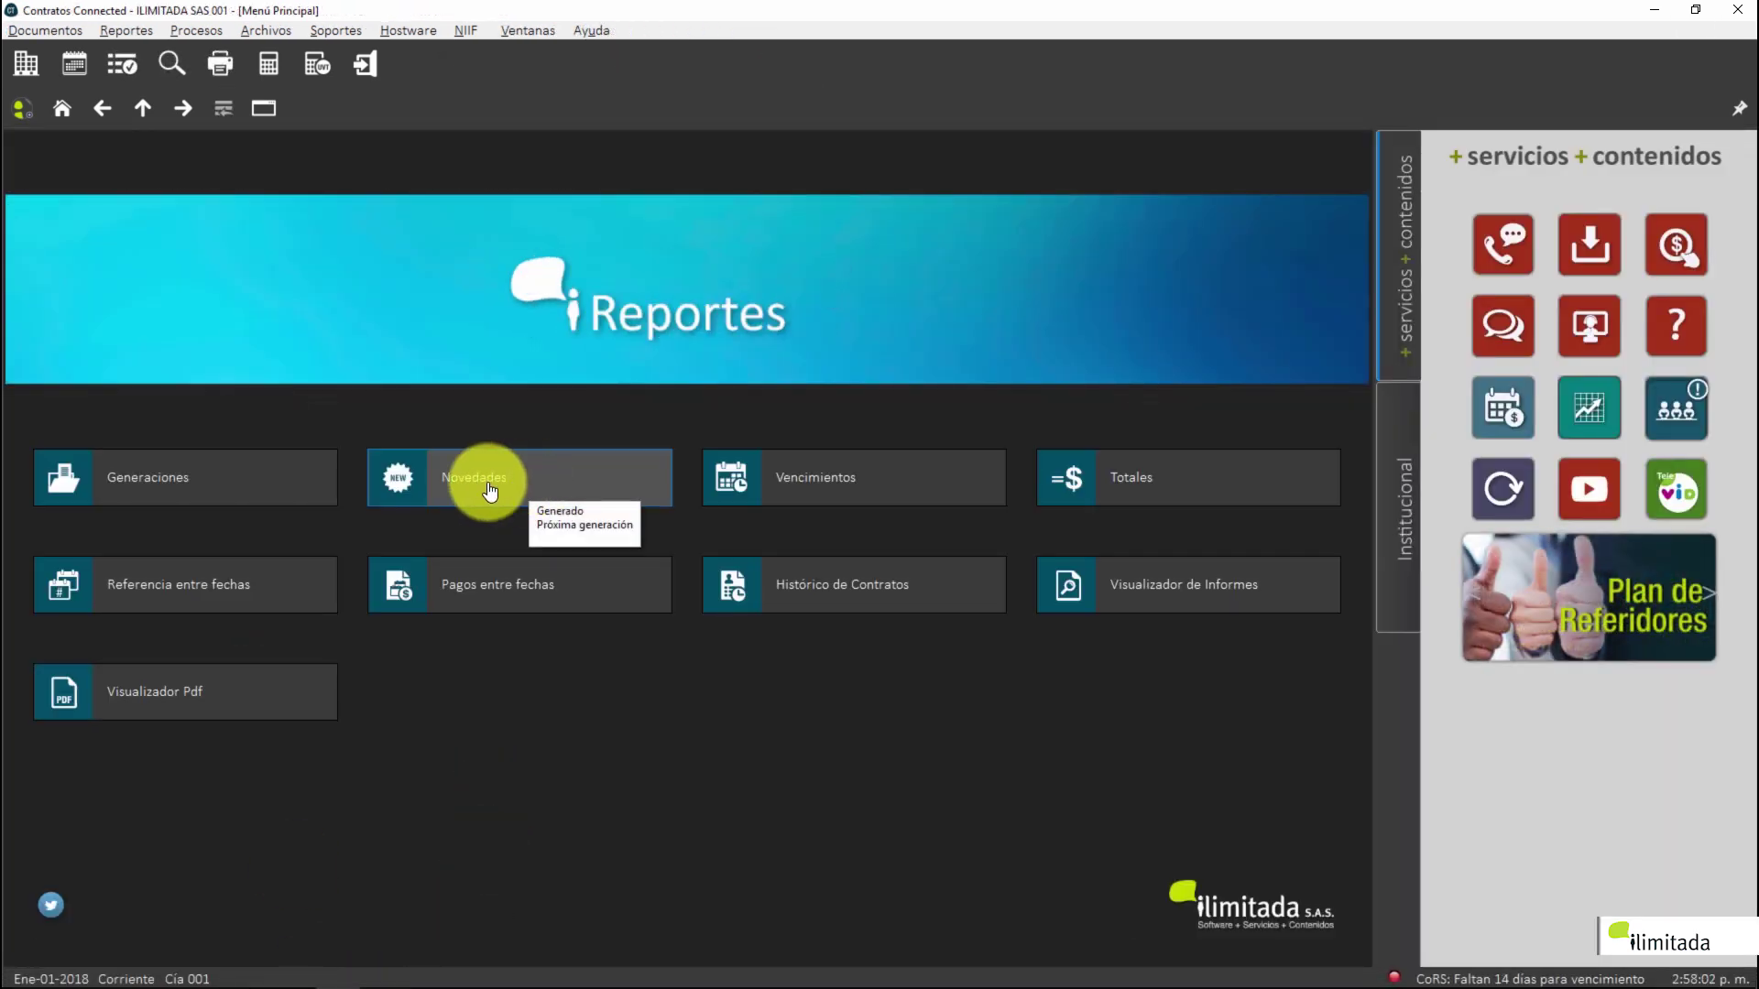
pyautogui.click(288, 482)
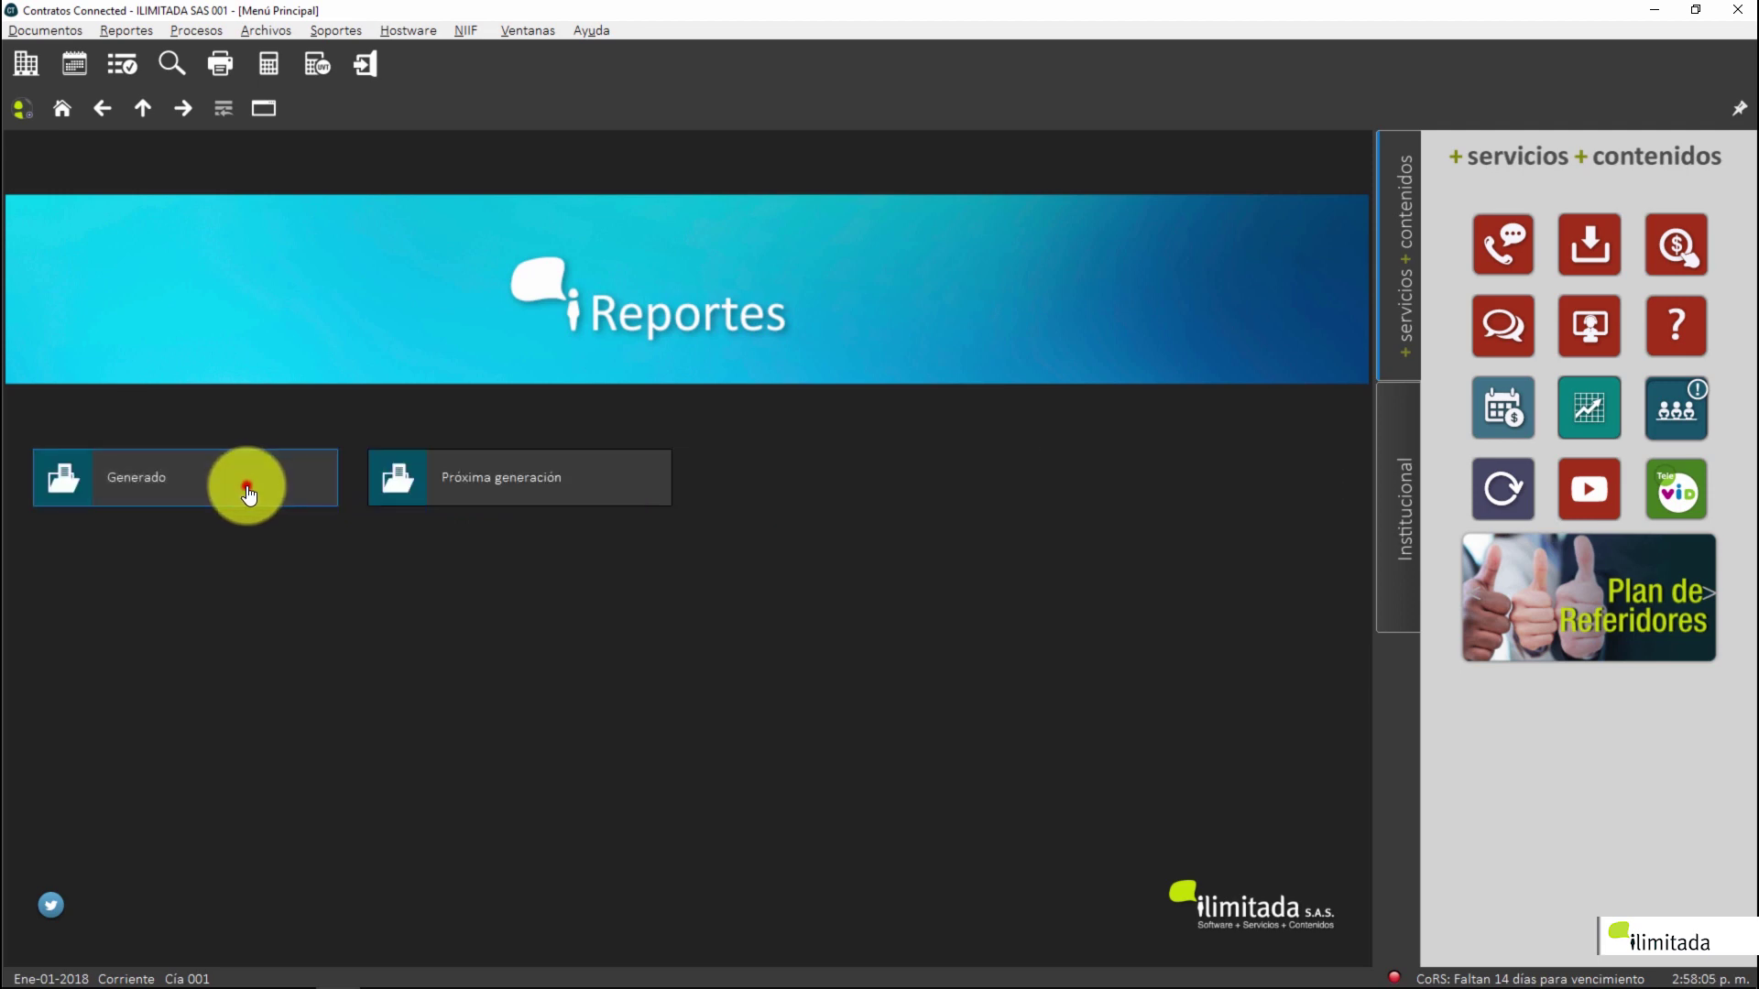
pyautogui.click(246, 485)
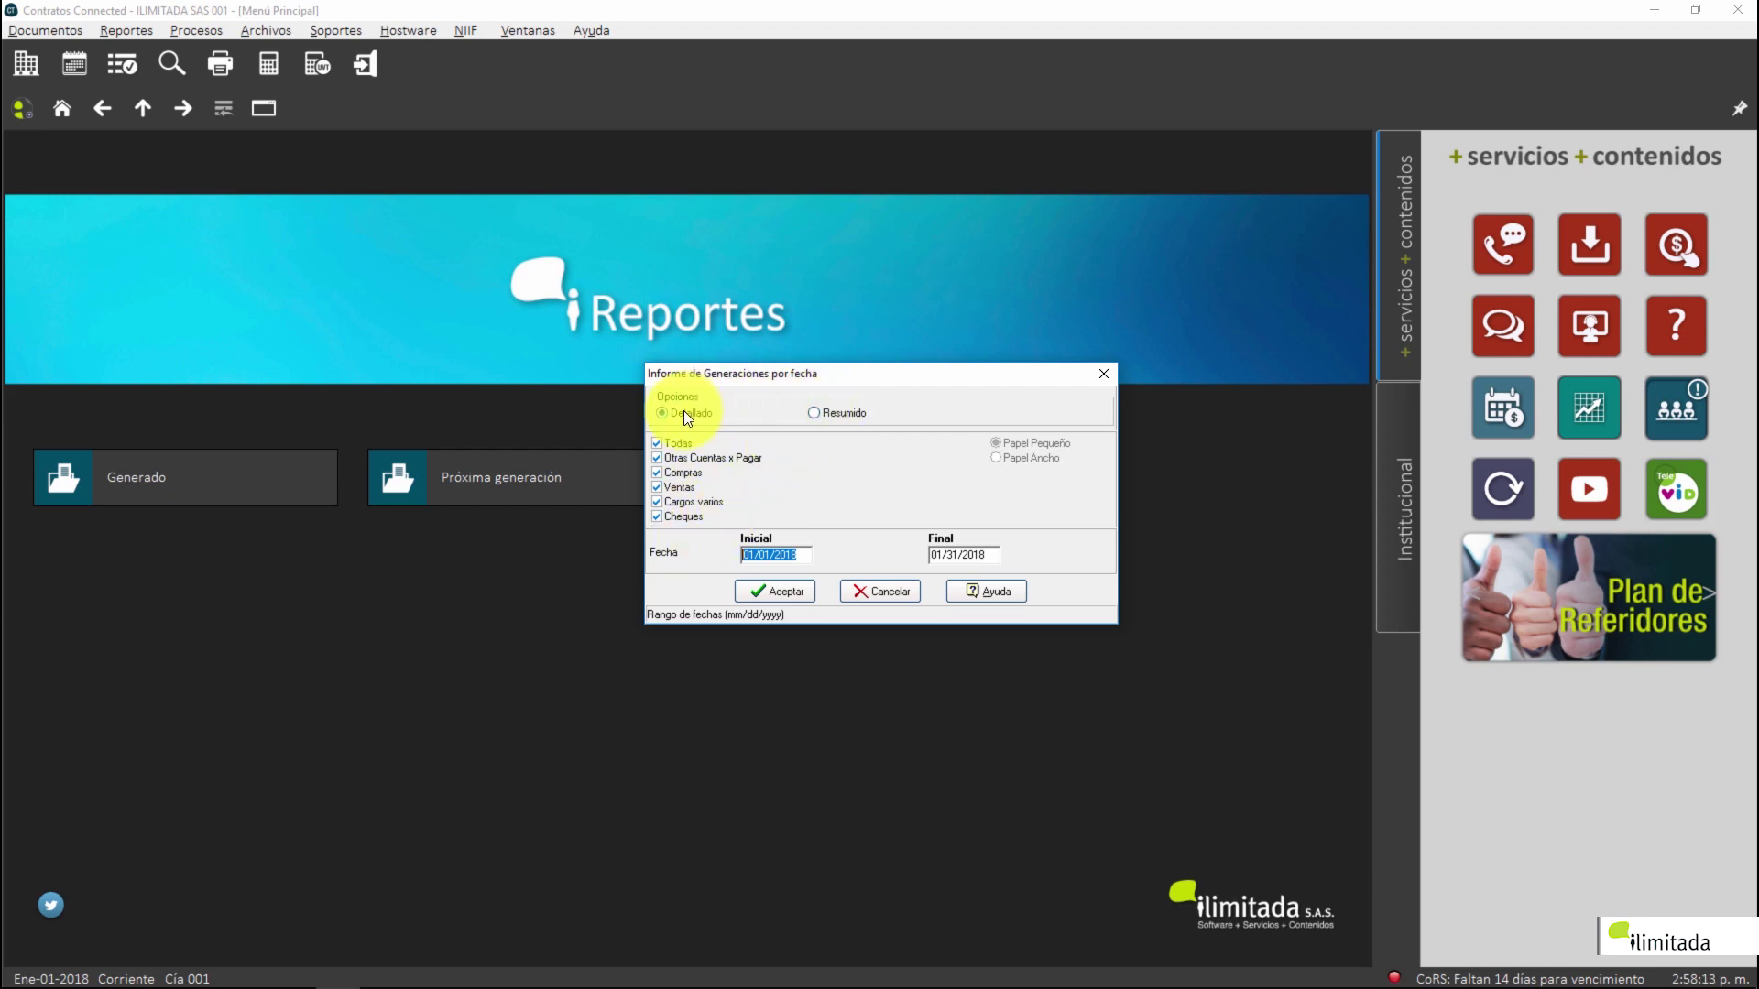
pyautogui.click(819, 413)
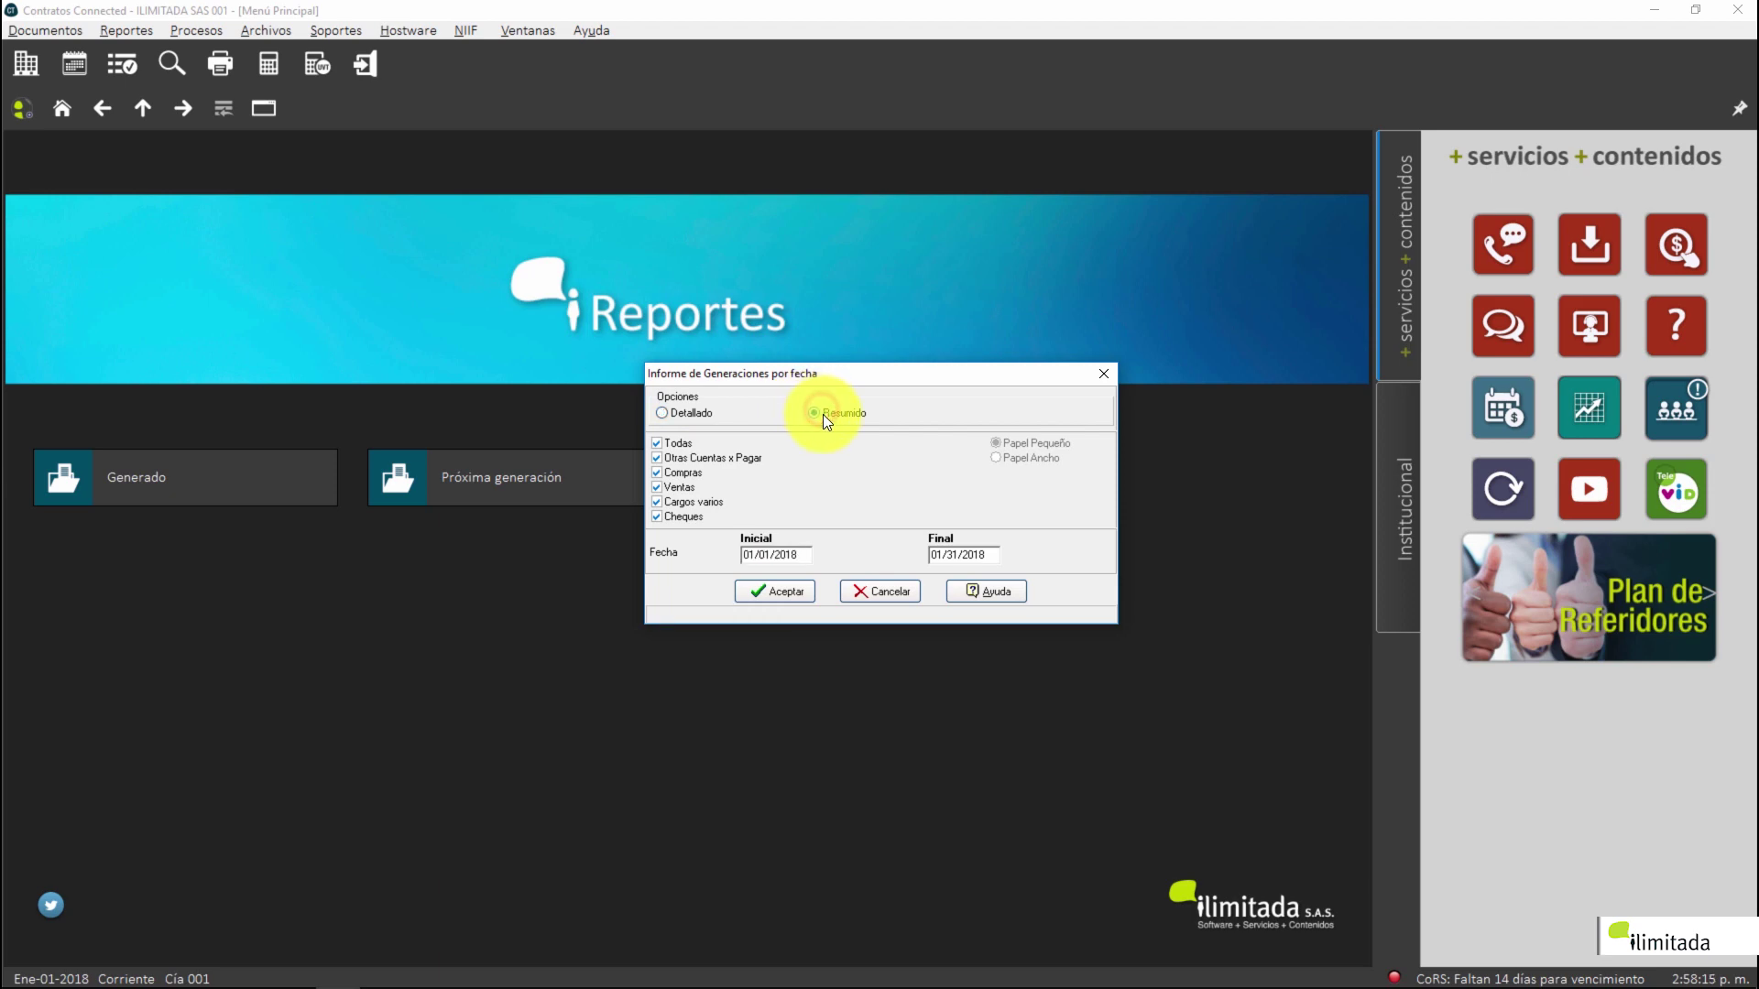
pyautogui.click(775, 594)
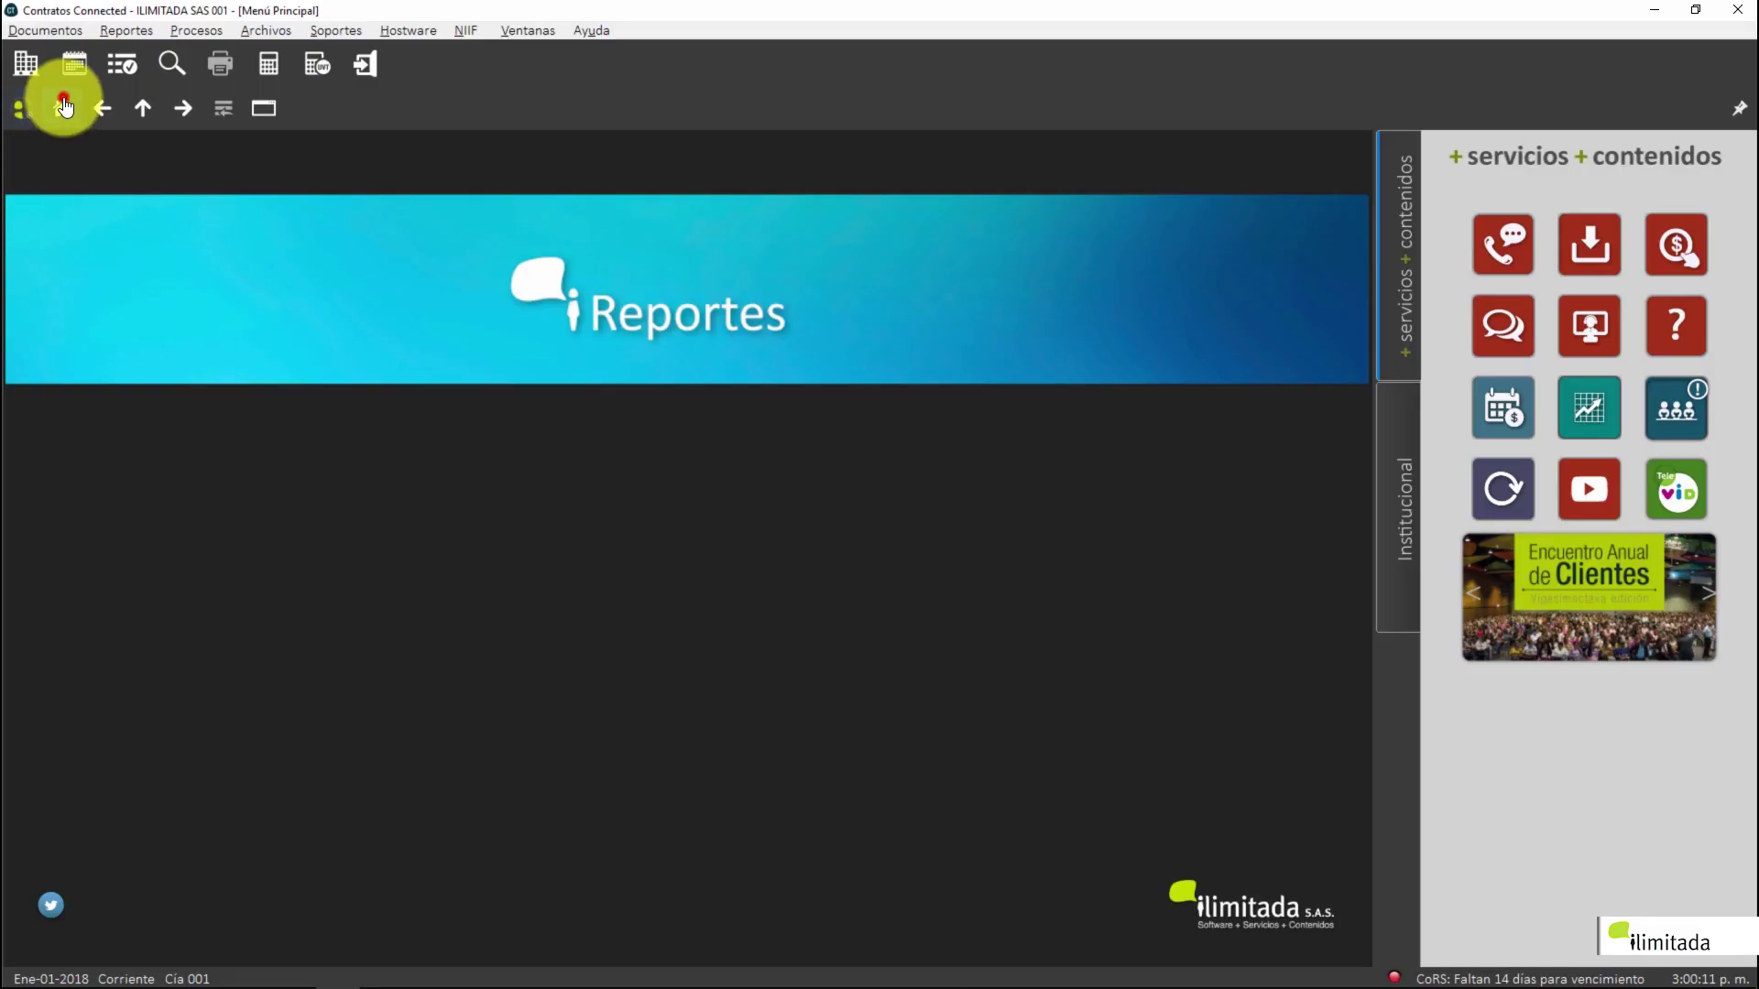
# Run the Próxima generación report as Resumido for all types with cut-off date 01/01/2018, and close it after review
pyautogui.click(62, 103)
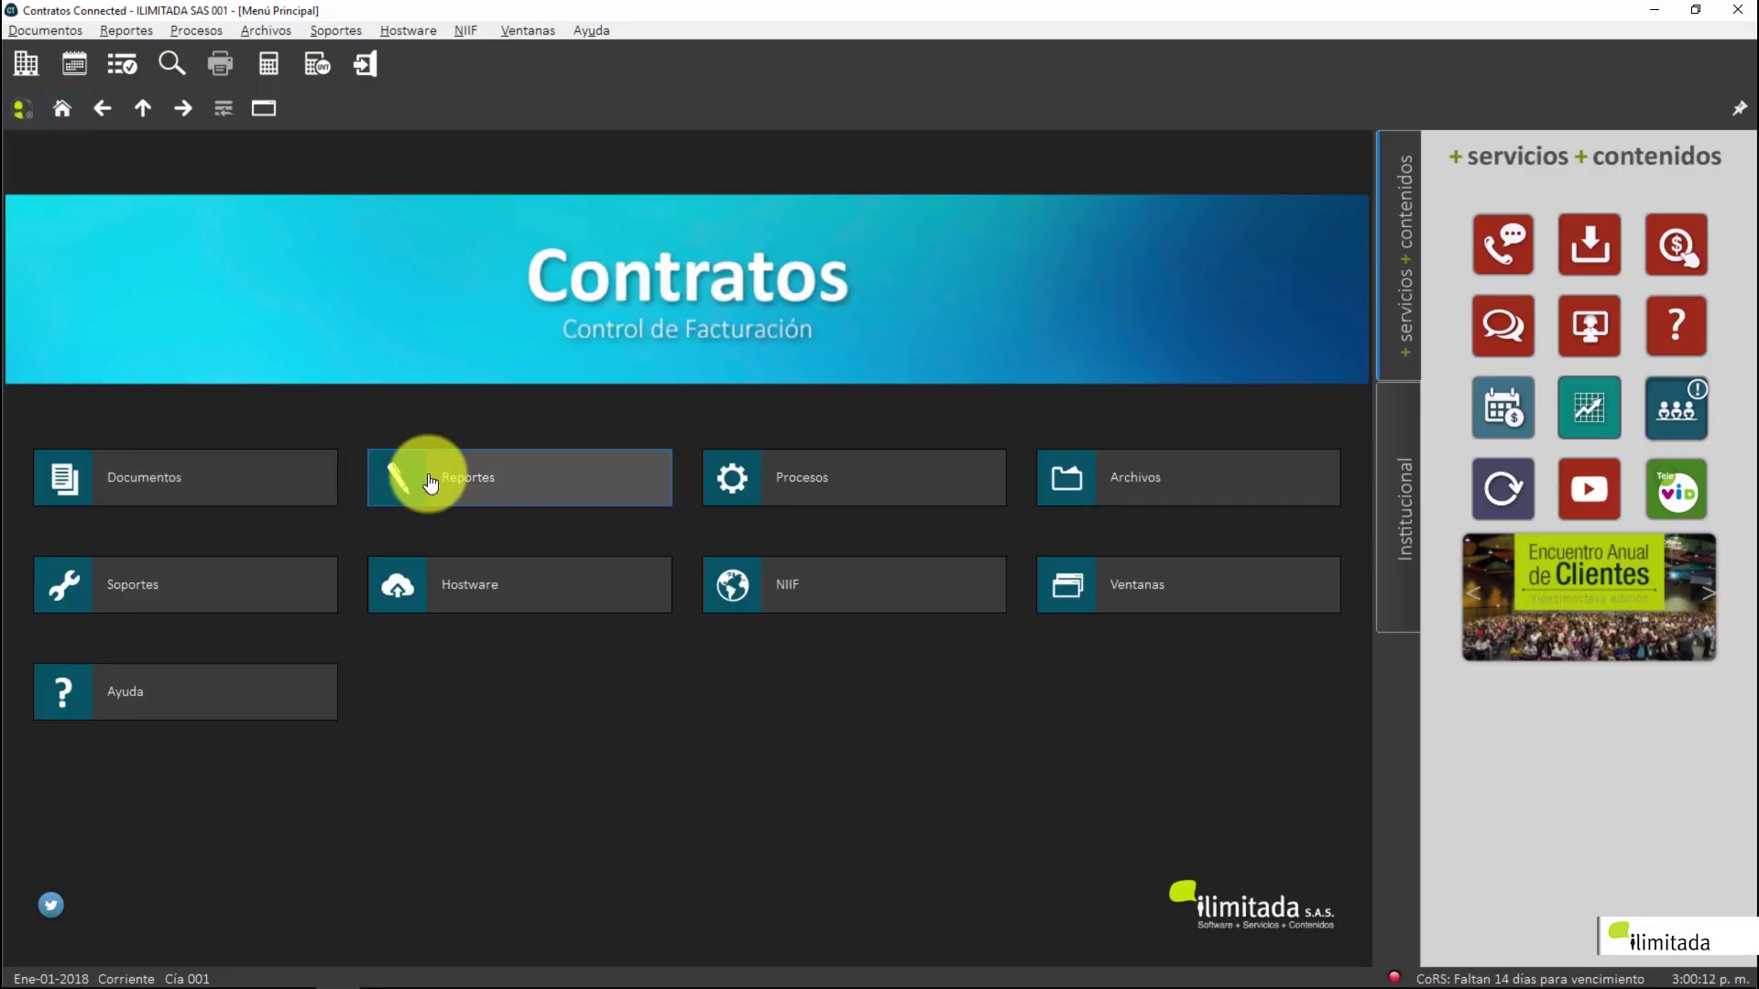
pyautogui.click(458, 480)
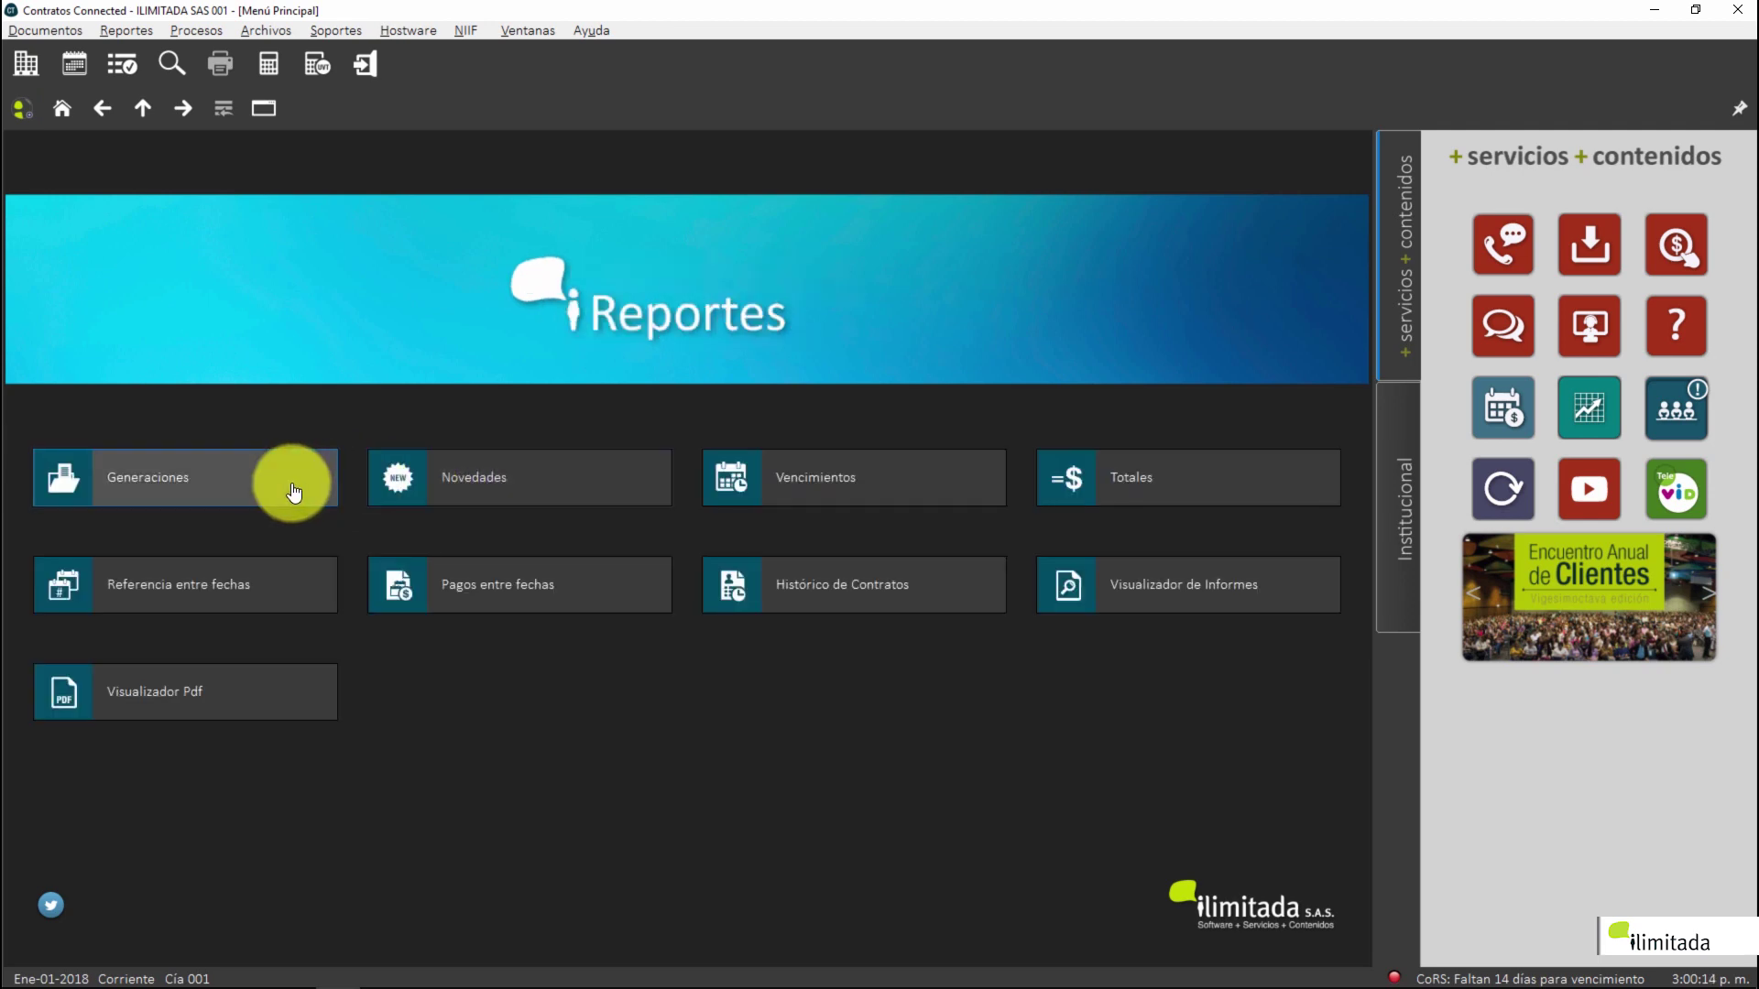
pyautogui.click(276, 481)
pyautogui.click(463, 492)
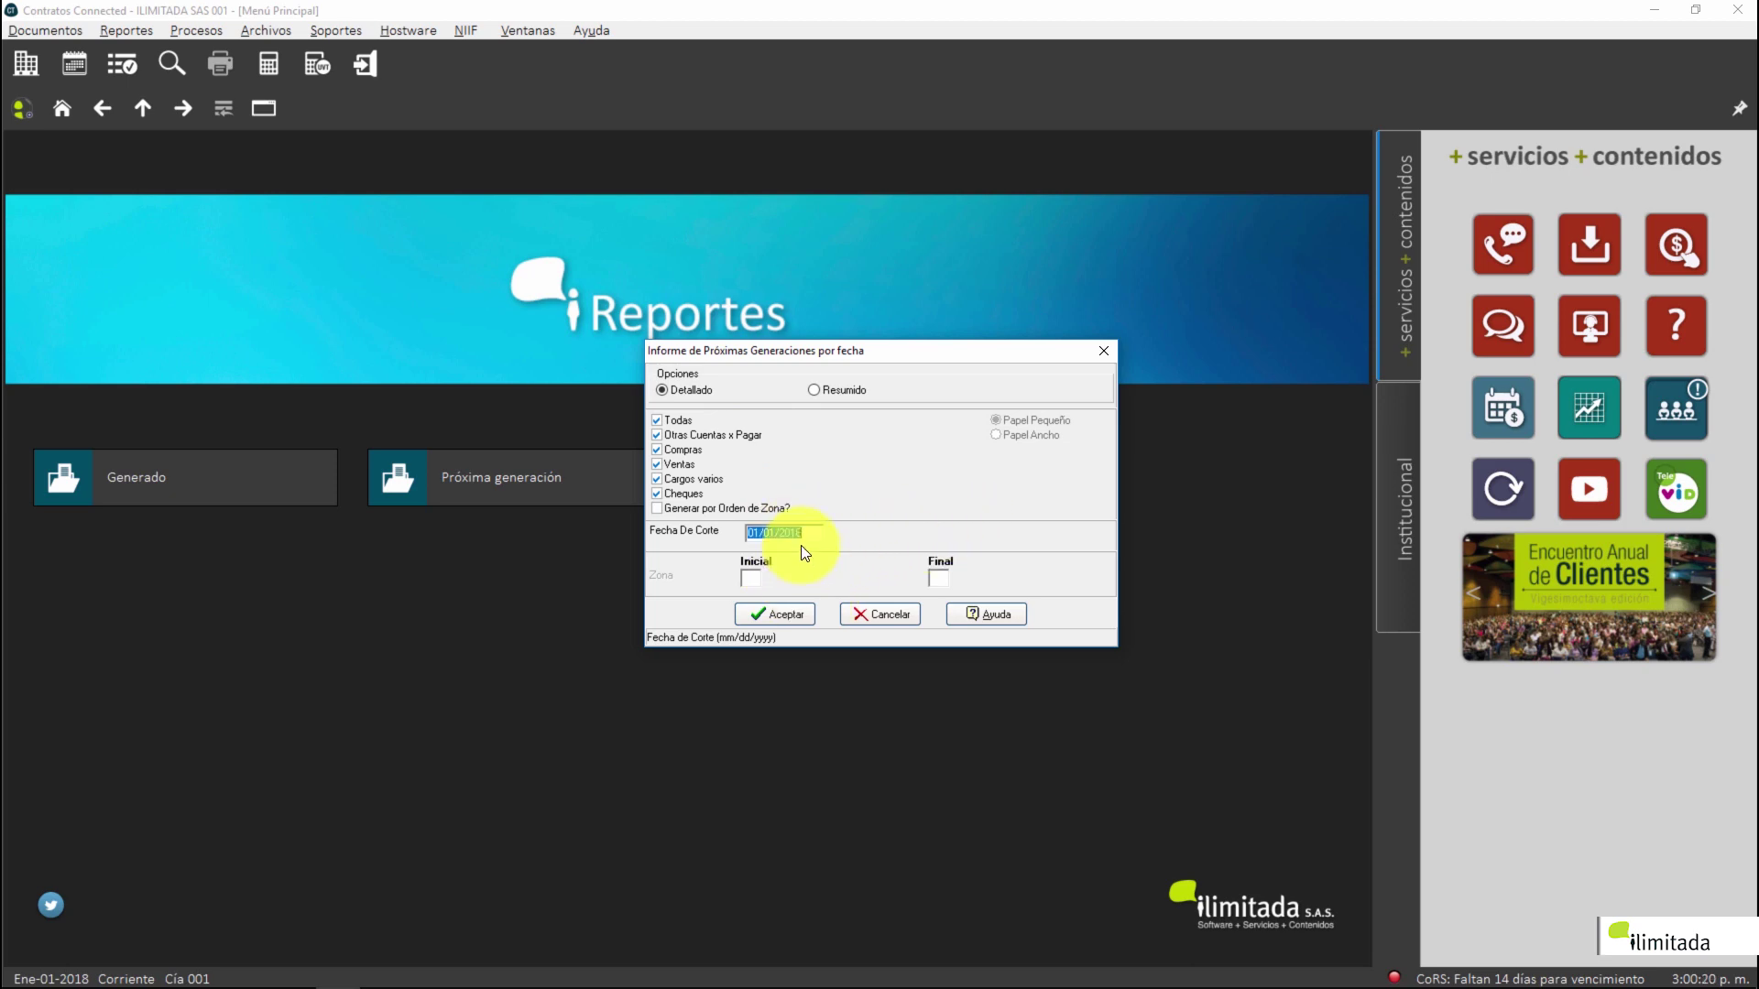
pyautogui.click(698, 392)
pyautogui.click(843, 391)
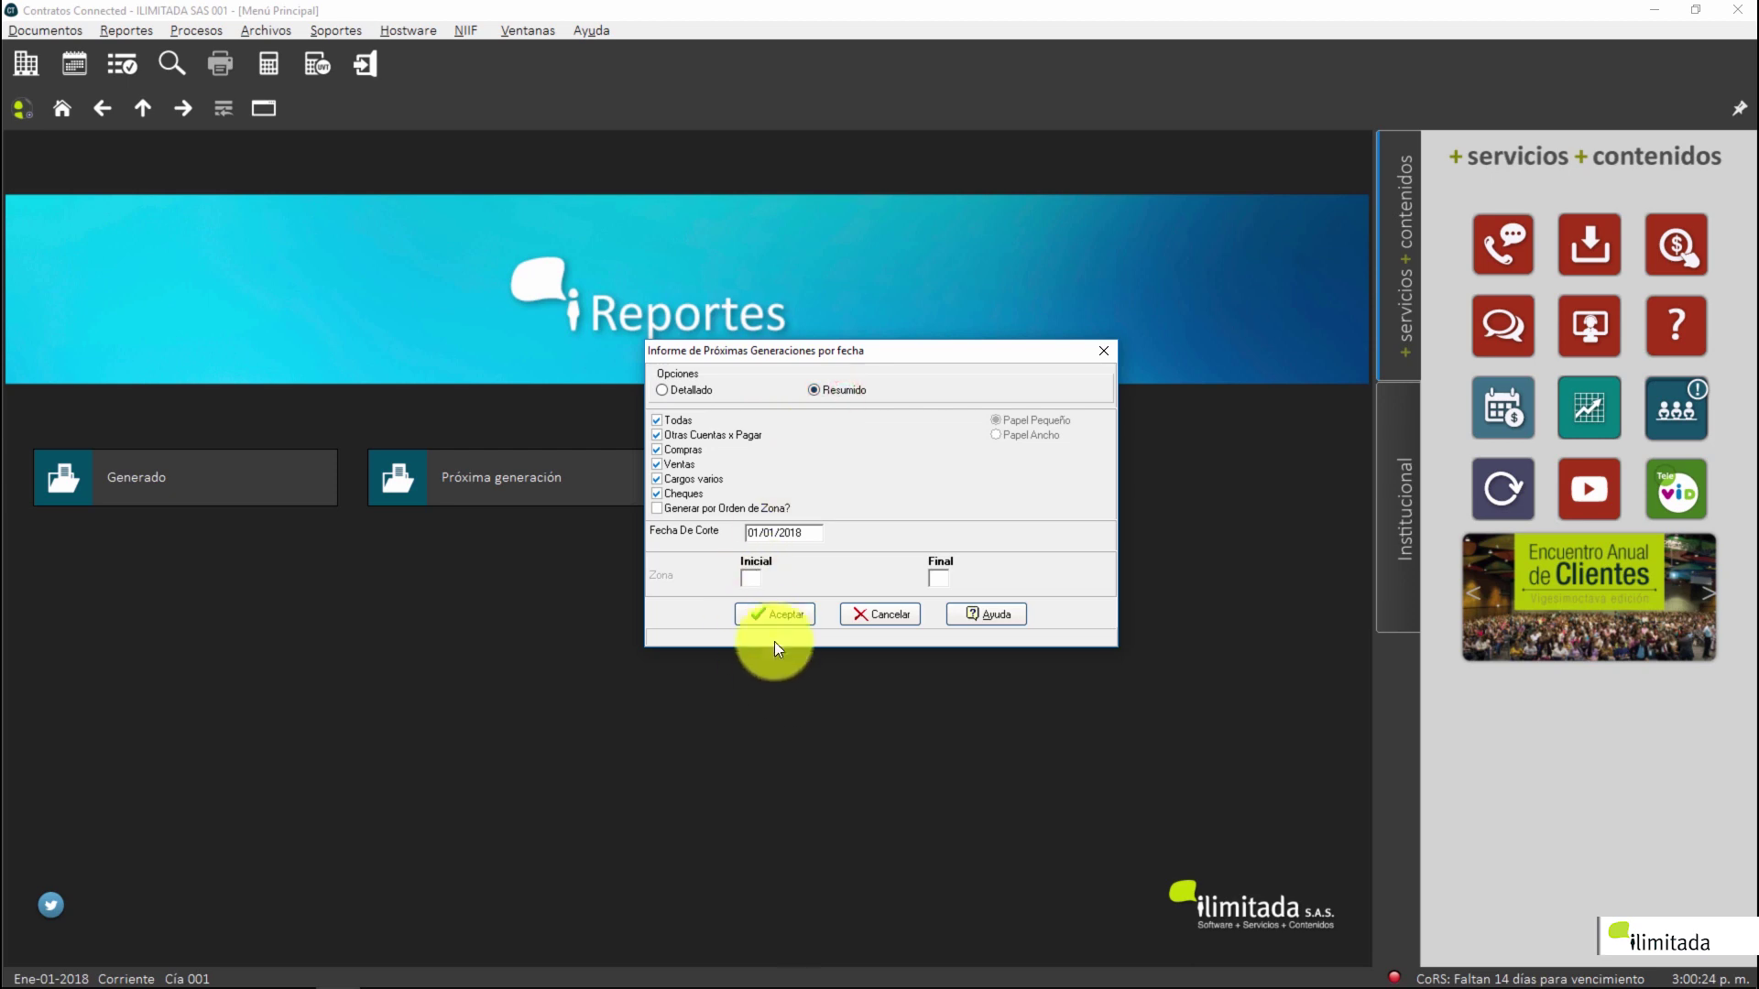
pyautogui.click(771, 610)
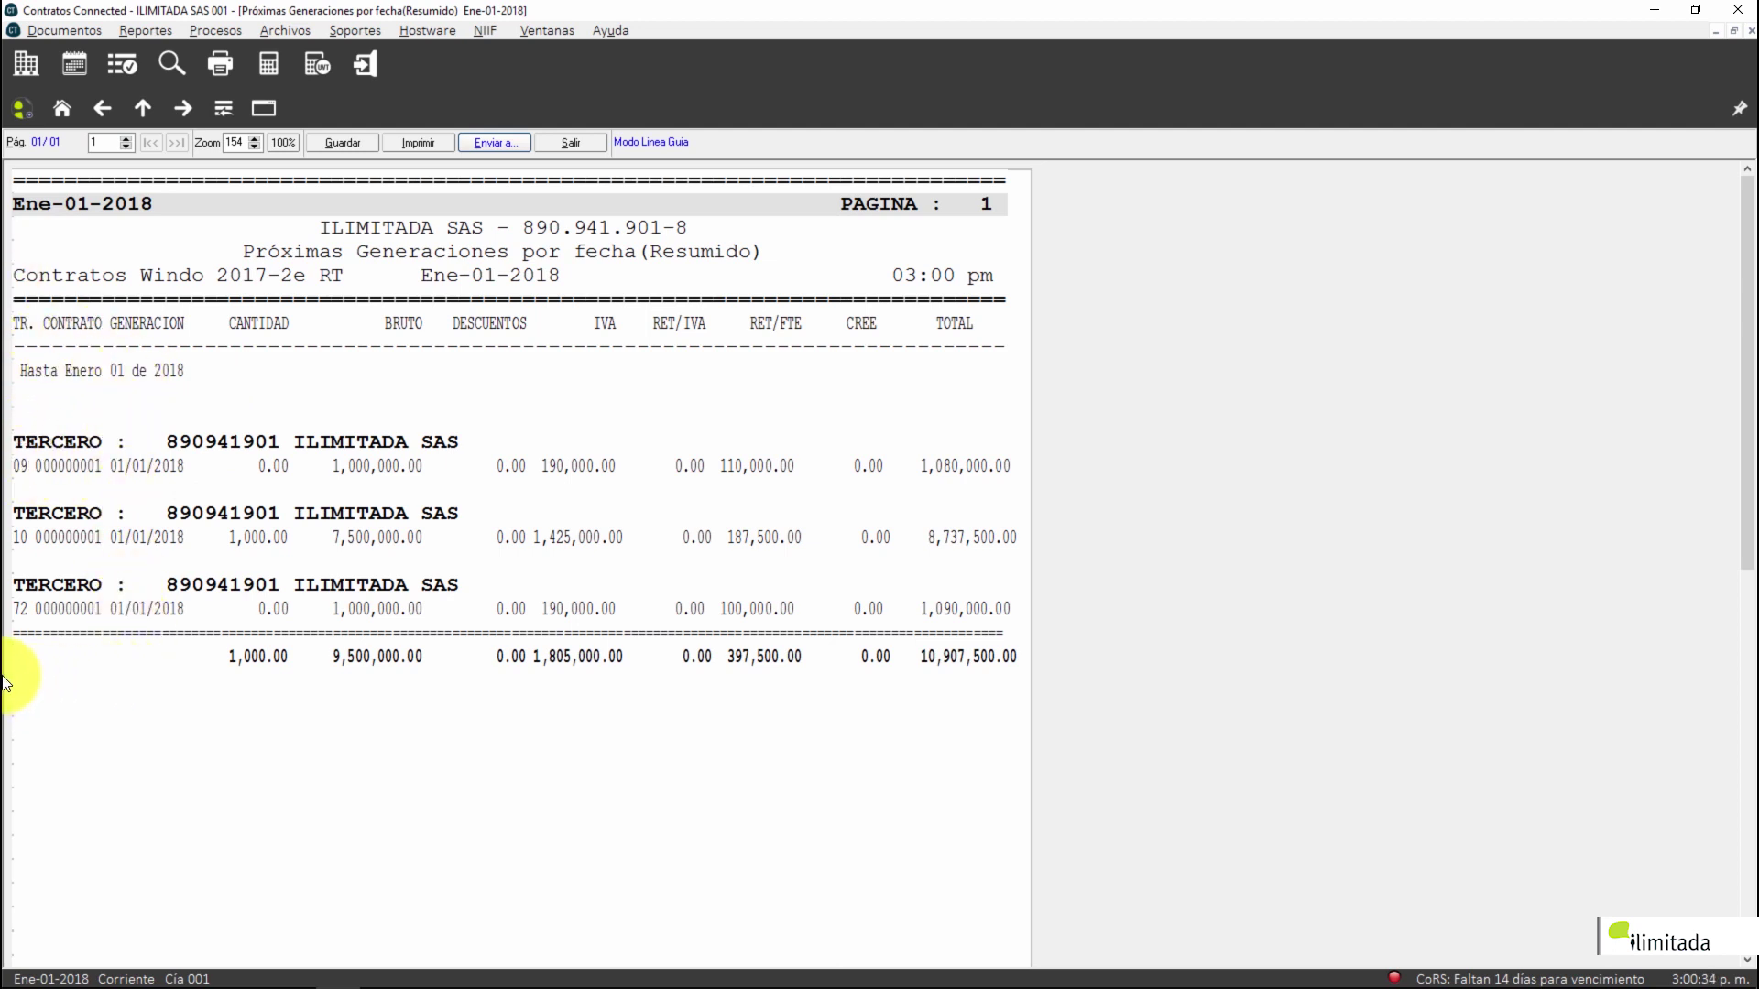
pyautogui.press('Escape')
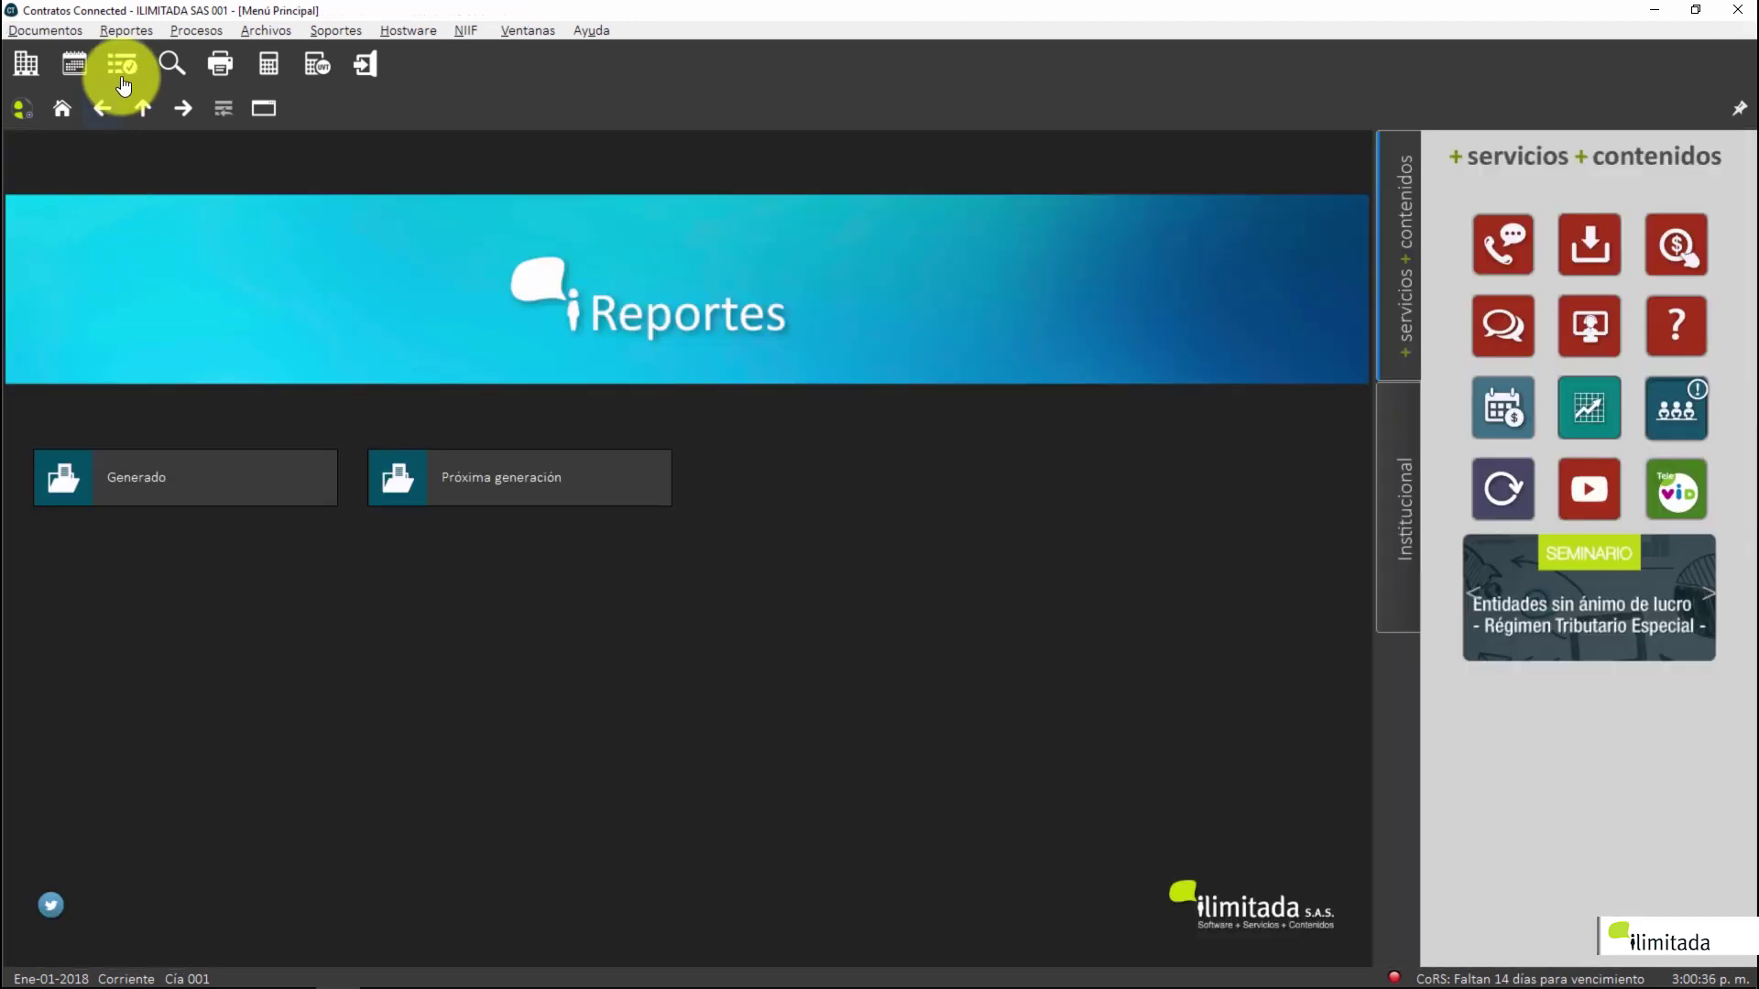
pyautogui.click(69, 35)
pyautogui.moveTo(115, 32)
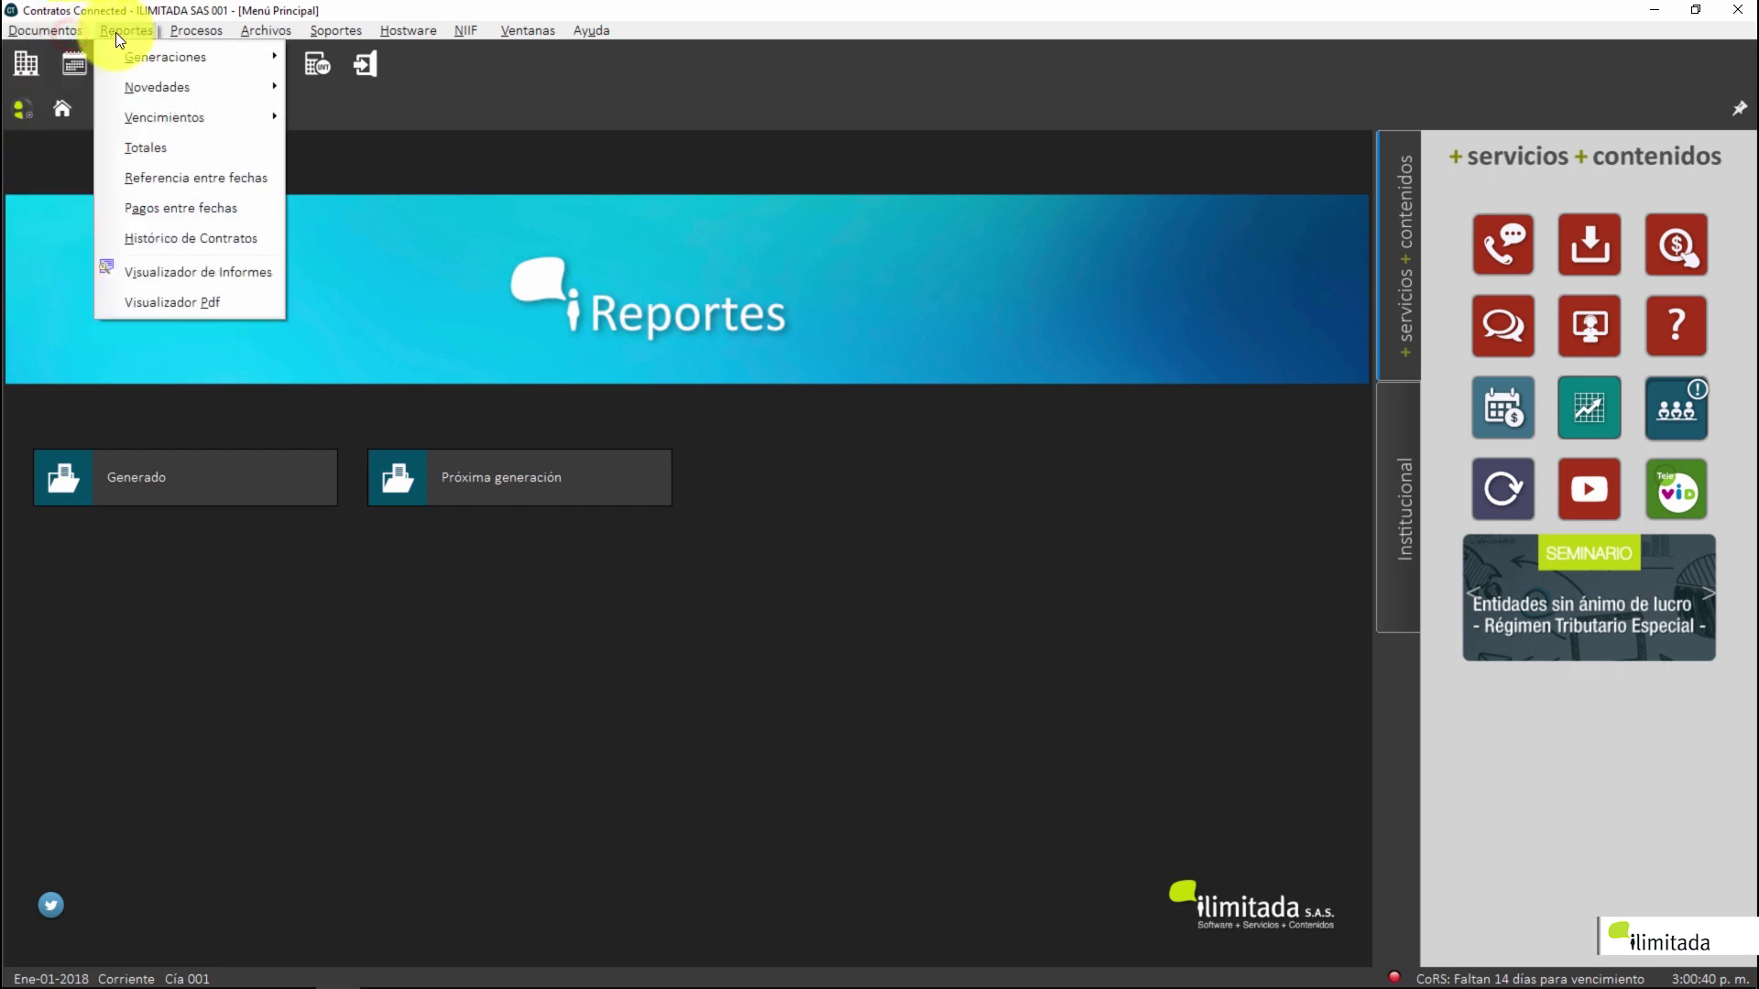
pyautogui.click(161, 60)
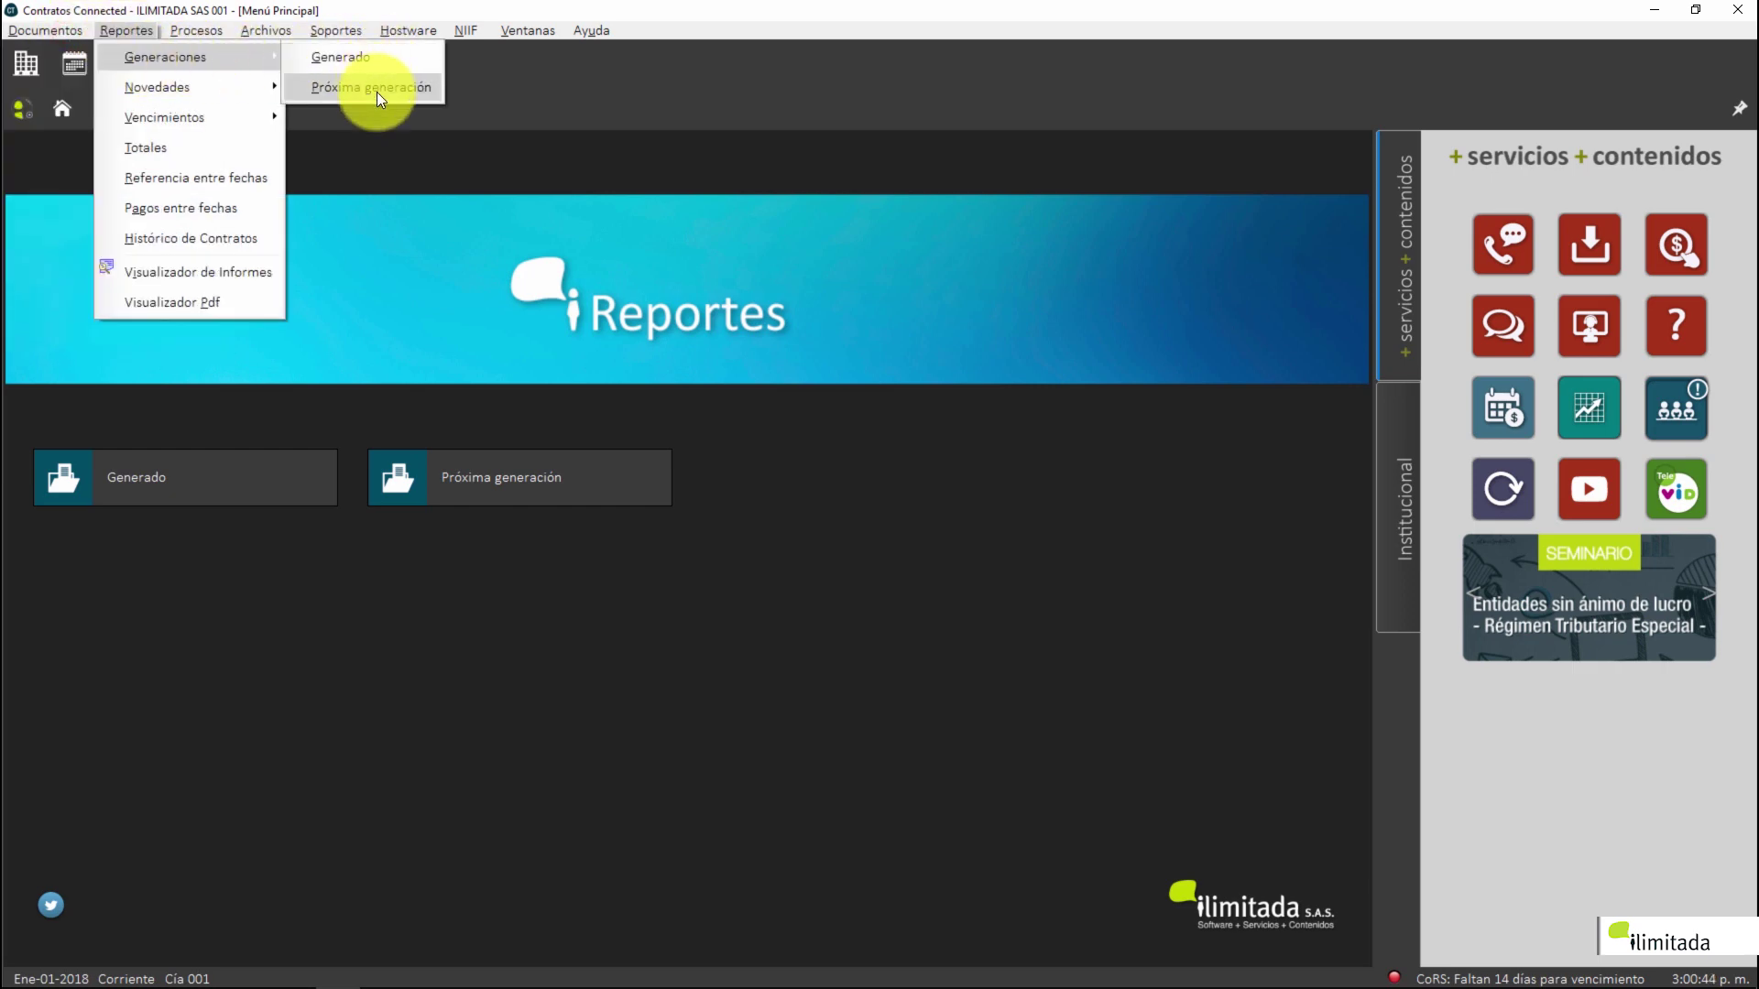
pyautogui.moveTo(272, 29)
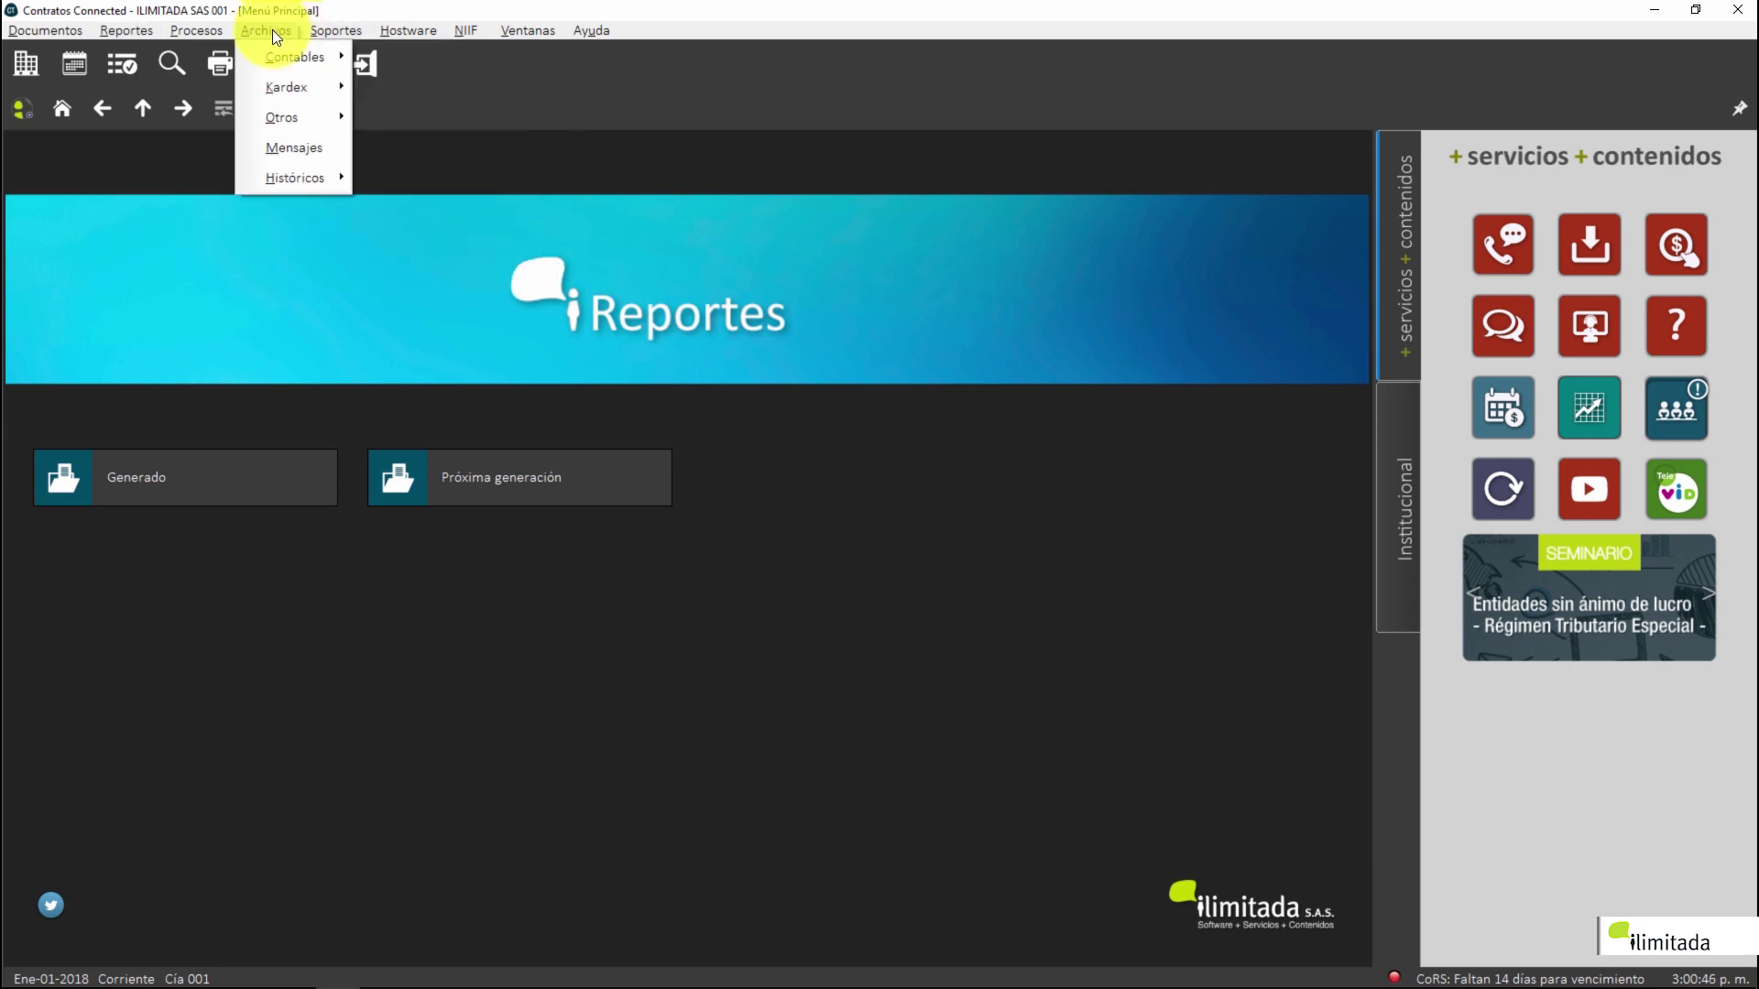
pyautogui.click(464, 137)
# Open the Histórico de Generación list from Históricos under Archivos
pyautogui.click(62, 109)
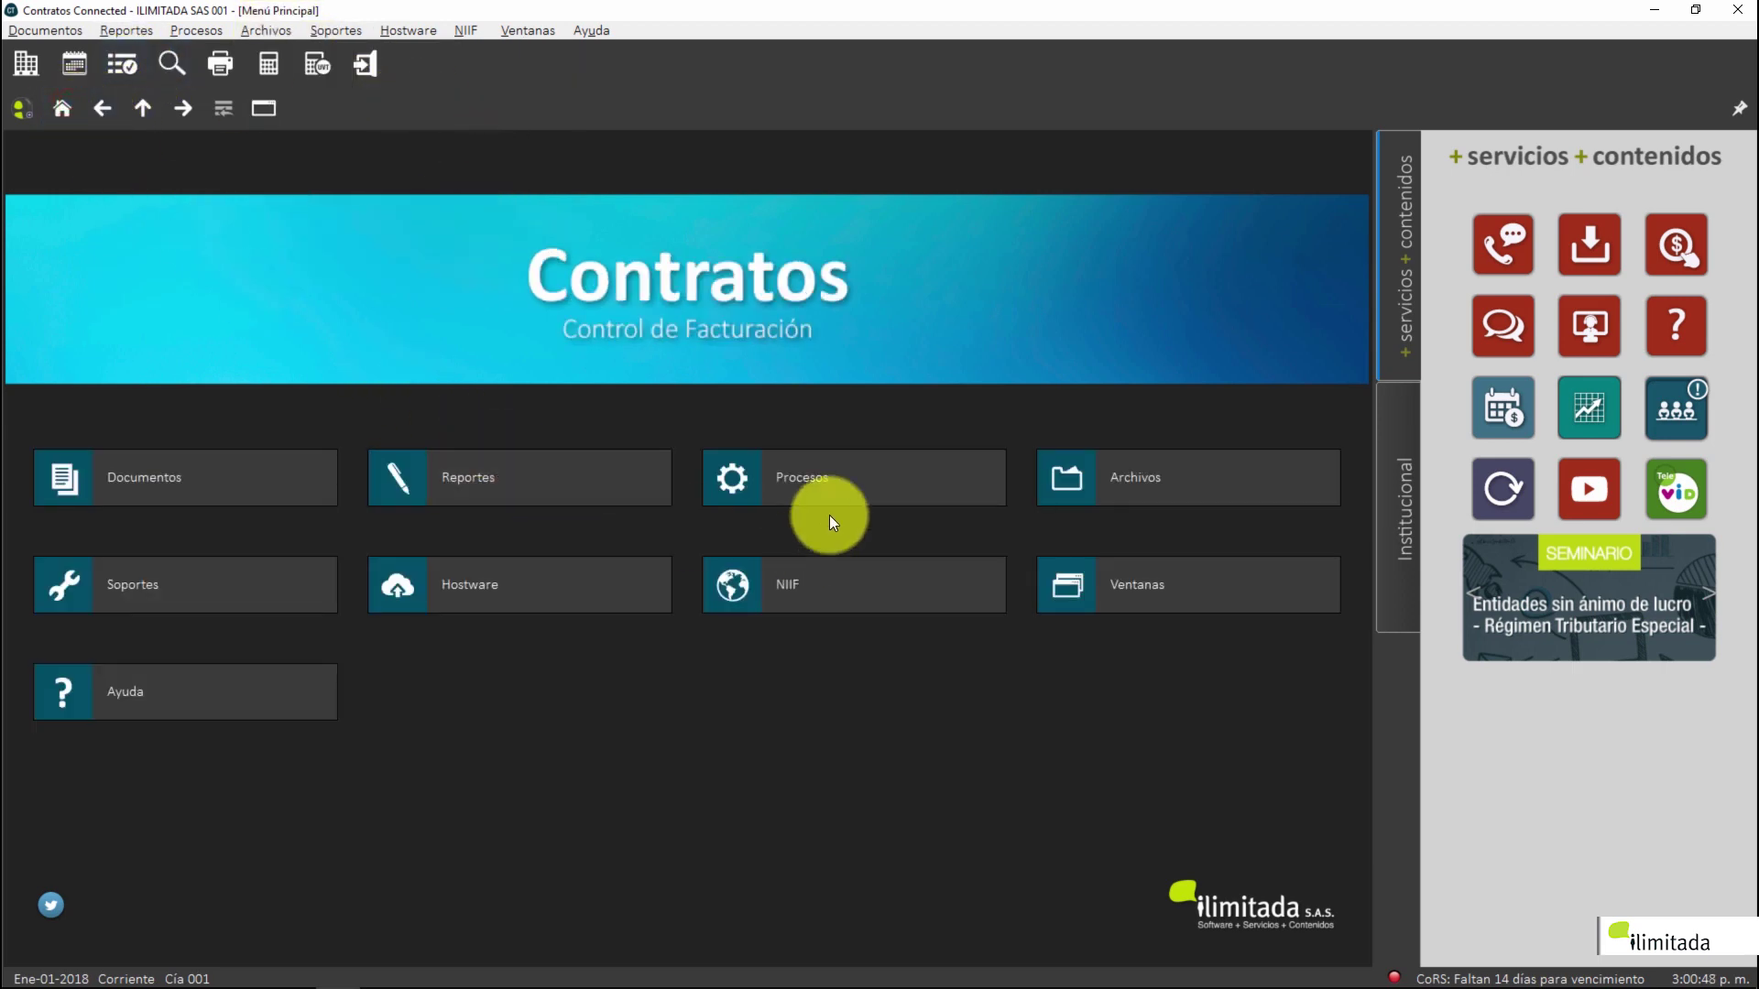
pyautogui.click(1048, 495)
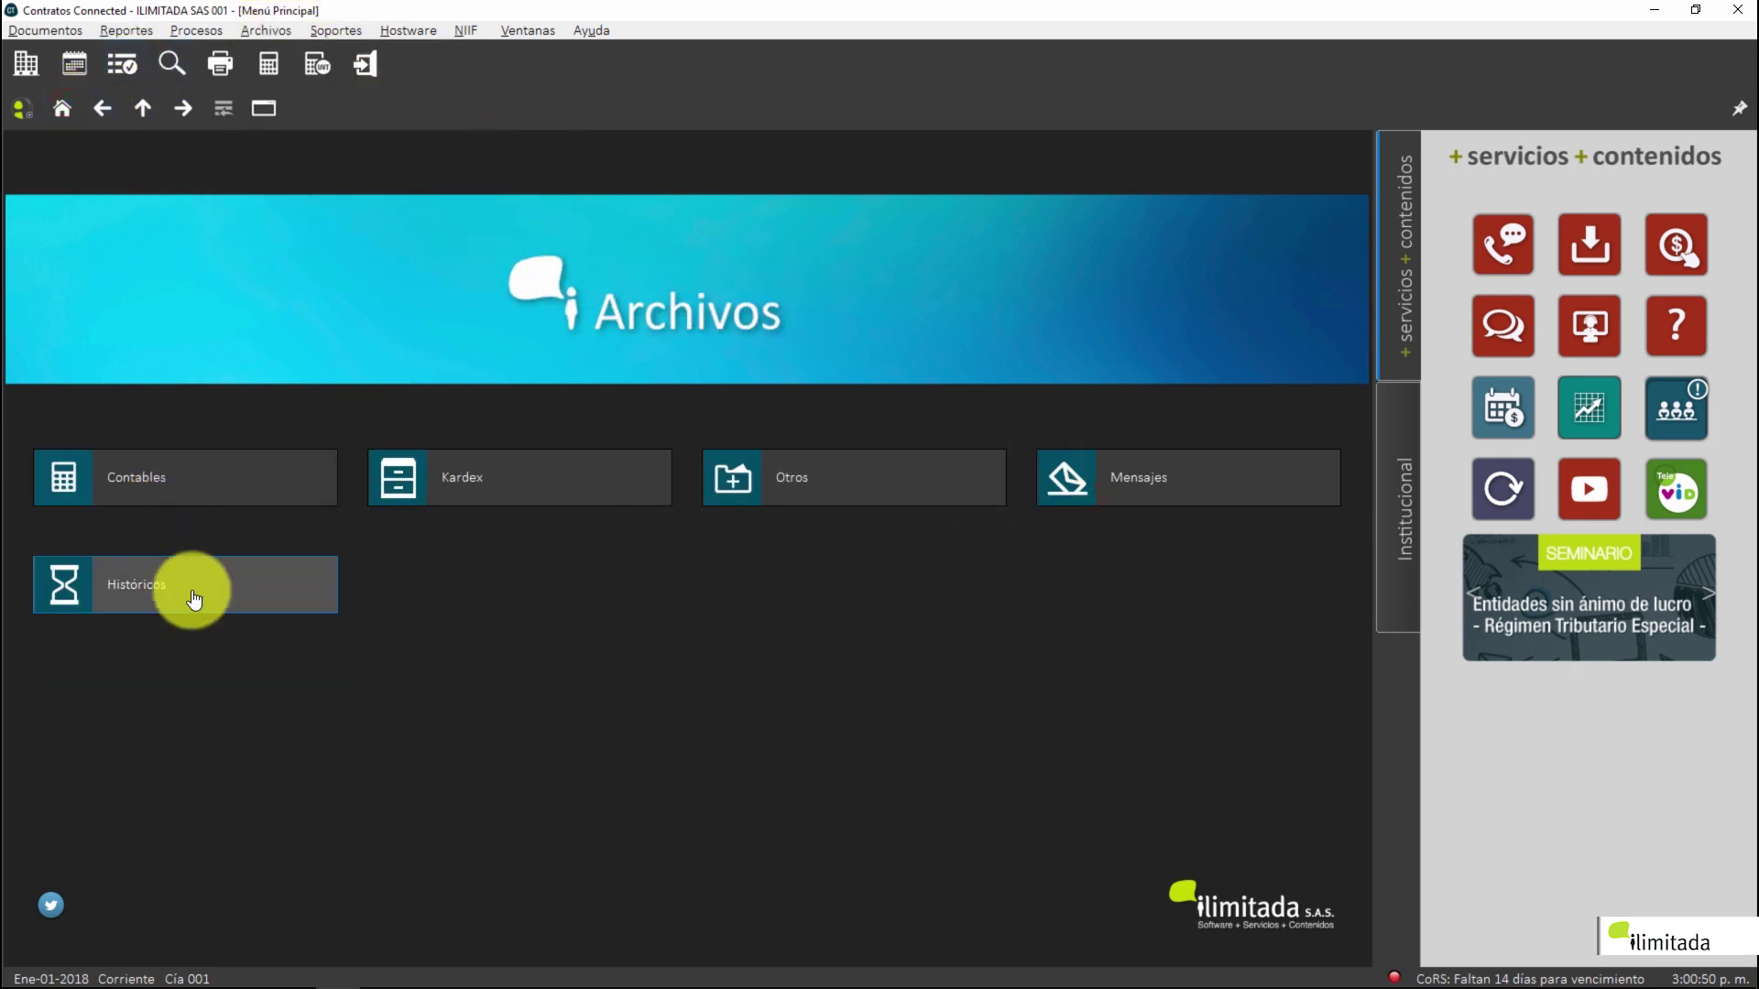
pyautogui.click(194, 596)
pyautogui.click(205, 487)
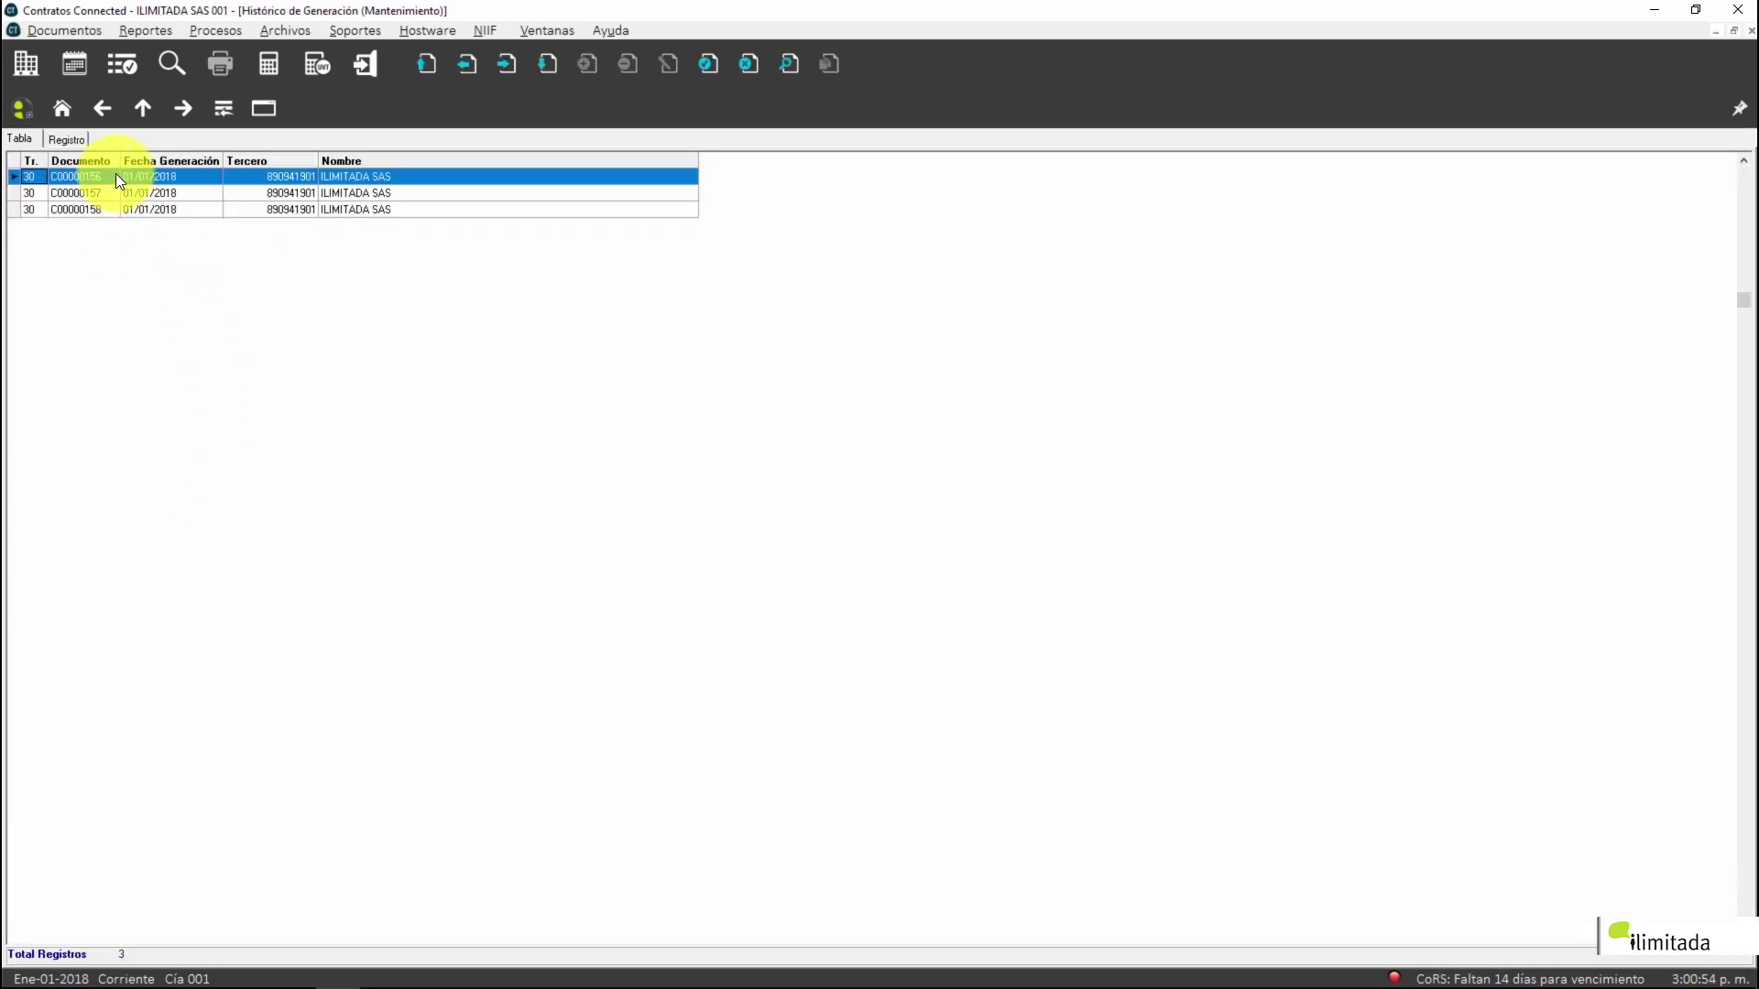
# Open the second history entry's record, browse the neighbouring generation records, and close the history
pyautogui.click(167, 186)
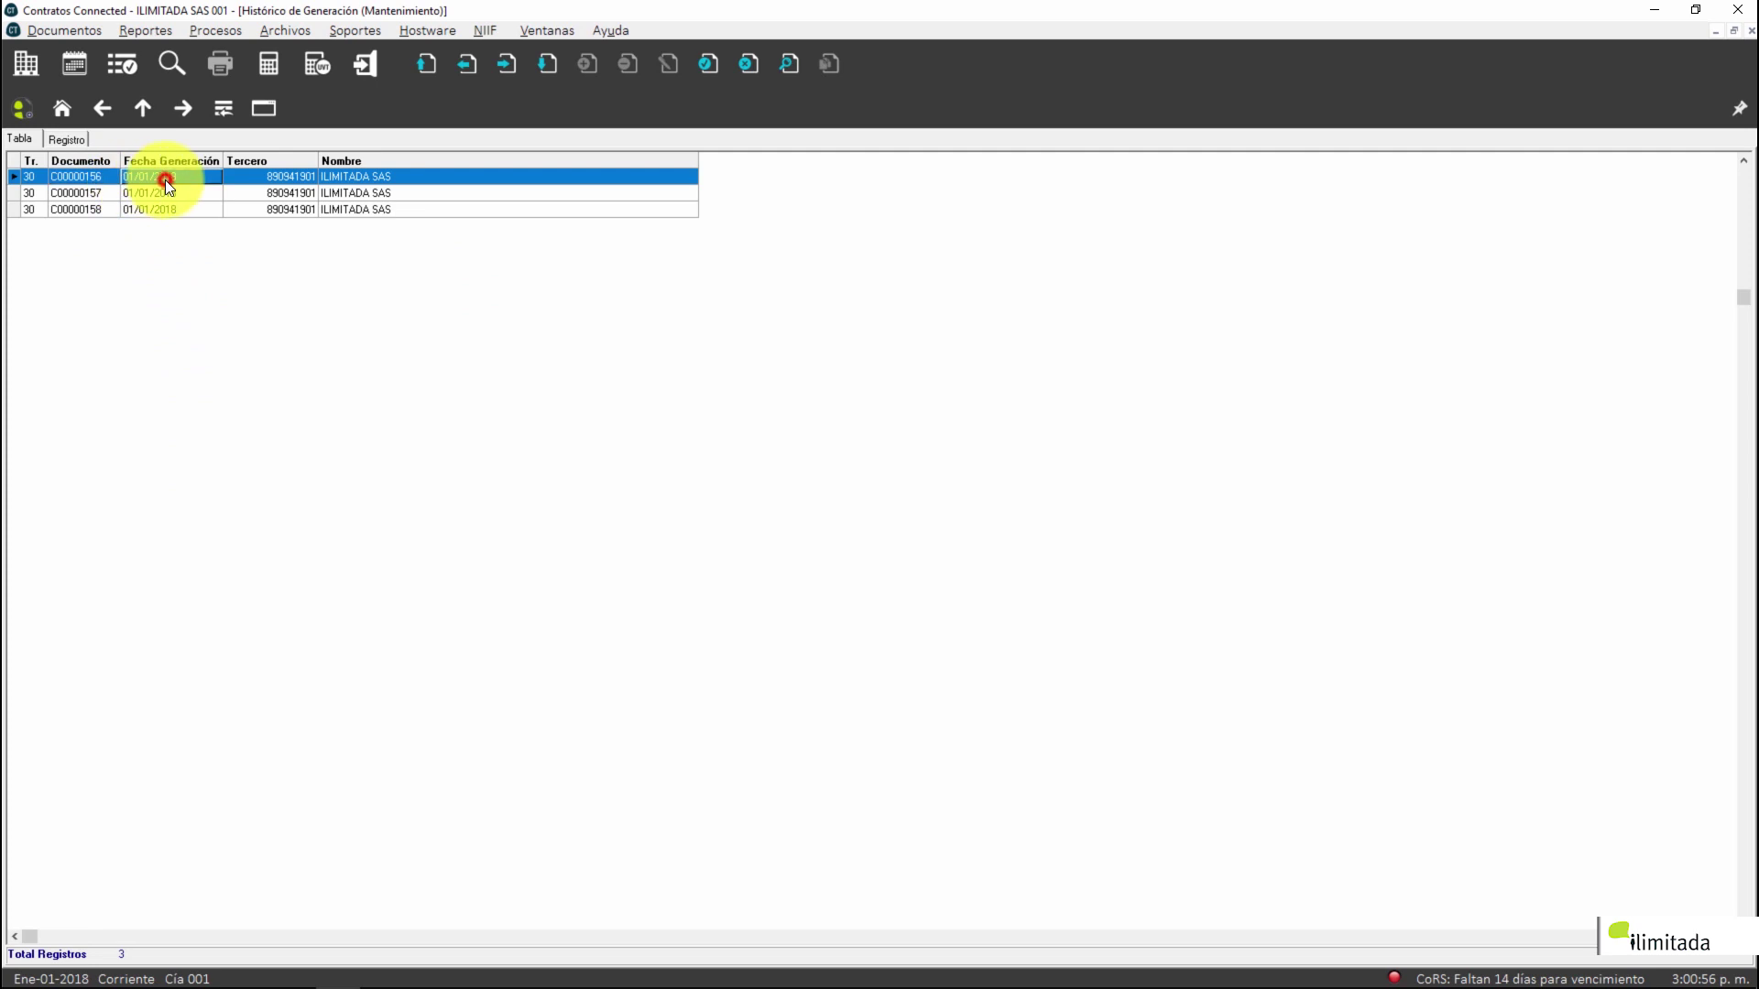
pyautogui.doubleClick(159, 187)
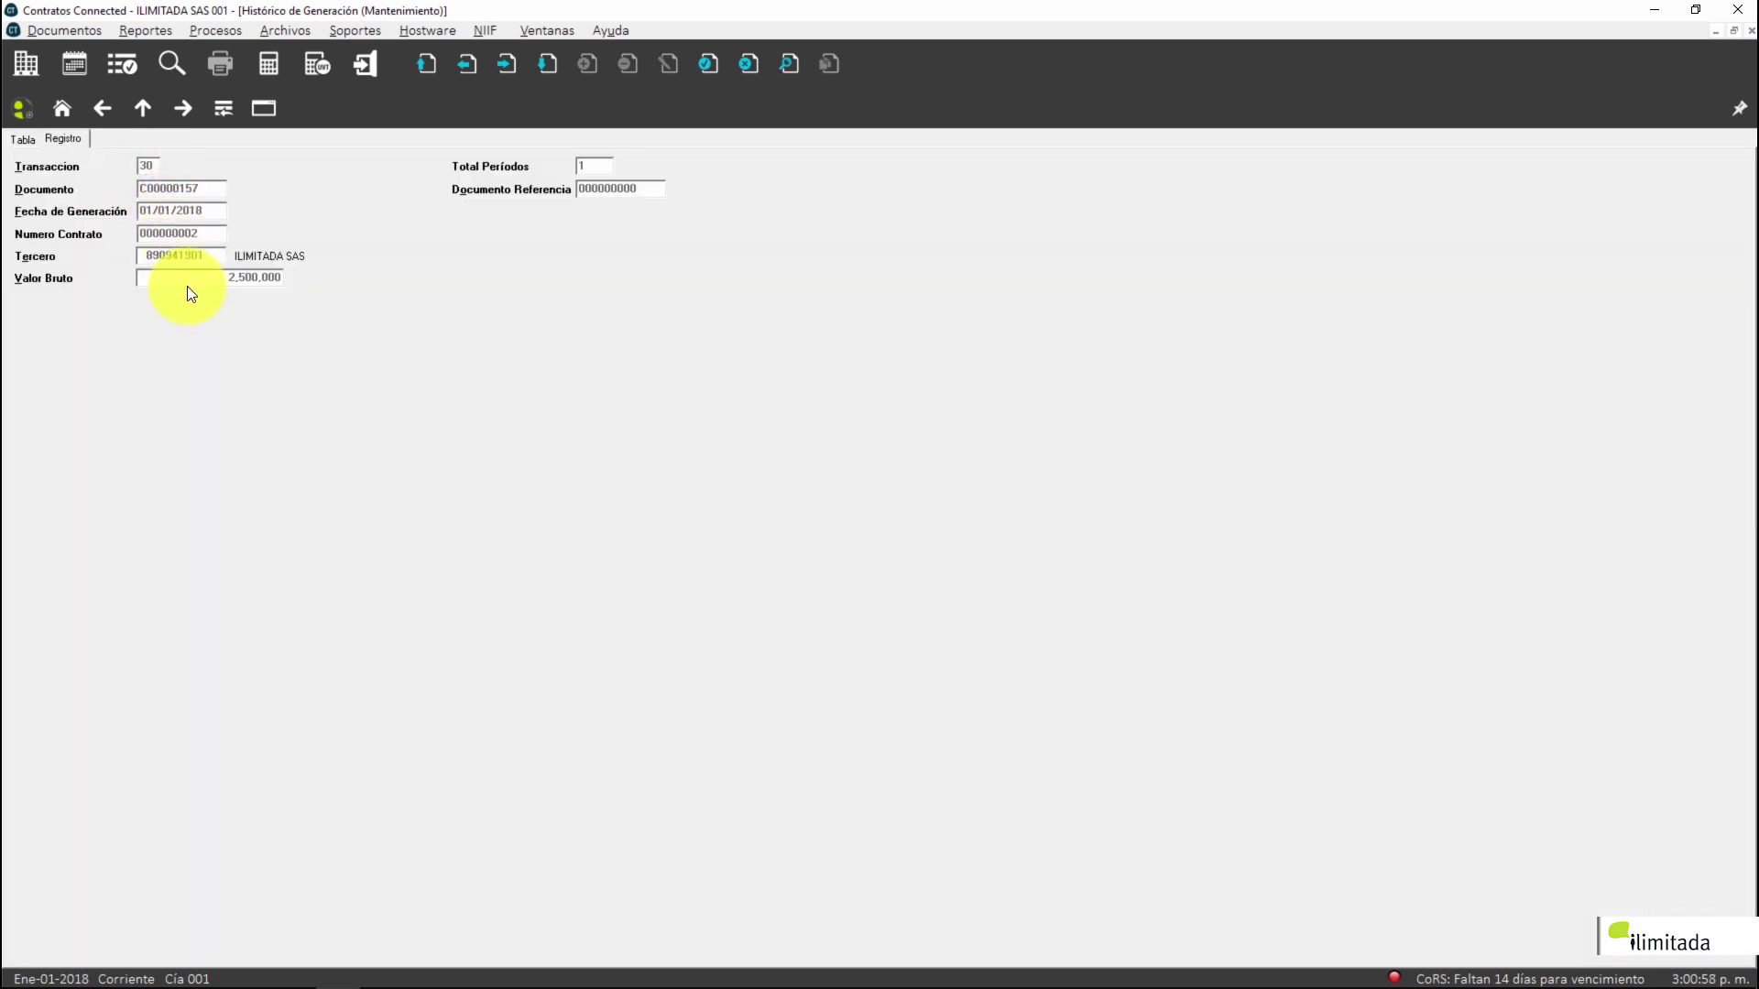
pyautogui.press('pagedown')
pyautogui.press('pagedown')
pyautogui.press('pageup')
pyautogui.press('Escape')
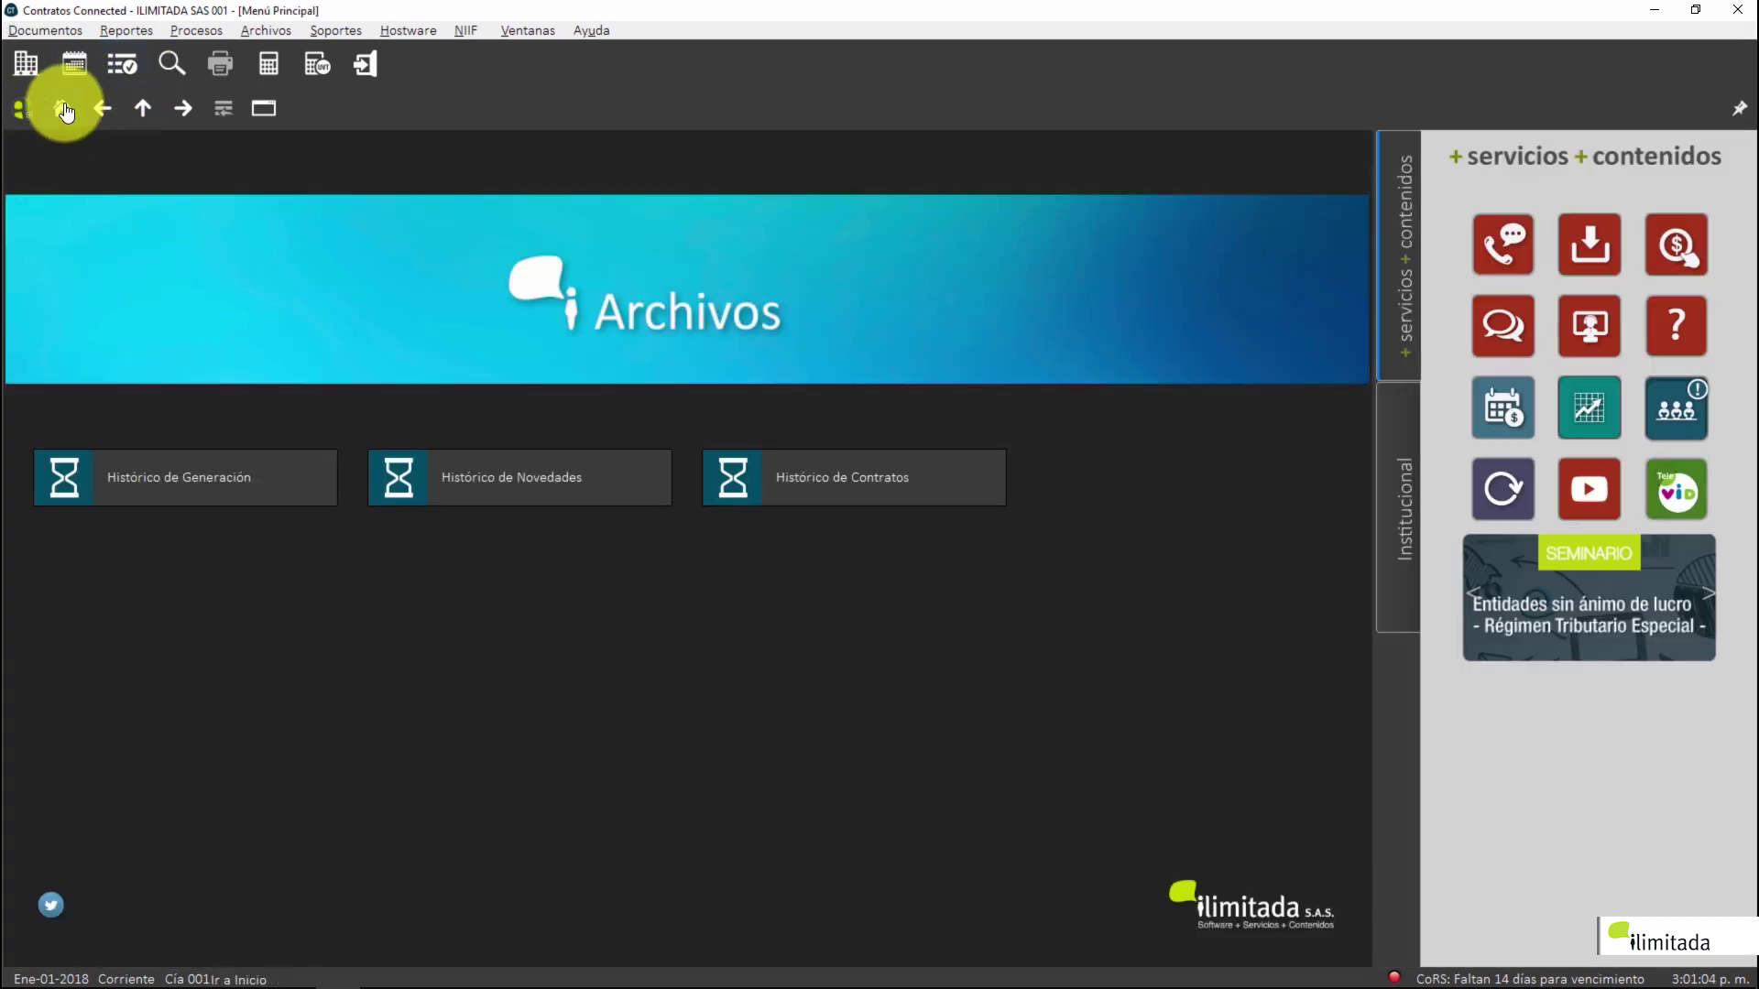